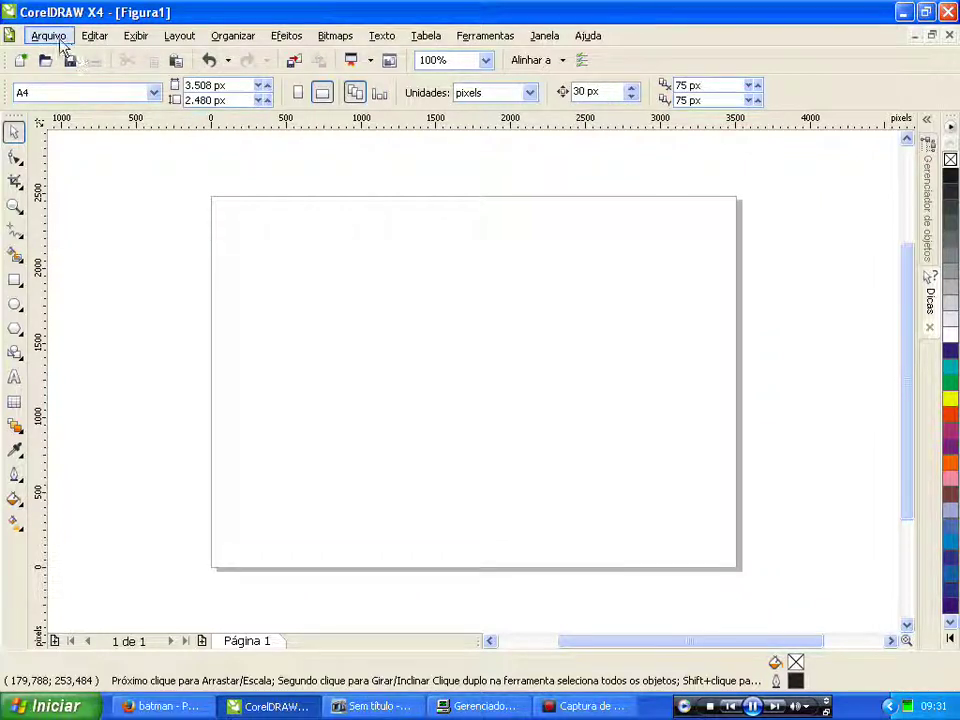
# Step: Import the Batma image from the Desktop and start placing it on the page
pyautogui.click(44, 38)
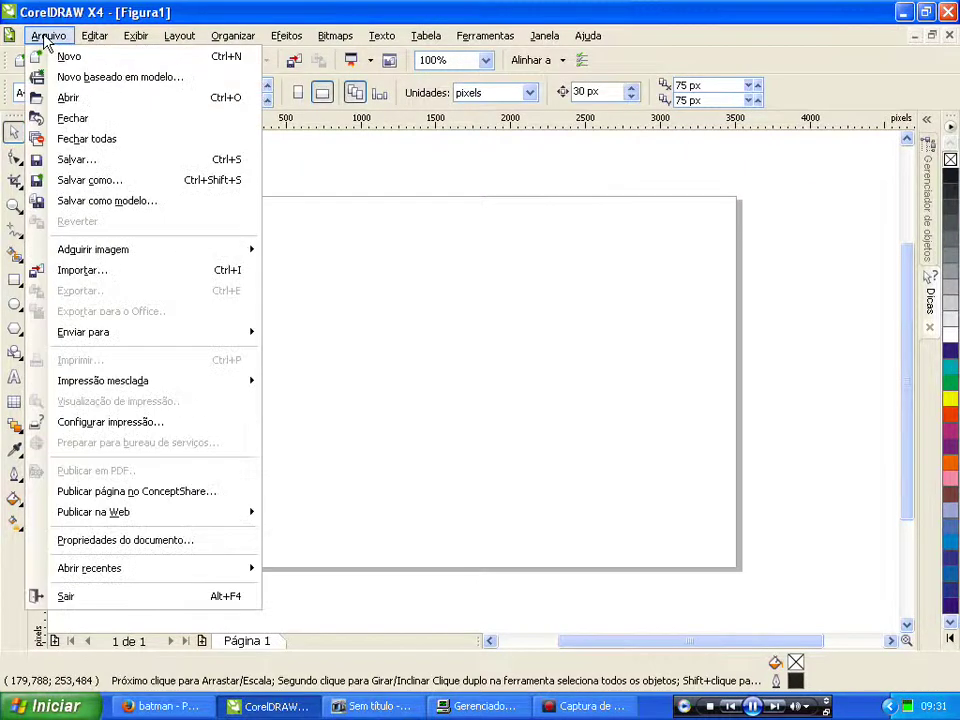
pyautogui.click(80, 272)
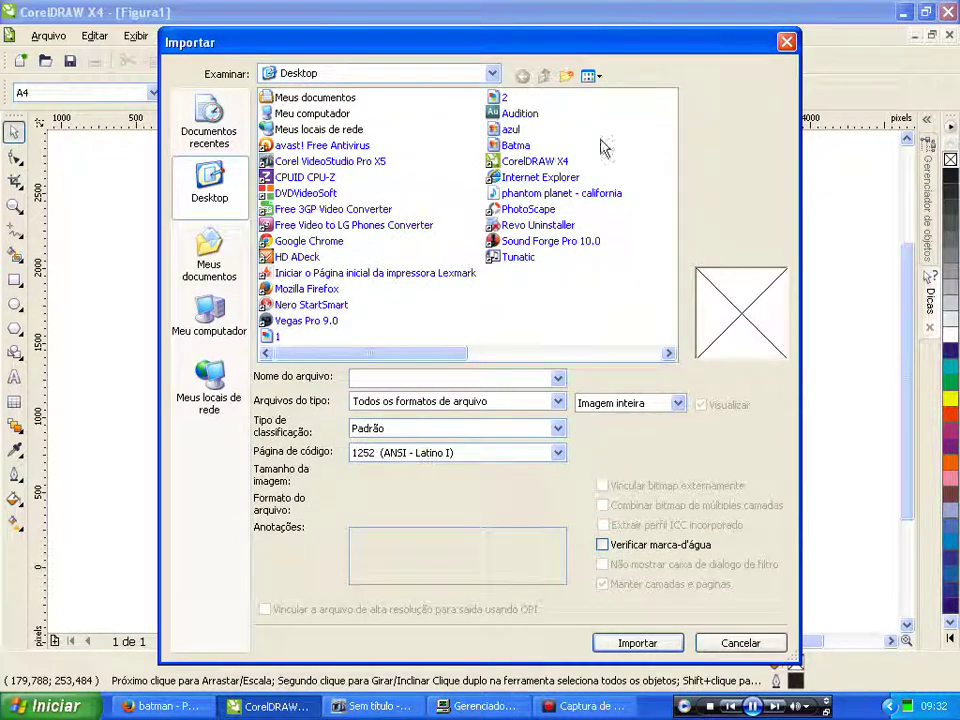
pyautogui.click(514, 147)
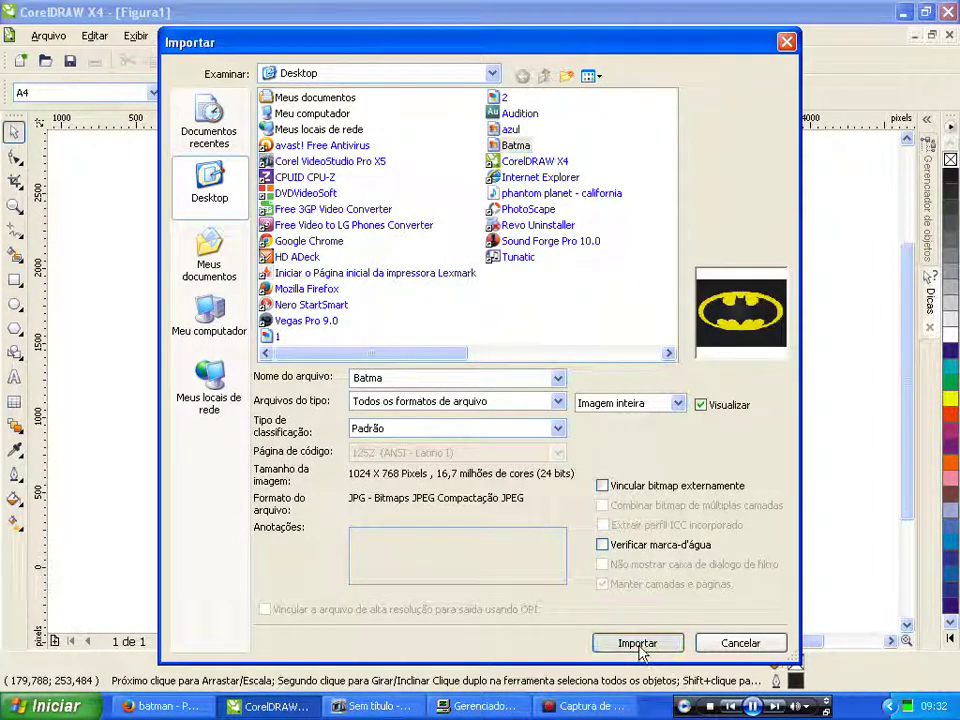
pyautogui.click(638, 643)
pyautogui.click(377, 345)
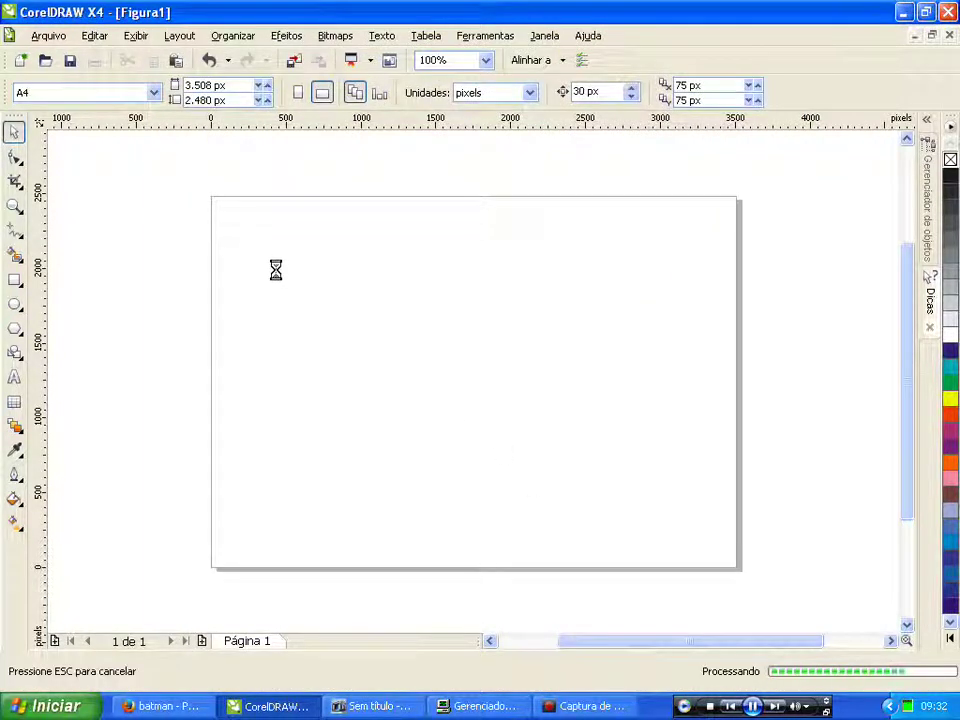
# Step: Place the Batma picture on the page and lock it in place
pyautogui.click(209, 222)
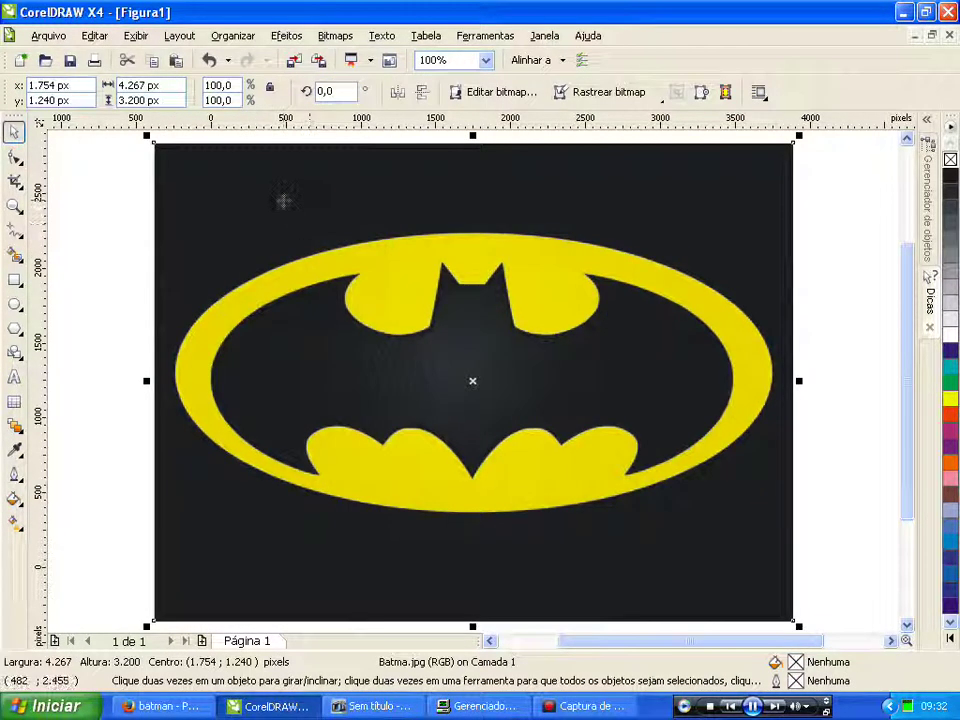
pyautogui.rightClick(284, 201)
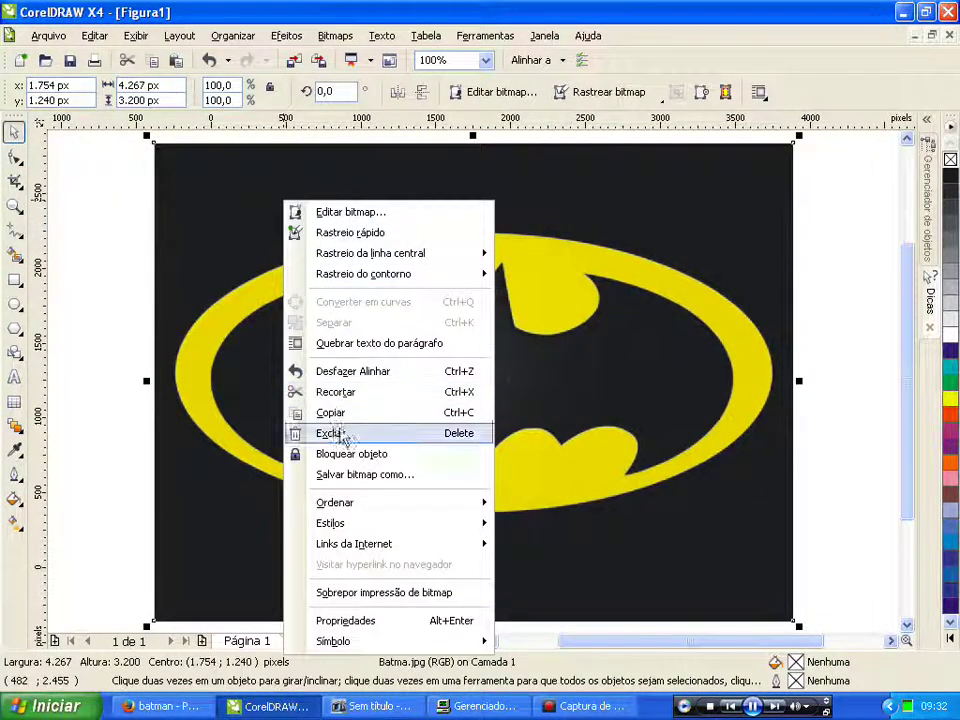
pyautogui.click(350, 454)
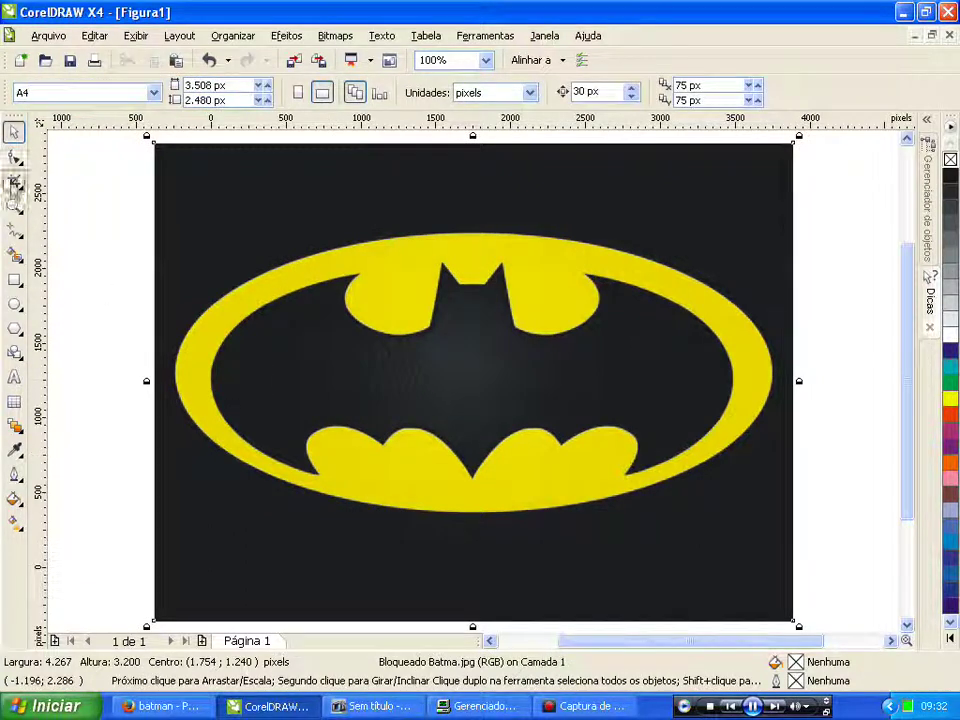
# Step: Pick the Bézier tool from the curve tools flyout
pyautogui.click(14, 160)
pyautogui.click(13, 181)
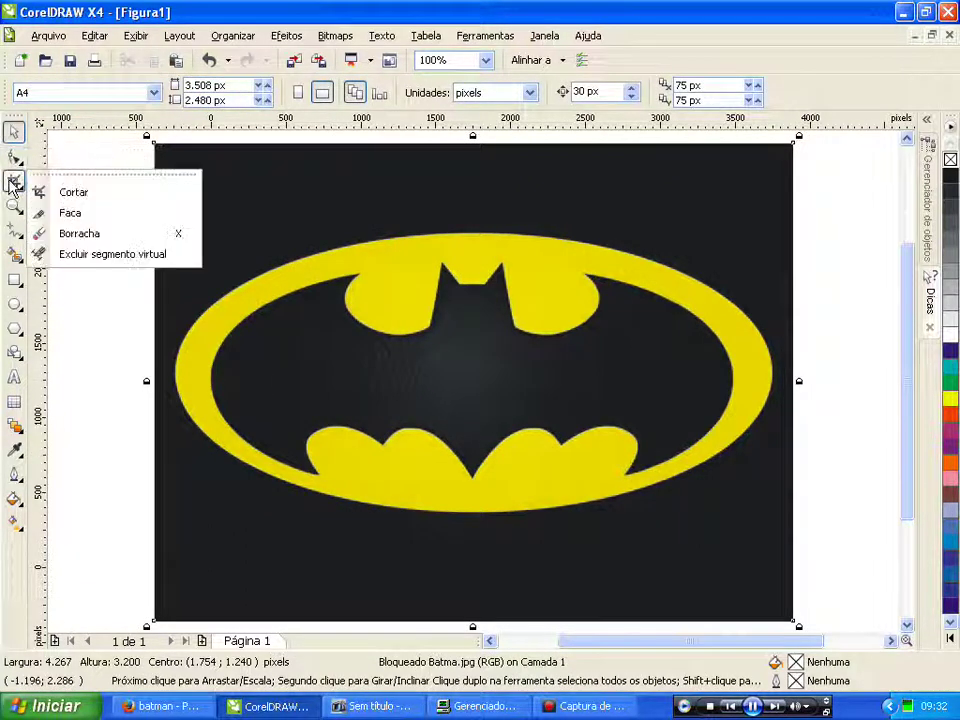
pyautogui.click(14, 206)
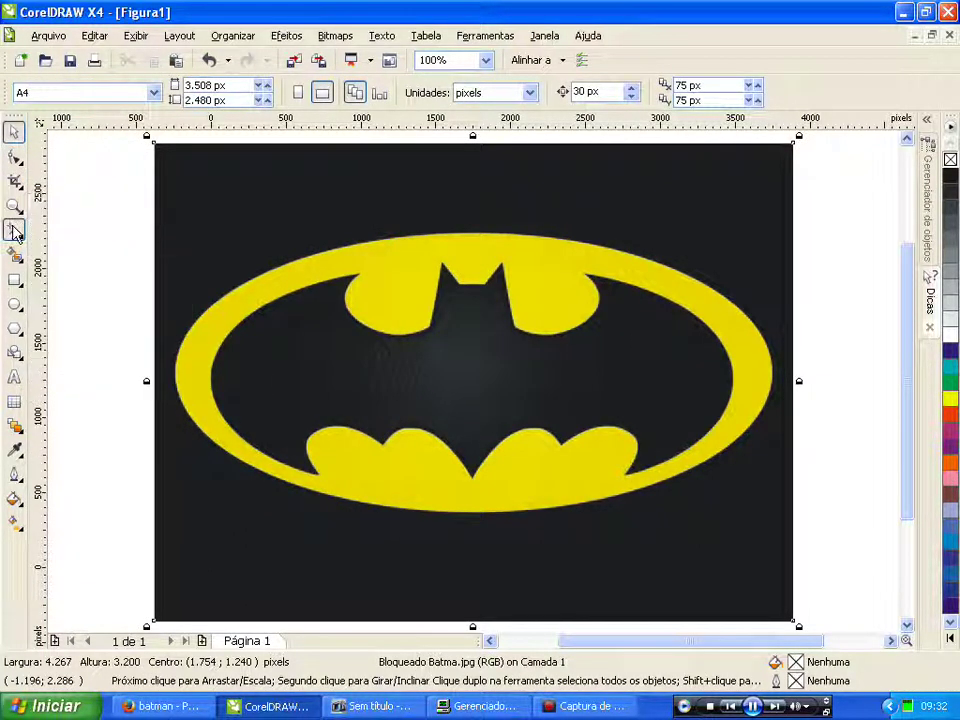
pyautogui.click(13, 229)
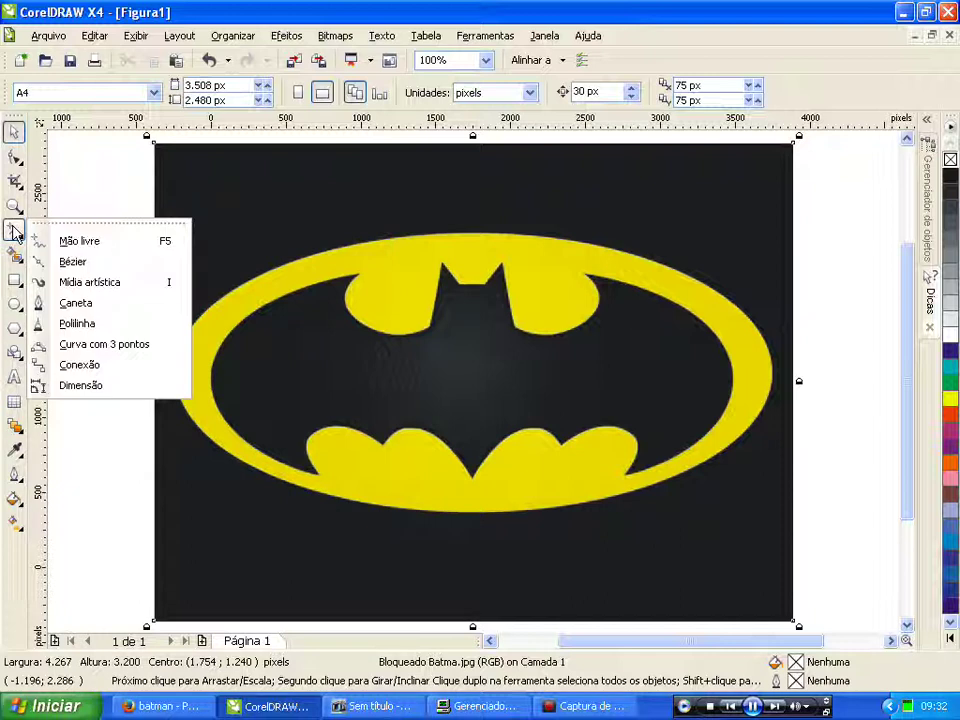
pyautogui.click(70, 262)
# Step: Trace nodes at both ear tips and inner corners, the cowl base and upper-left scallop
pyautogui.scroll(3, 490, 270)
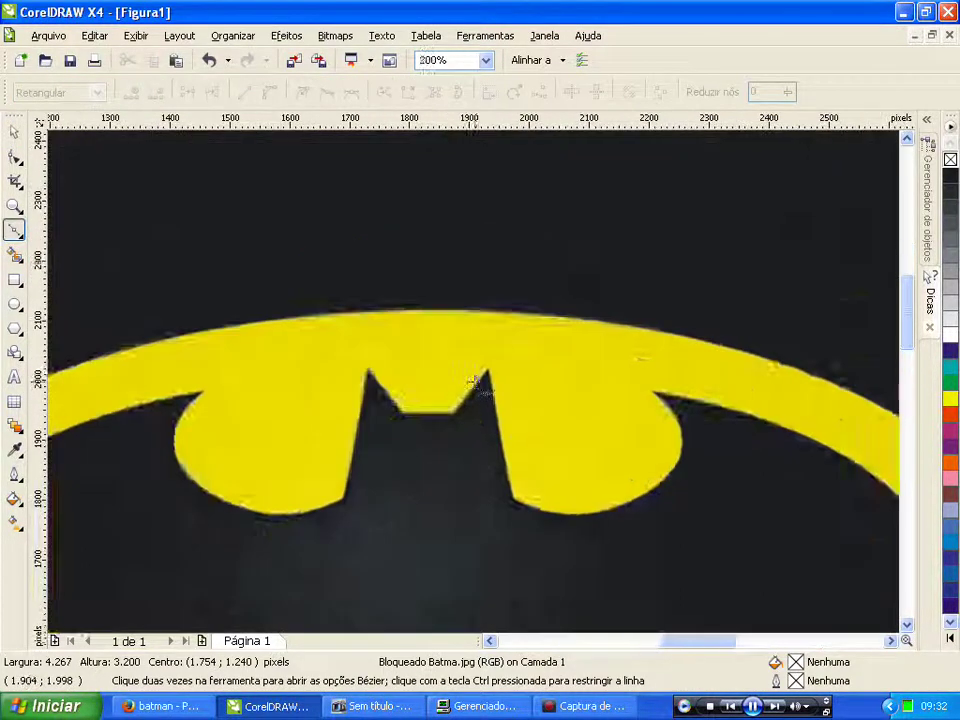
pyautogui.click(497, 356)
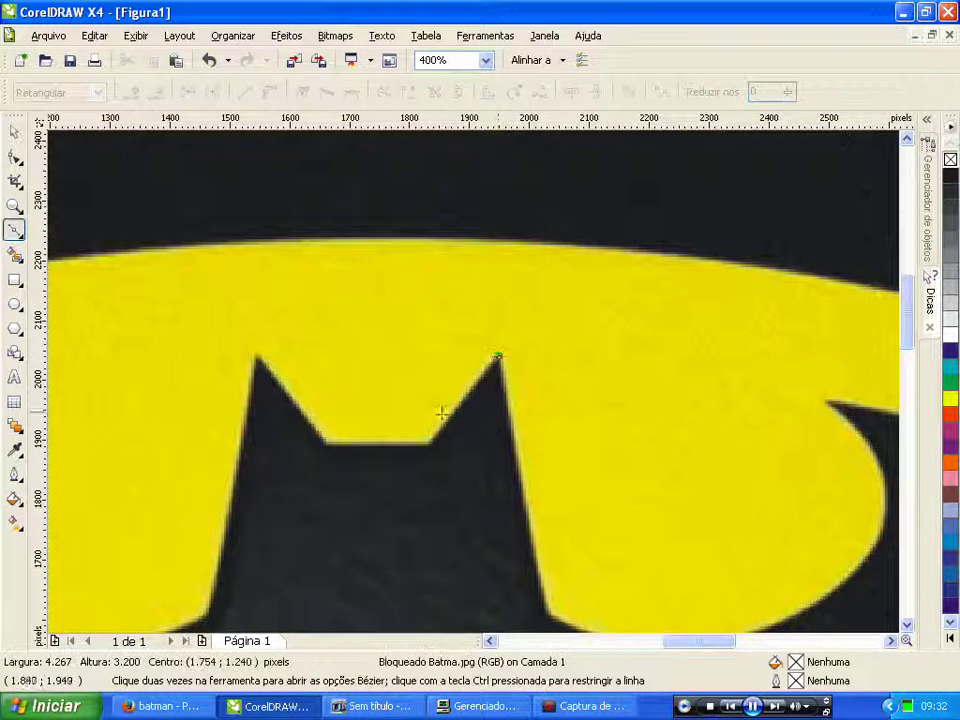
pyautogui.click(430, 445)
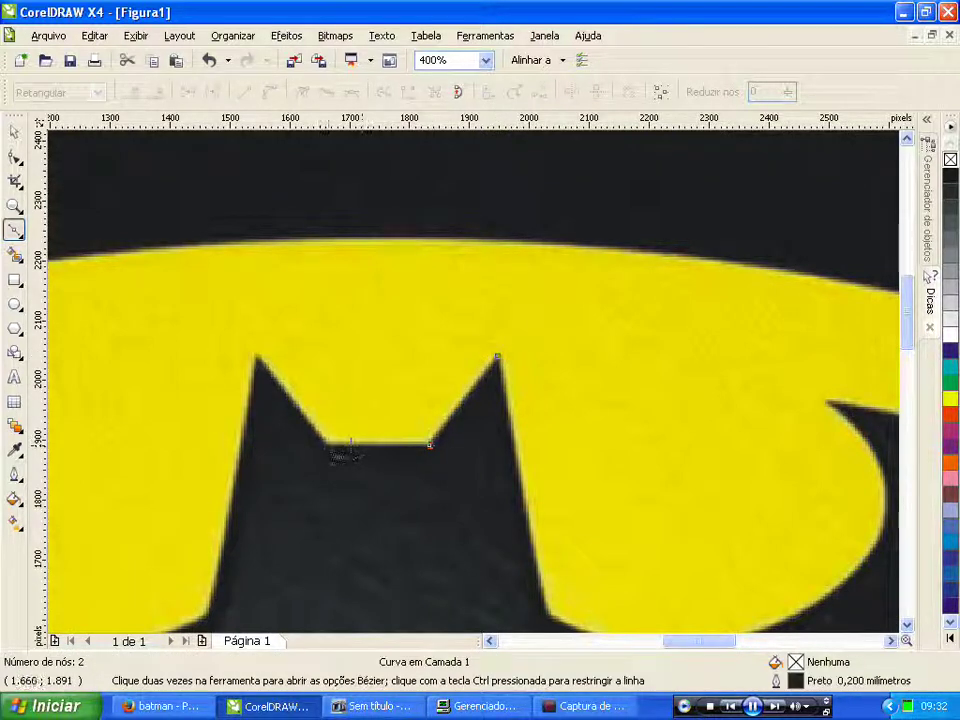
pyautogui.click(323, 443)
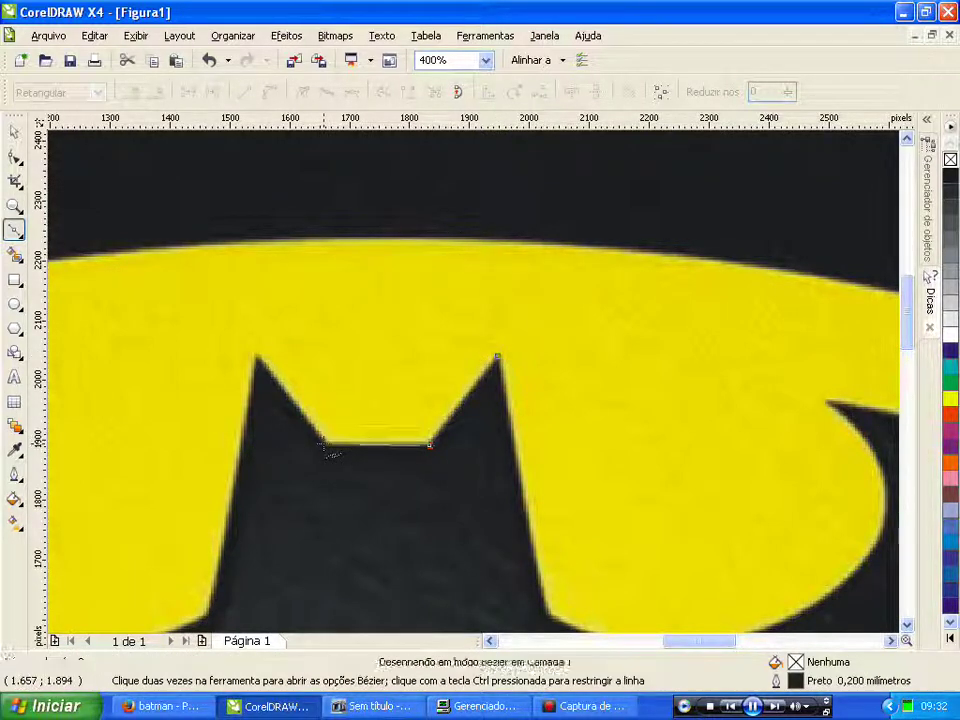
pyautogui.click(256, 353)
pyautogui.scroll(-2, 470, 385)
pyautogui.scroll(1, 452, 390)
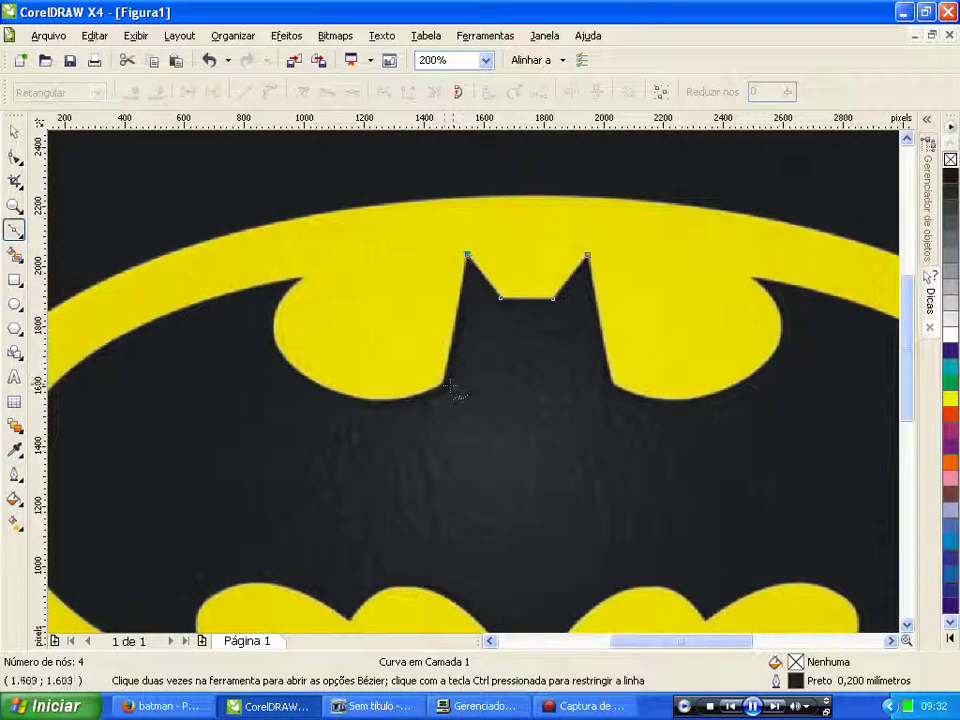
pyautogui.click(443, 385)
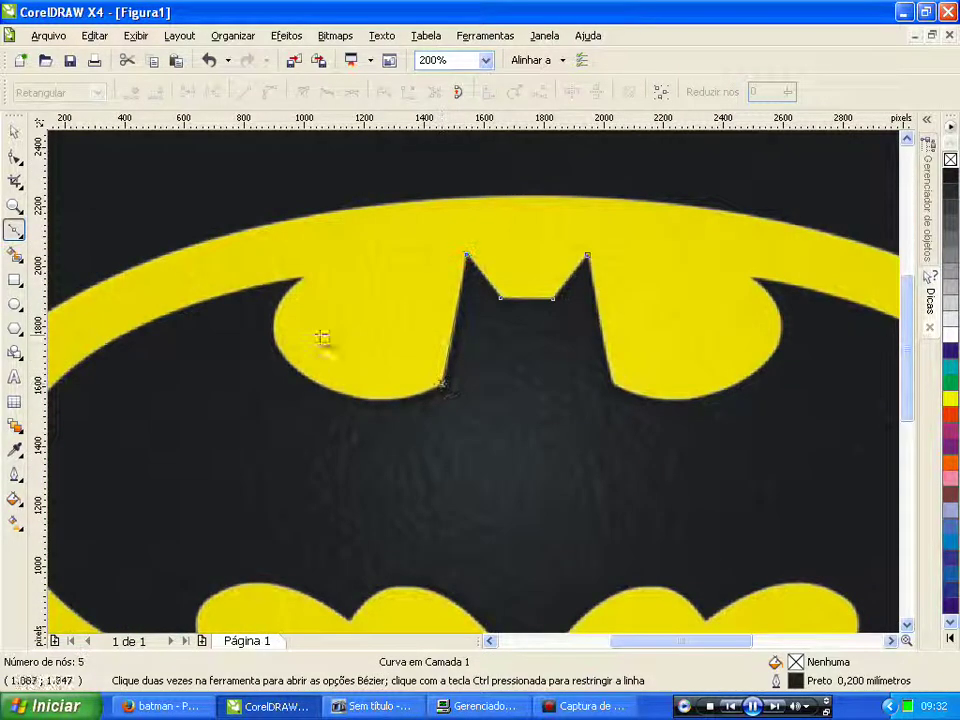
pyautogui.click(303, 278)
# Step: Continue the trace along the lower wing dips and right-side corners, reaching 13 nodes
pyautogui.scroll(-1, 303, 278)
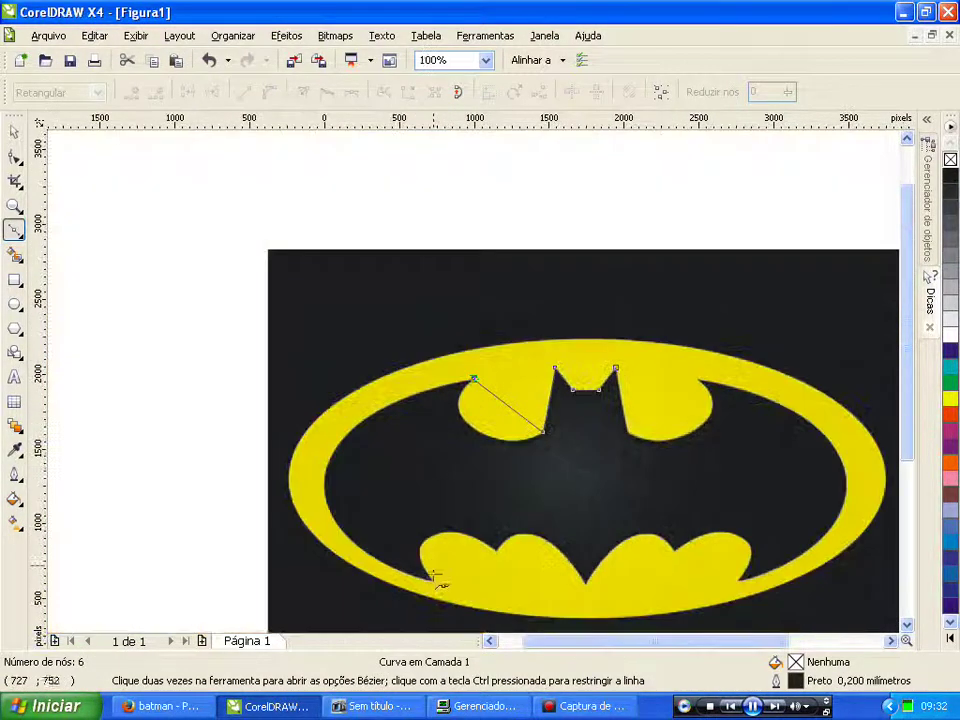
pyautogui.scroll(1, 433, 565)
pyautogui.click(470, 386)
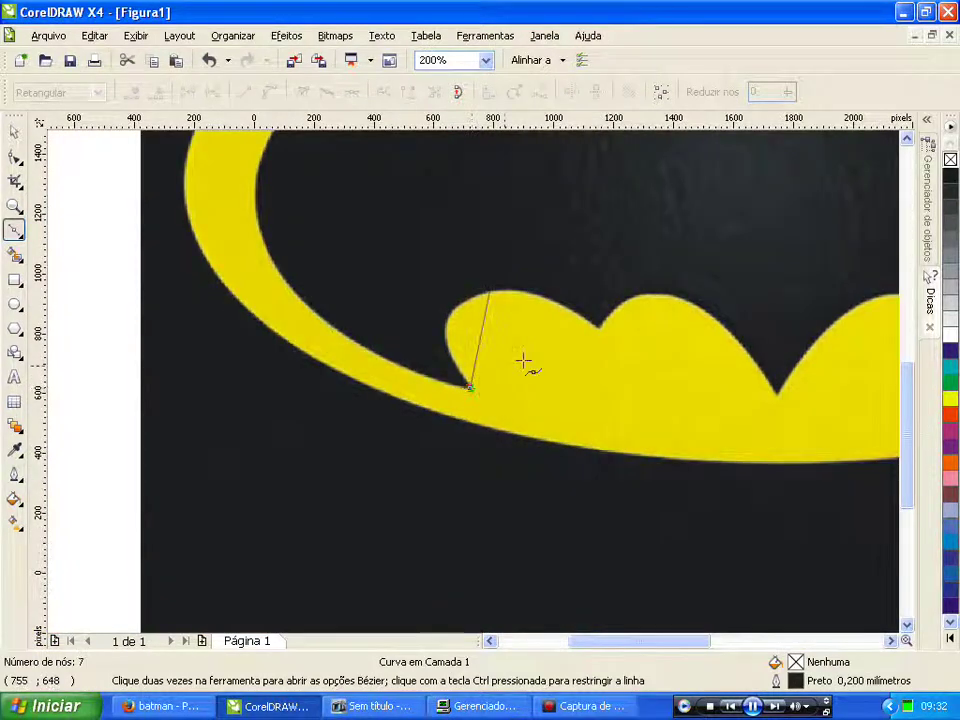
pyautogui.click(597, 327)
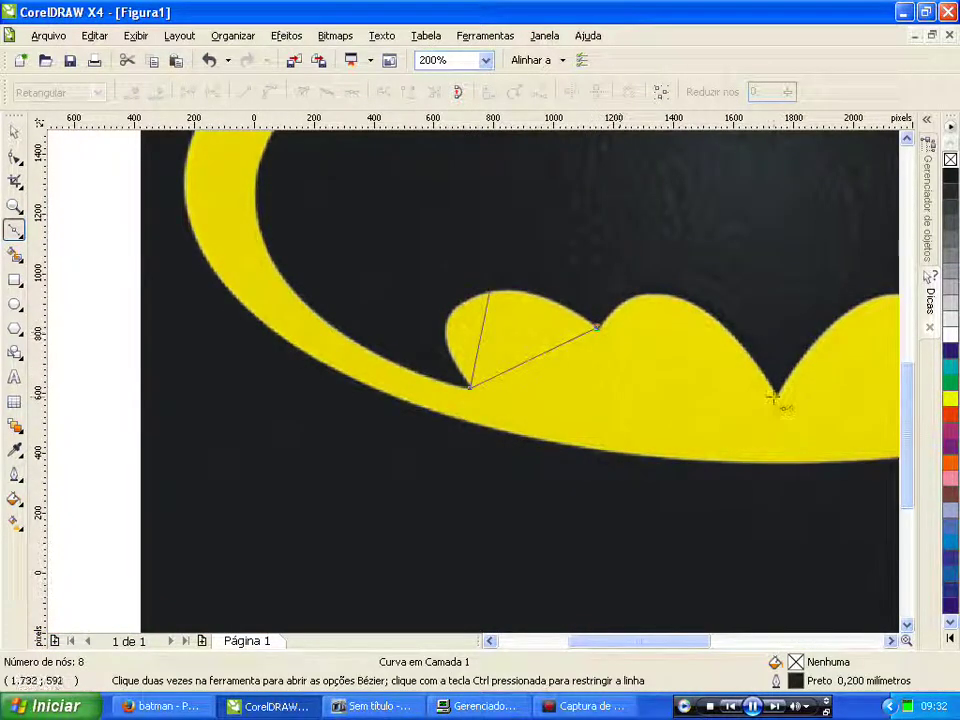
pyautogui.click(779, 395)
pyautogui.scroll(-2, 476, 381)
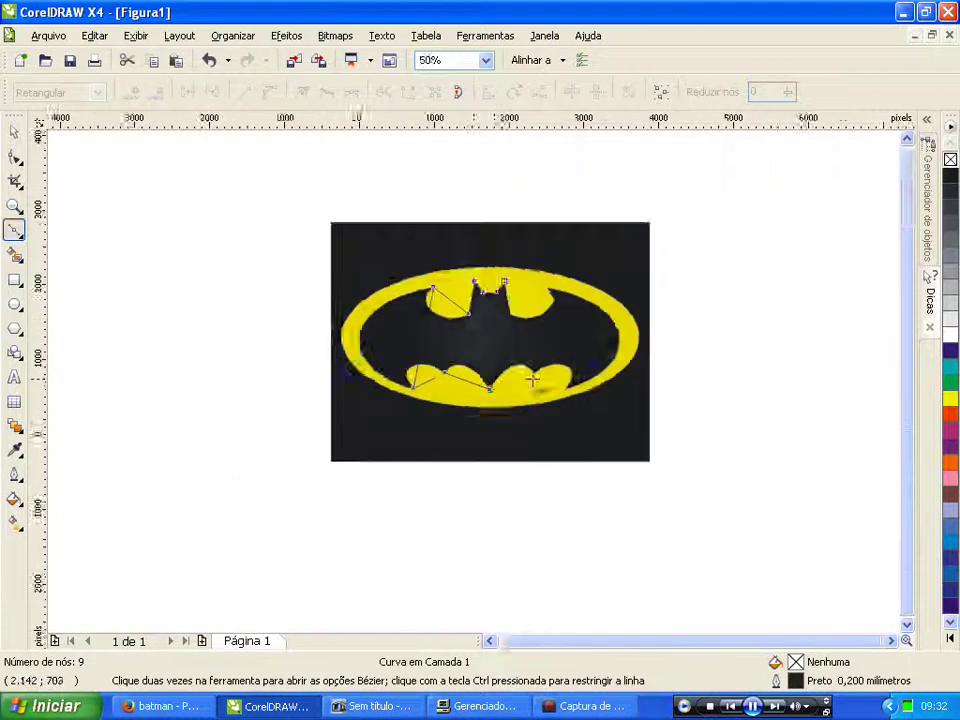
pyautogui.scroll(1, 463, 383)
pyautogui.scroll(2, 463, 383)
pyautogui.click(436, 392)
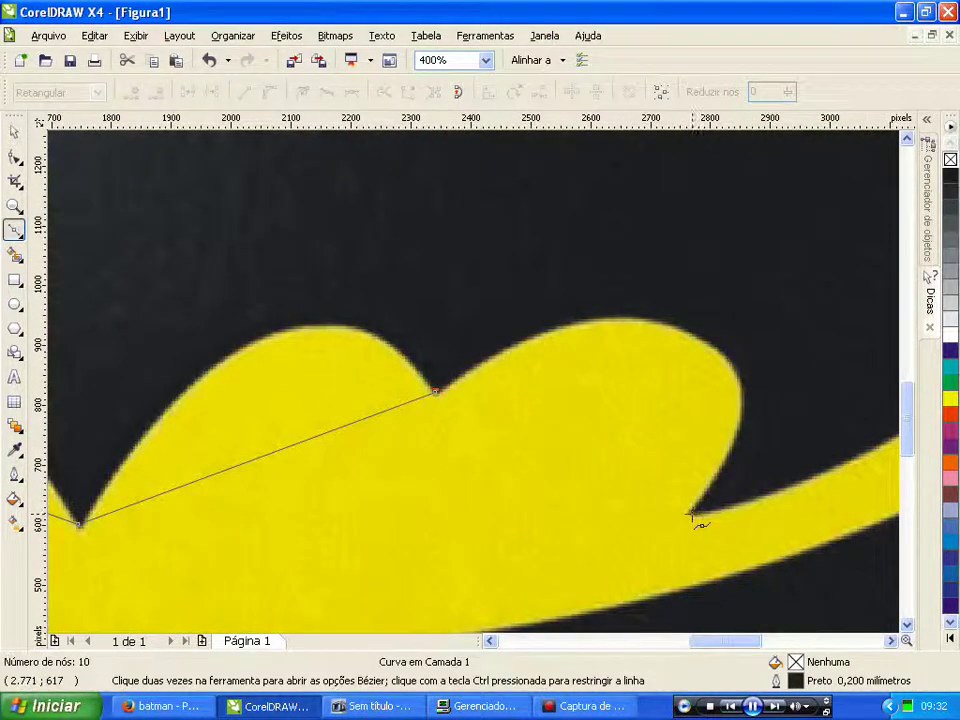
pyautogui.click(694, 516)
pyautogui.scroll(-2, 472, 380)
pyautogui.scroll(1, 476, 383)
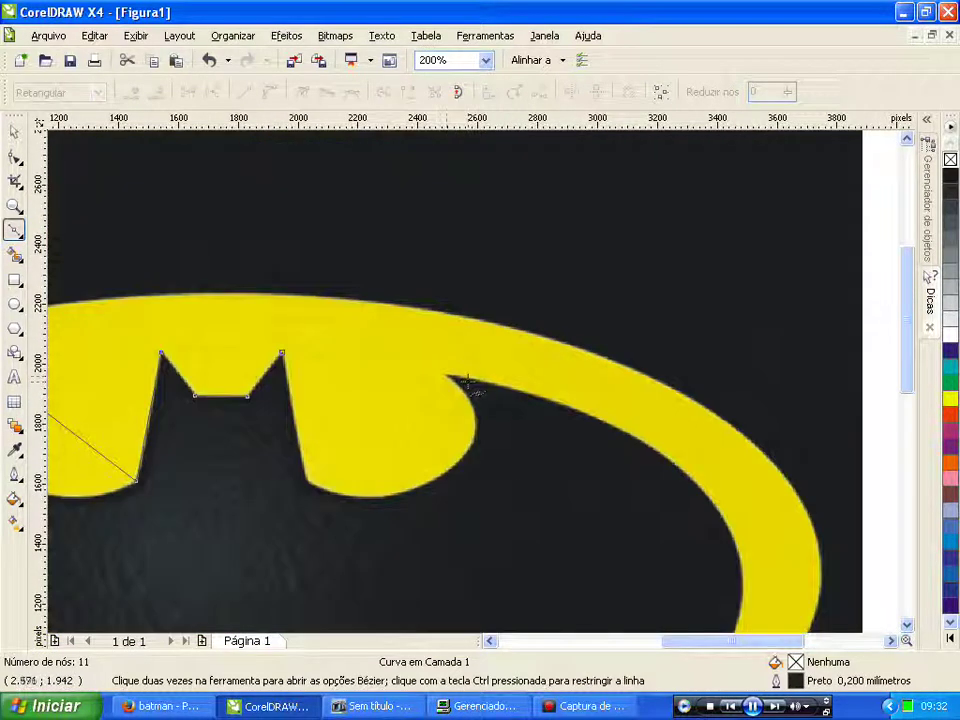
pyautogui.click(447, 373)
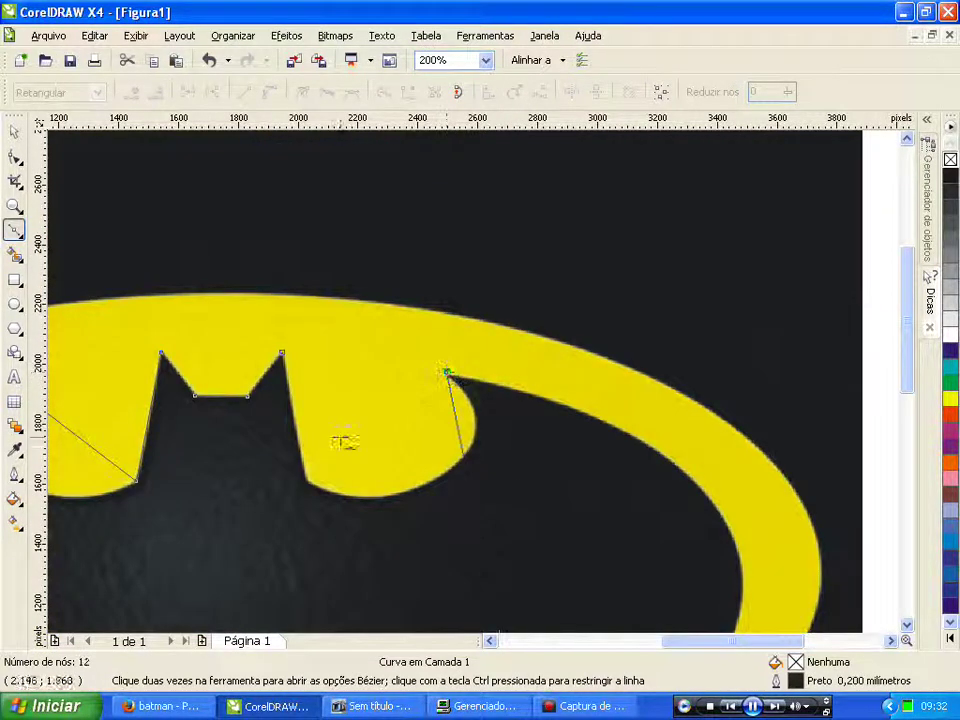
pyautogui.click(308, 479)
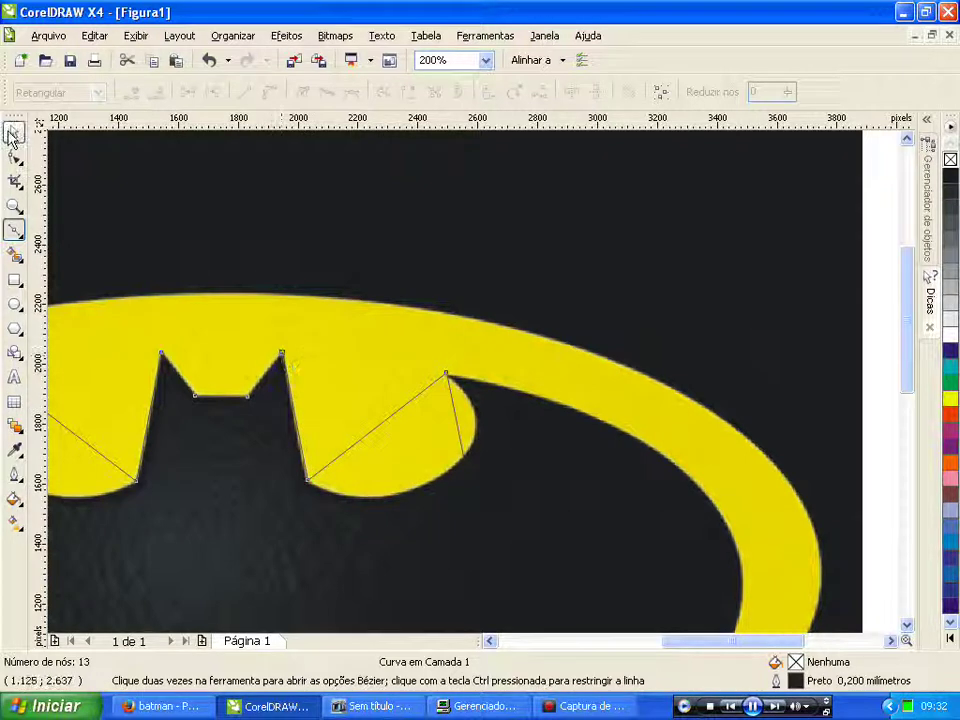
# Step: Finish the traced curve and set its outline width to 1,0 mm
pyautogui.press('space')
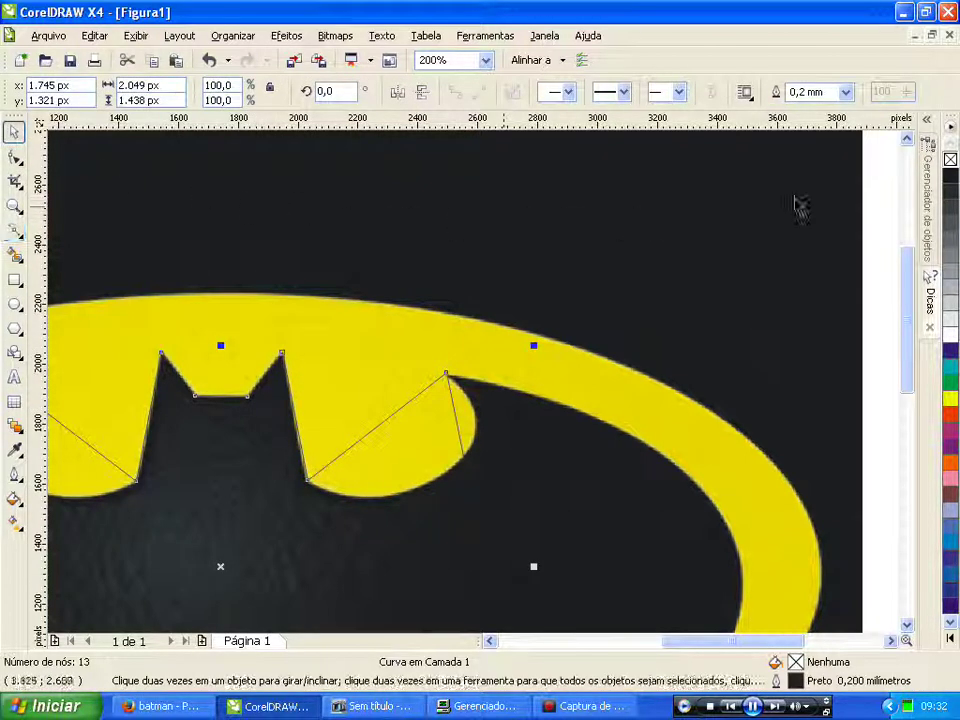
pyautogui.click(845, 92)
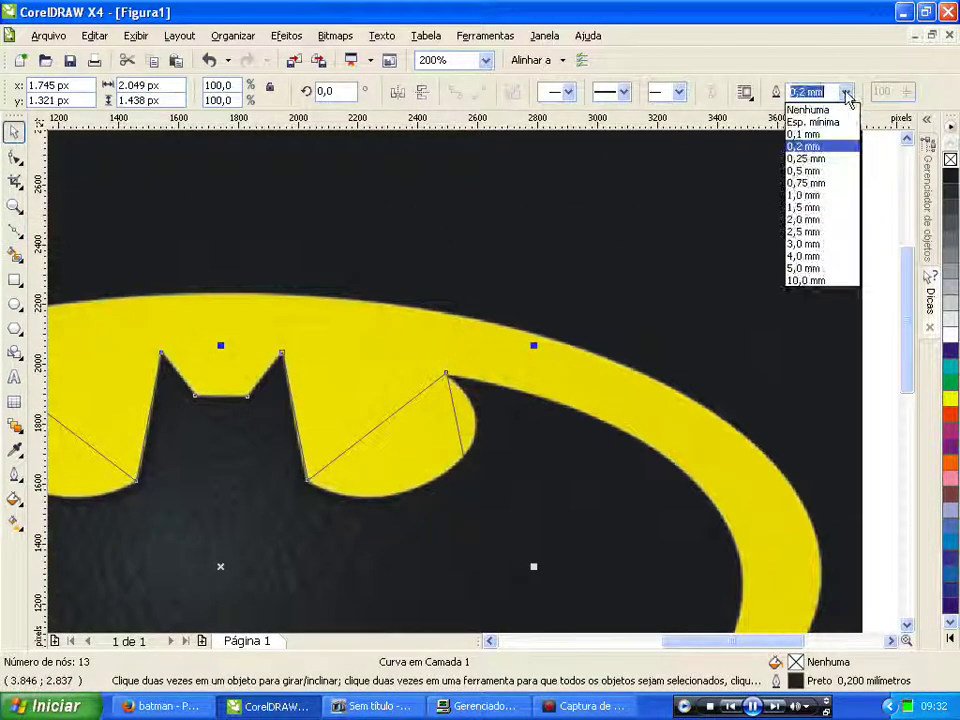
pyautogui.click(806, 171)
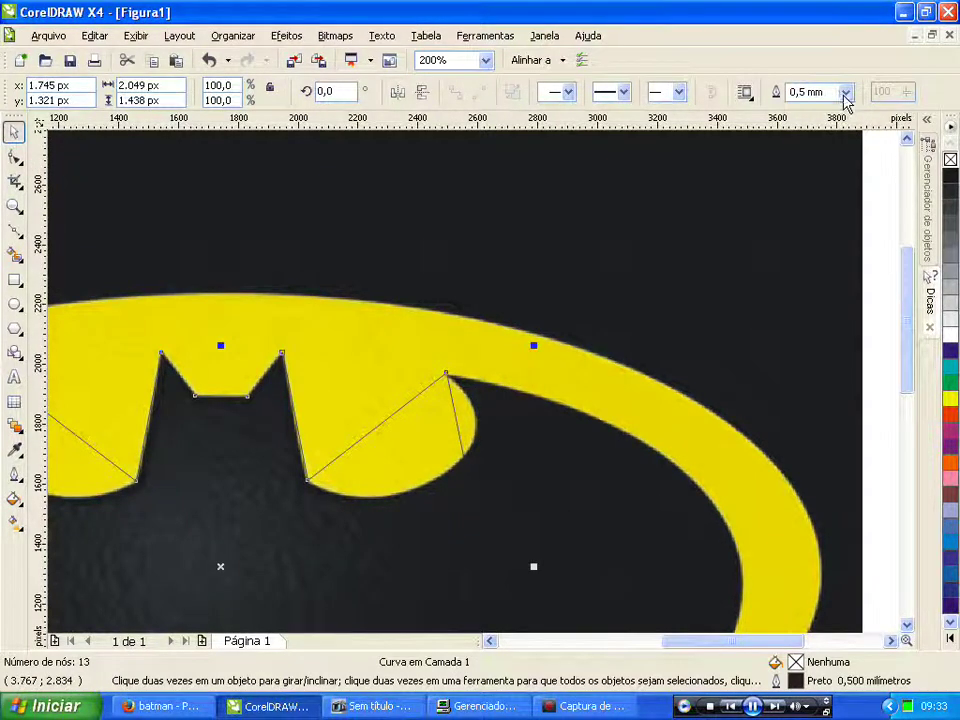
pyautogui.click(845, 92)
pyautogui.click(816, 208)
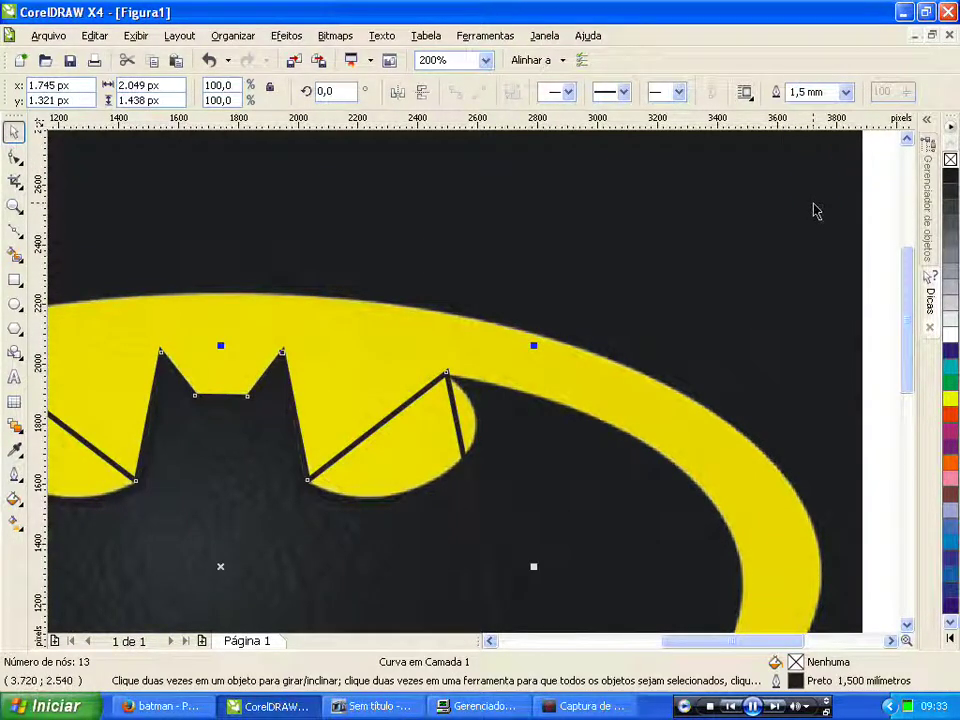
pyautogui.click(845, 92)
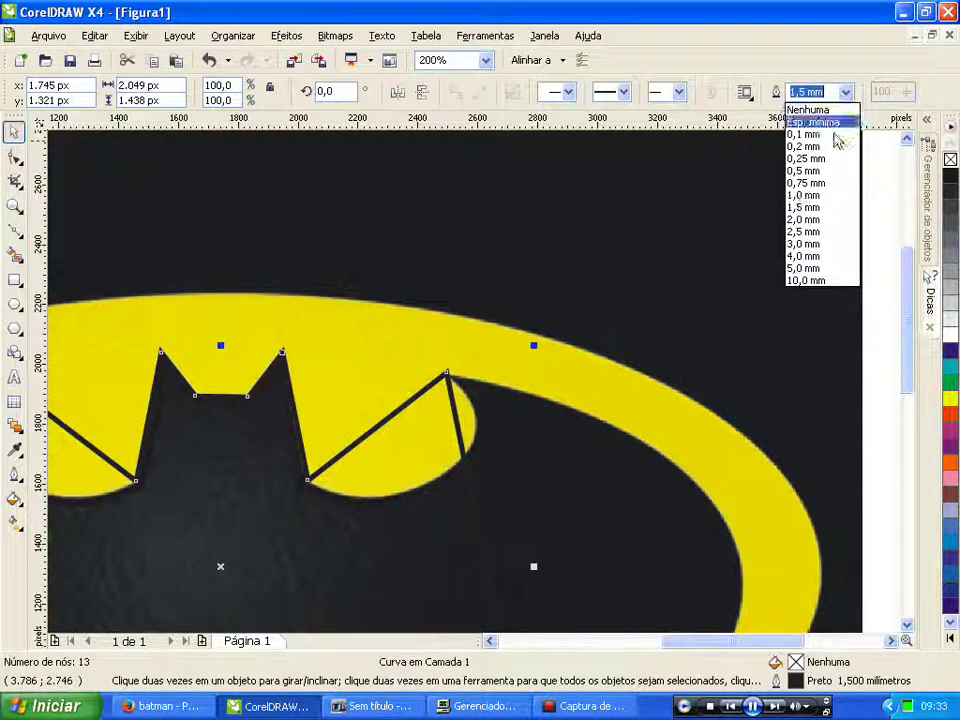
pyautogui.click(810, 196)
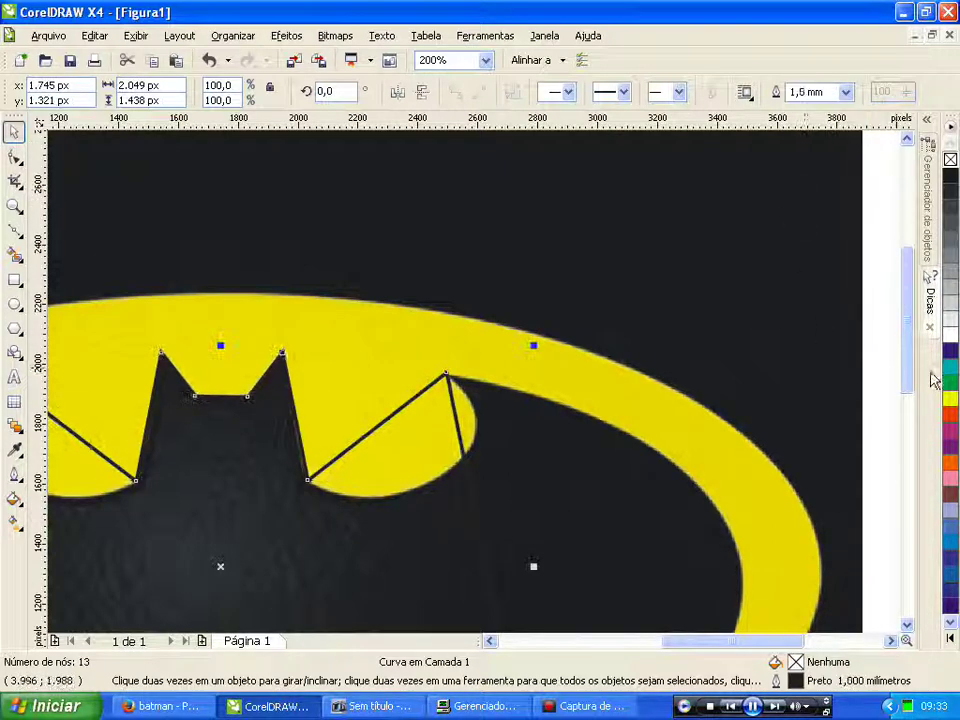
# Step: Colour the traced outline red from the palette
pyautogui.rightClick(951, 422)
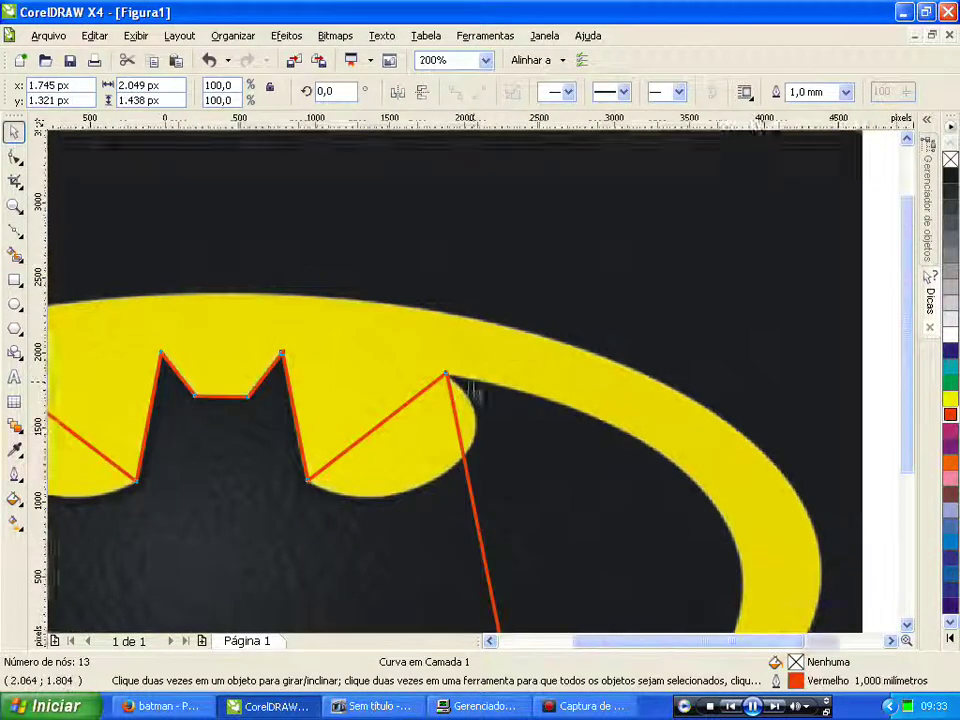
pyautogui.scroll(-2, 377, 399)
pyautogui.scroll(2, 476, 392)
pyautogui.scroll(-2, 476, 390)
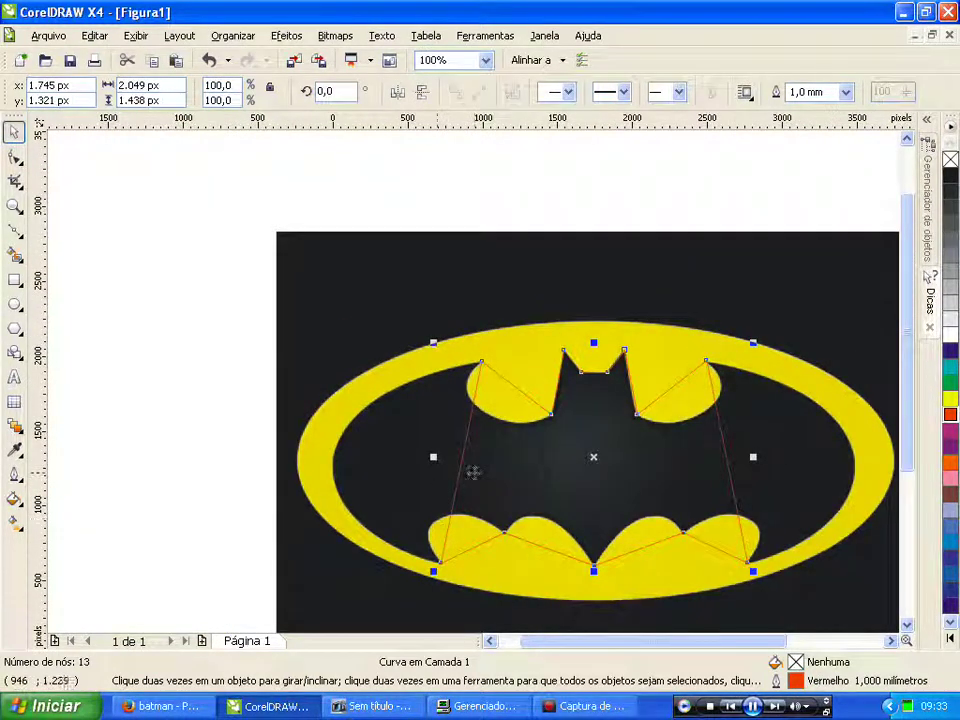
pyautogui.scroll(2, 471, 400)
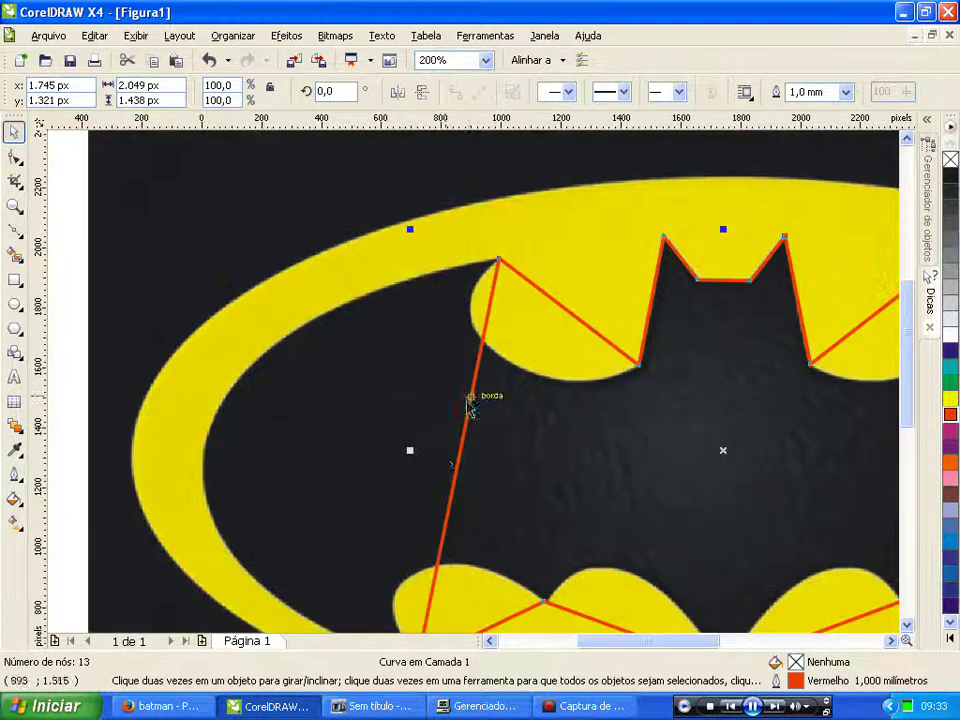
# Step: Convert the long left edge to a curve and bend it along the inner yellow rim
pyautogui.click(454, 463)
pyautogui.click(459, 476)
pyautogui.click(455, 470)
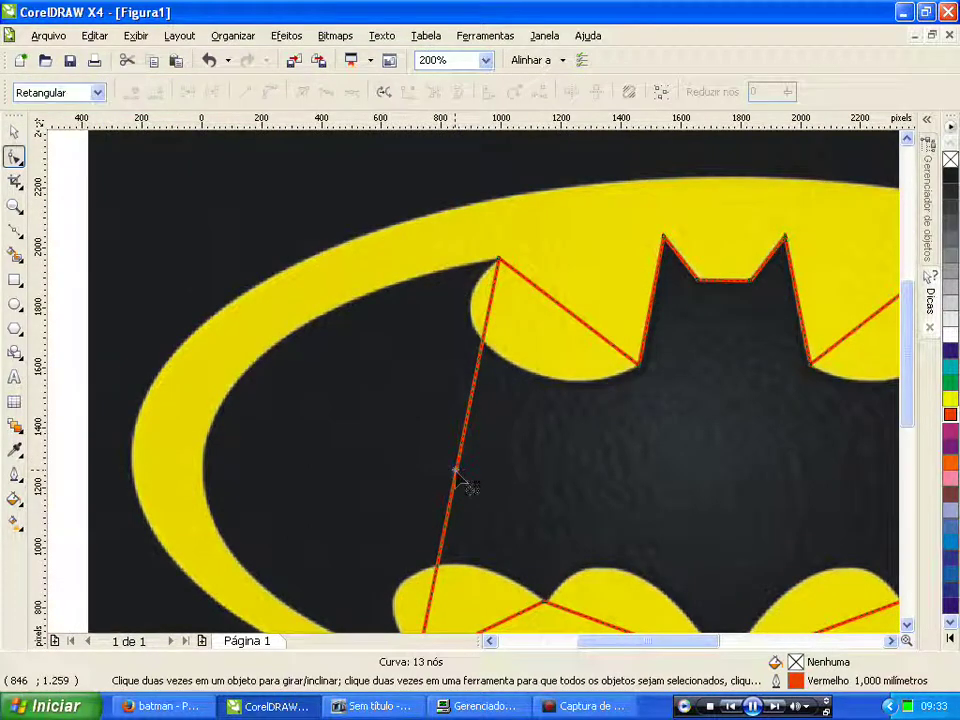
pyautogui.click(268, 93)
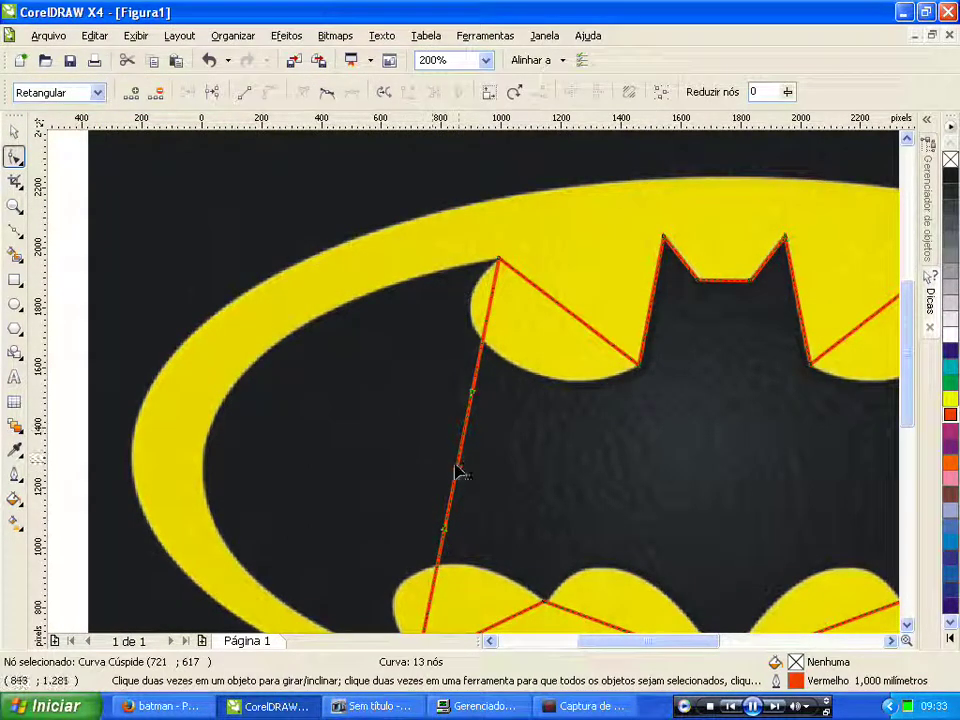
pyautogui.moveTo(462, 474); pyautogui.dragTo(207, 456)
pyautogui.scroll(-2, 474, 390)
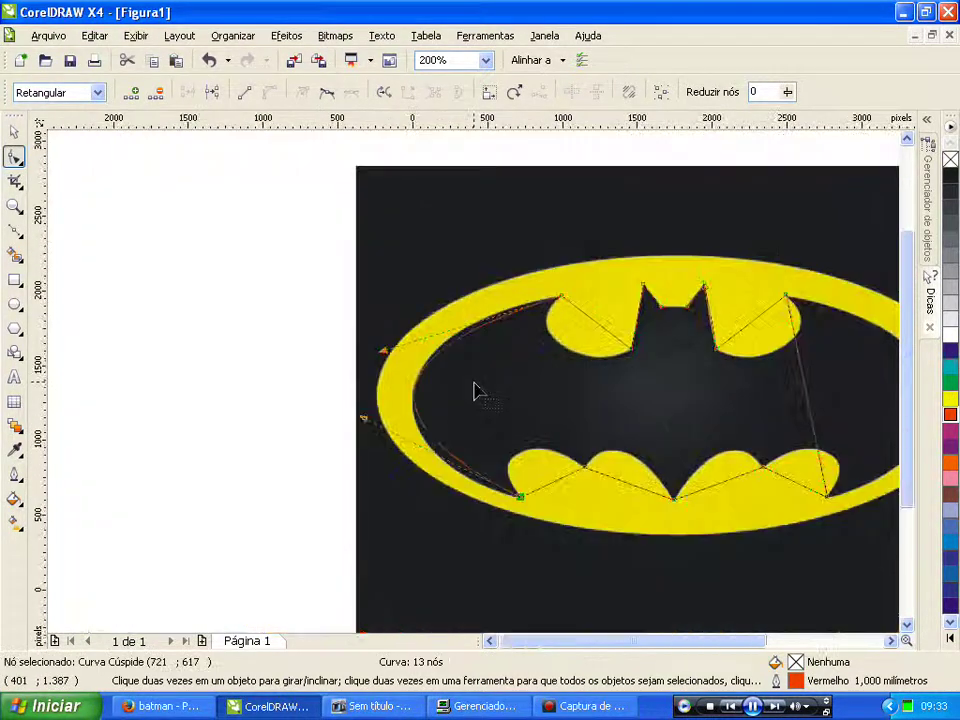
pyautogui.scroll(2, 461, 386)
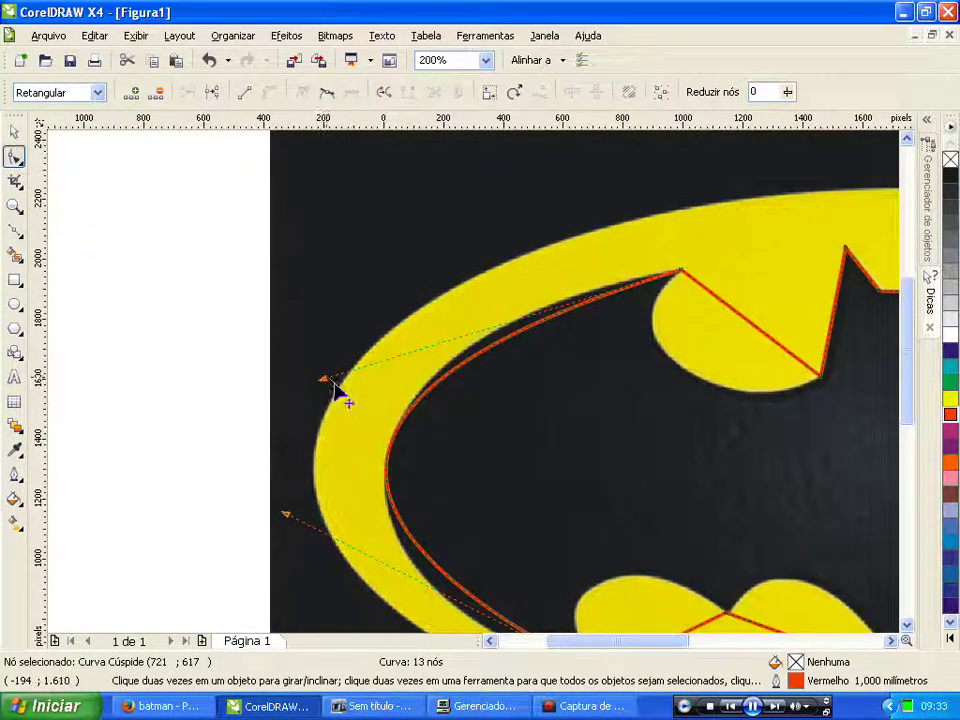
pyautogui.doubleClick(393, 447)
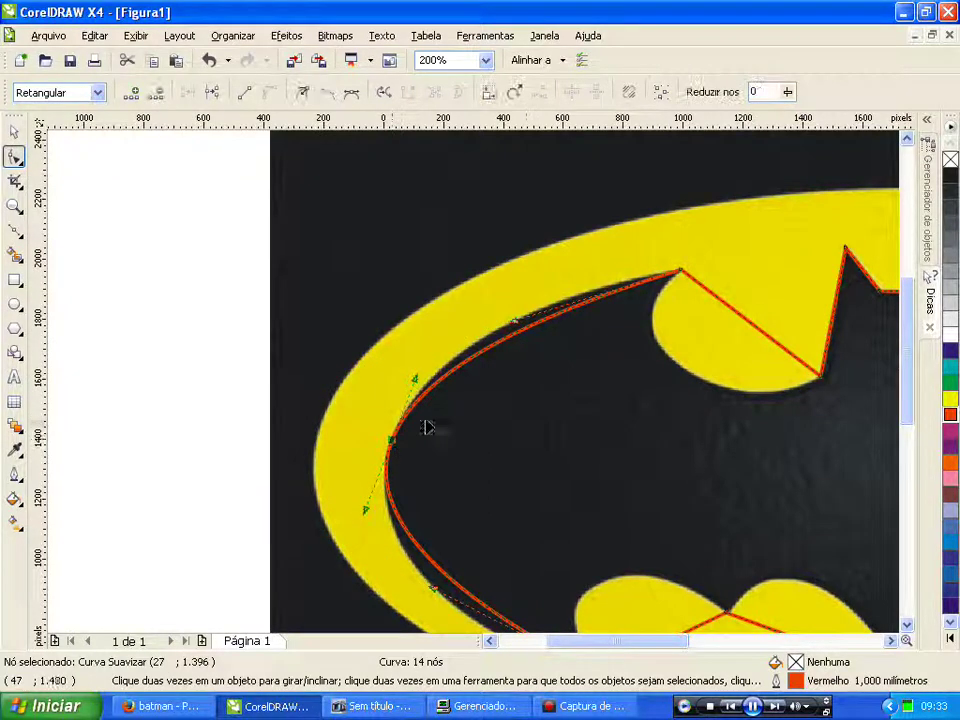
pyautogui.click(517, 330)
pyautogui.moveTo(517, 330); pyautogui.dragTo(510, 300)
pyautogui.scroll(-1, 537, 347)
pyautogui.scroll(1, 499, 519)
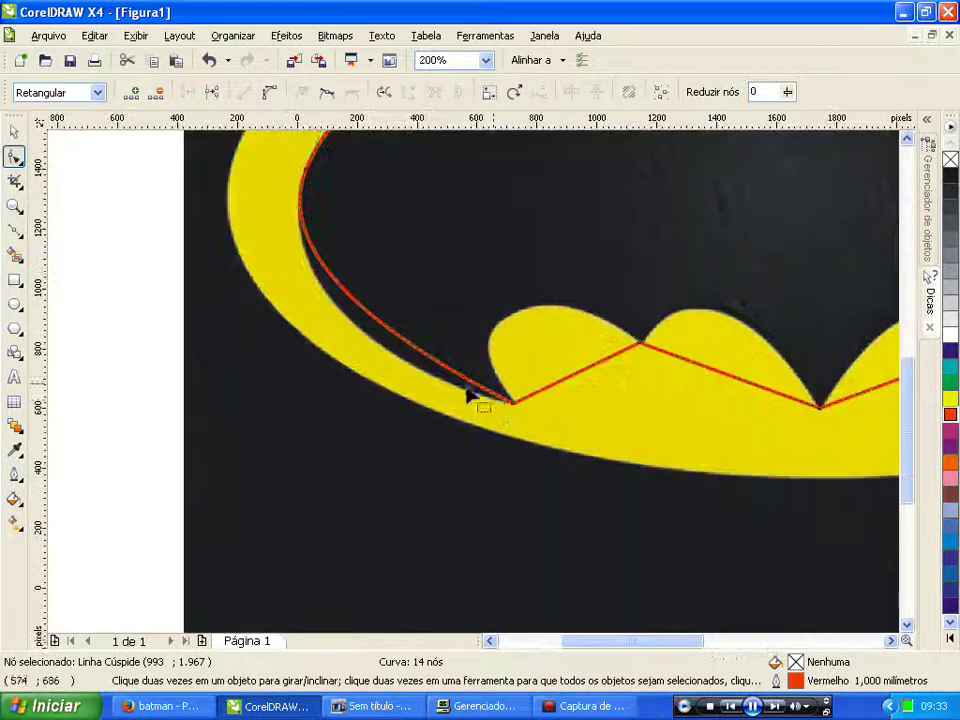
pyautogui.click(515, 404)
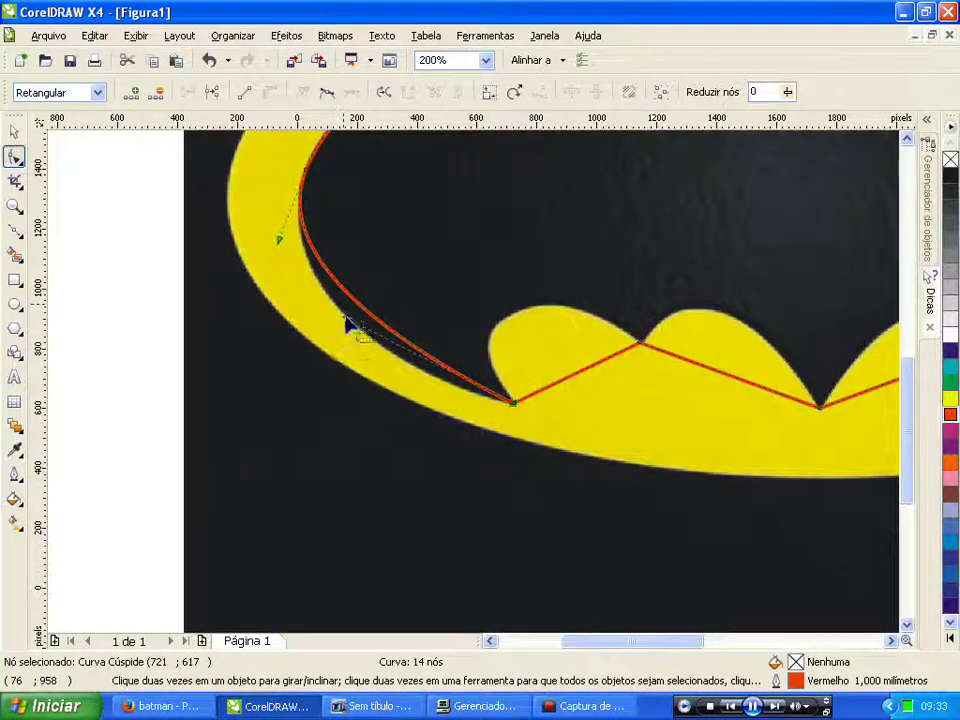
pyautogui.moveTo(349, 357); pyautogui.dragTo(323, 349)
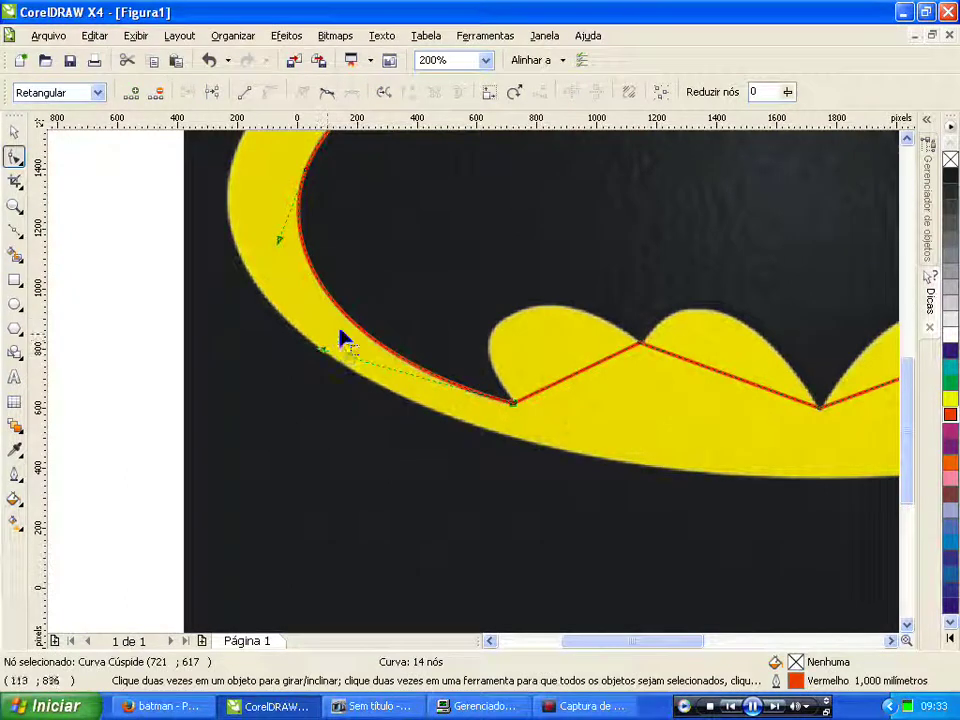
# Step: Curve the edges across the first two lower wing scallops so they bulge around them
pyautogui.click(567, 378)
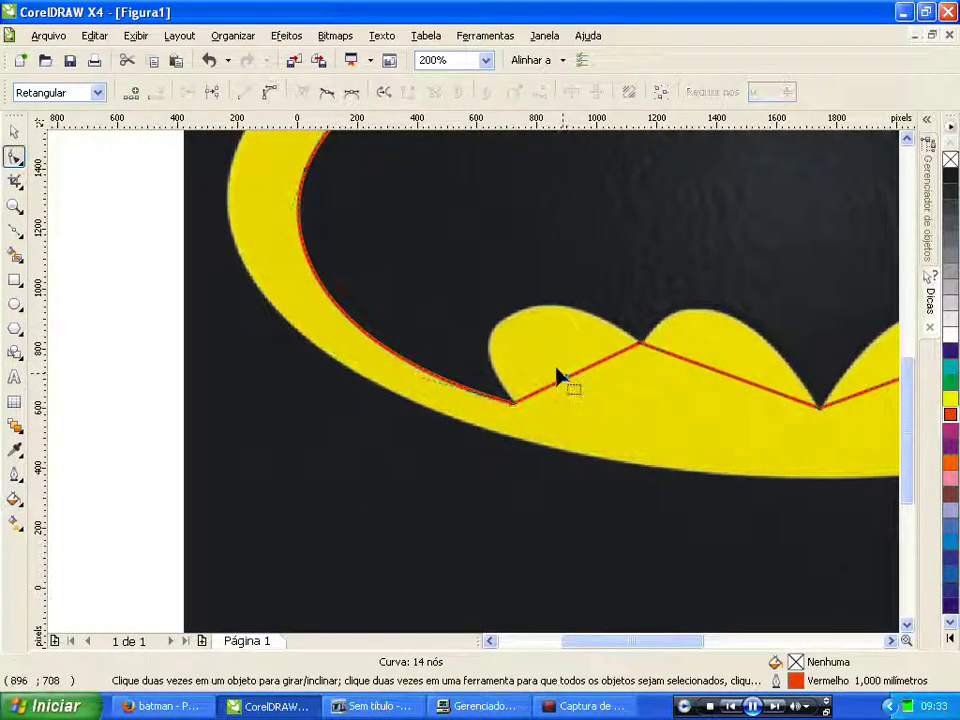
pyautogui.click(271, 93)
pyautogui.moveTo(572, 379); pyautogui.dragTo(471, 345)
pyautogui.doubleClick(505, 318)
pyautogui.click(640, 345)
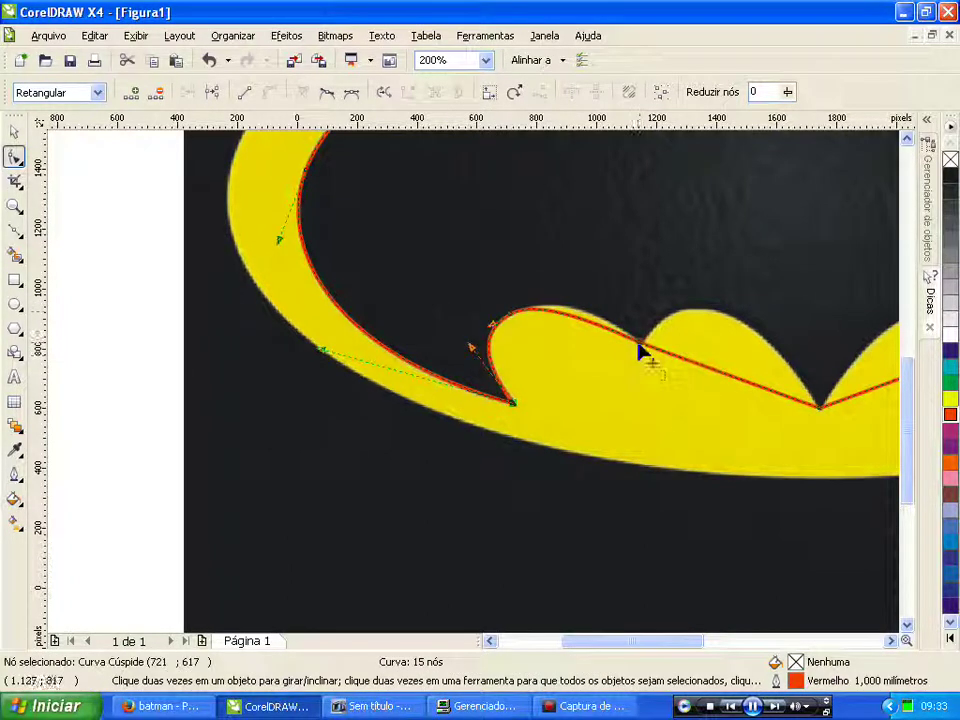
pyautogui.moveTo(578, 320); pyautogui.dragTo(578, 298)
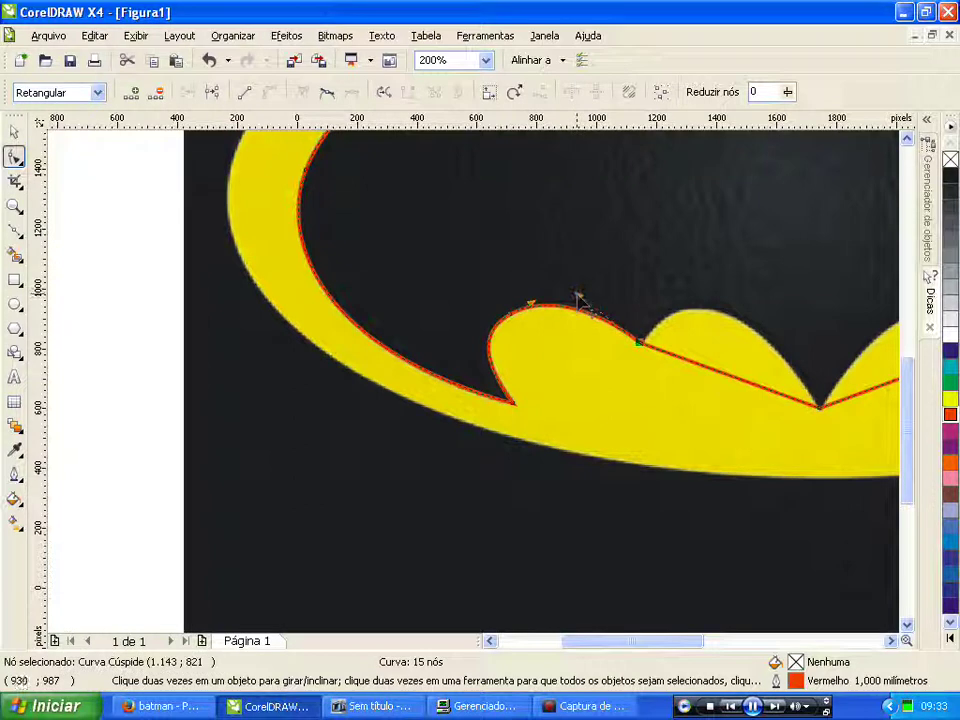
pyautogui.click(724, 374)
pyautogui.click(271, 93)
pyautogui.moveTo(718, 379); pyautogui.dragTo(712, 317)
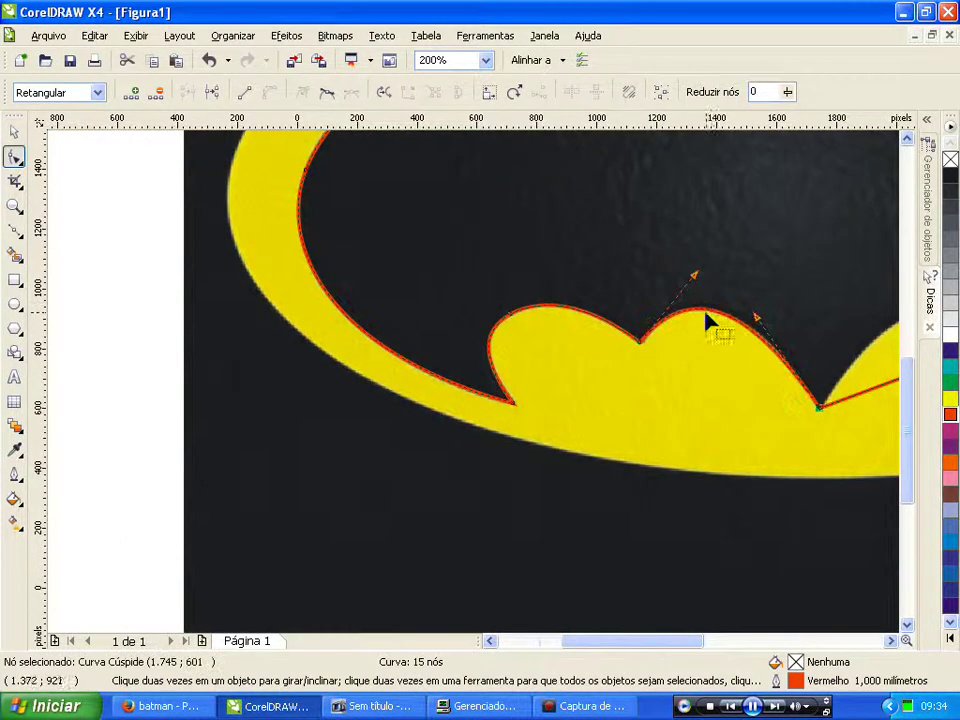
# Step: Convert the edge across the next lower scallop to a curve and bulge it upward
pyautogui.scroll(-2, 707, 317)
pyautogui.scroll(2, 477, 390)
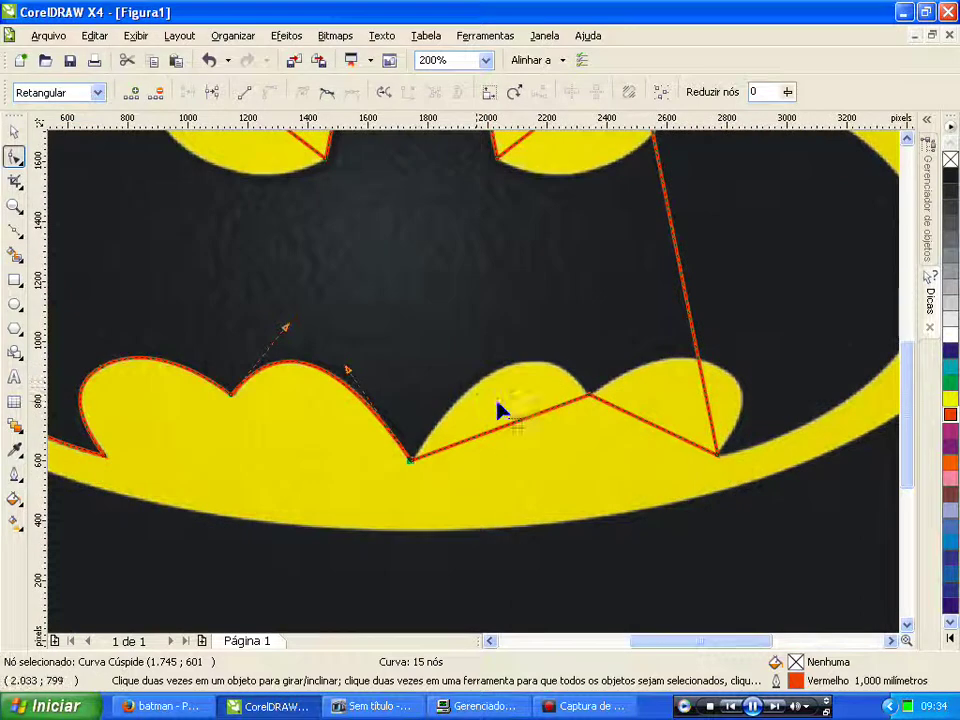
pyautogui.scroll(1, 498, 410)
pyautogui.click(500, 424)
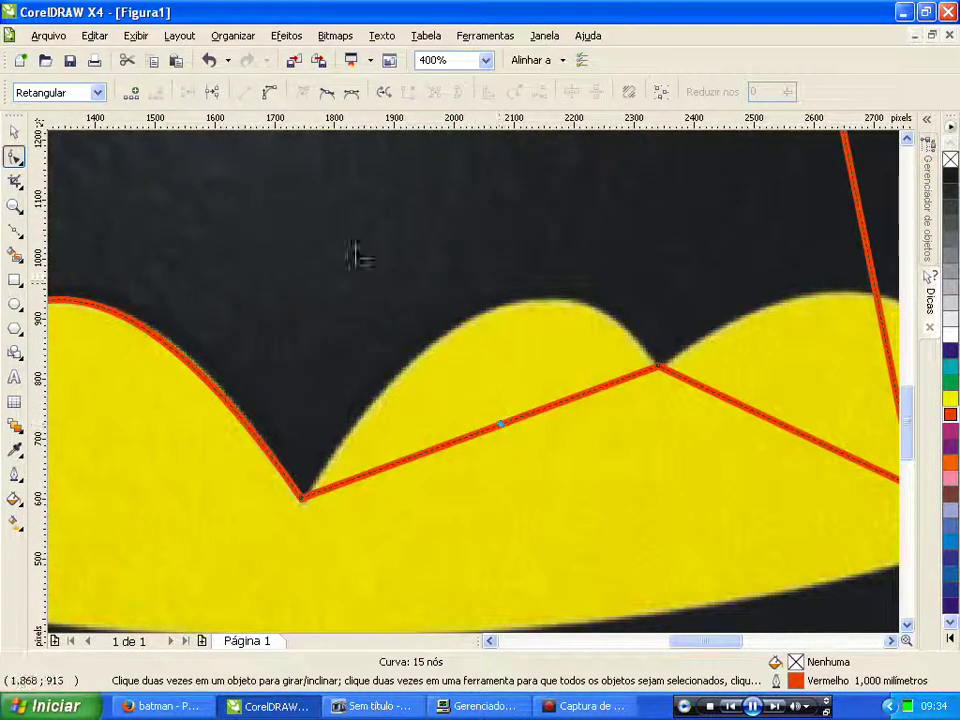
pyautogui.click(270, 92)
pyautogui.moveTo(497, 433); pyautogui.dragTo(508, 310)
# Step: Bend the right diagonal edge along the inner yellow rim and nudge its node onto the ear notch
pyautogui.scroll(-2, 474, 381)
pyautogui.scroll(1, 530, 395)
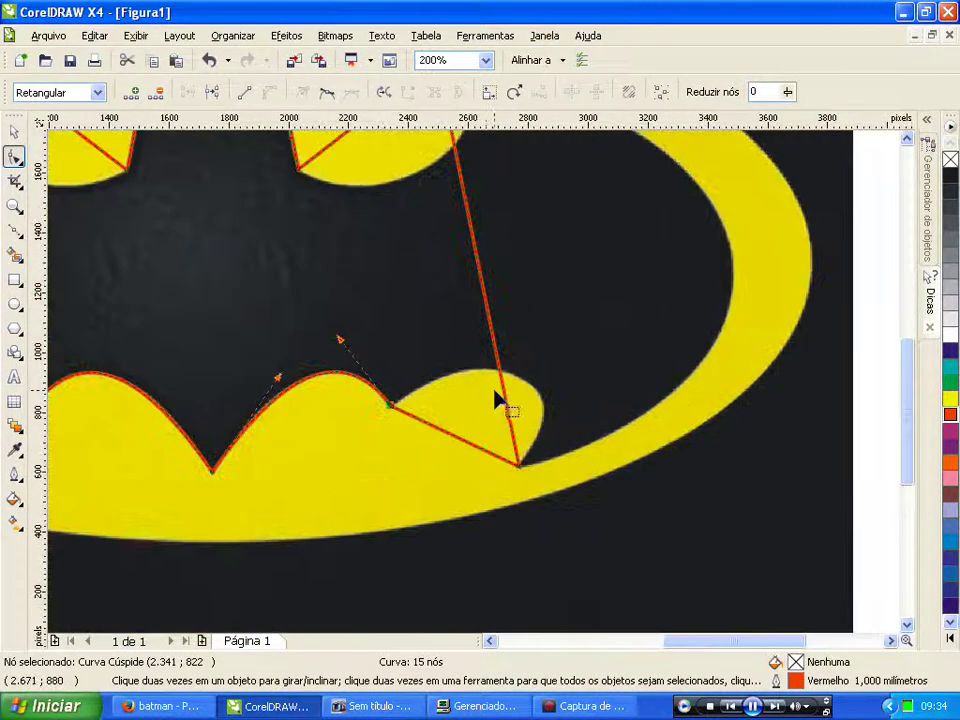
pyautogui.click(483, 287)
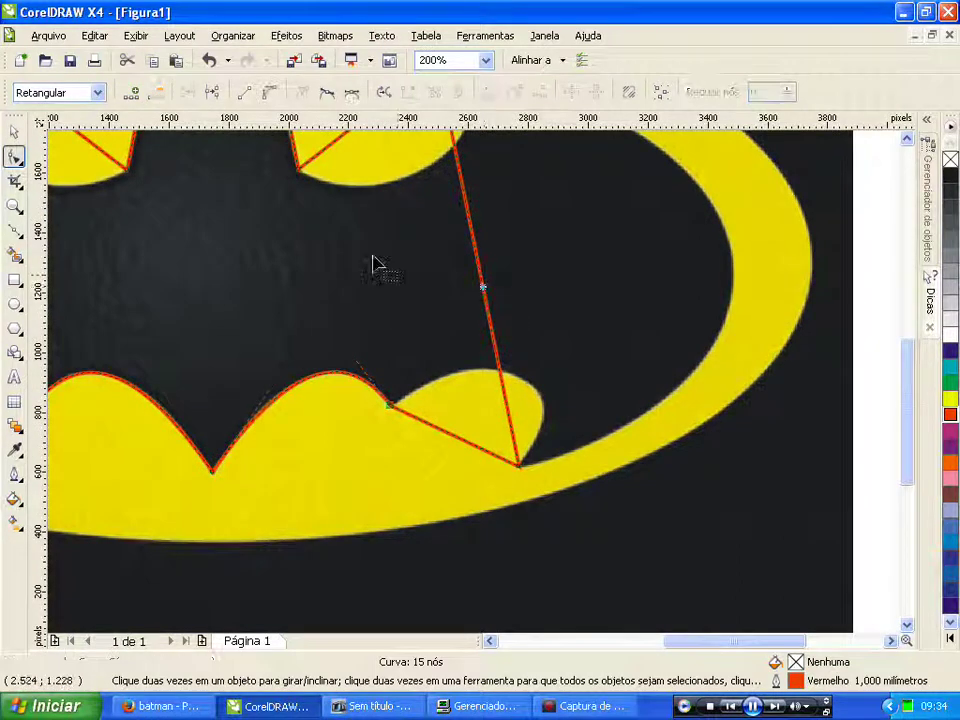
pyautogui.click(270, 93)
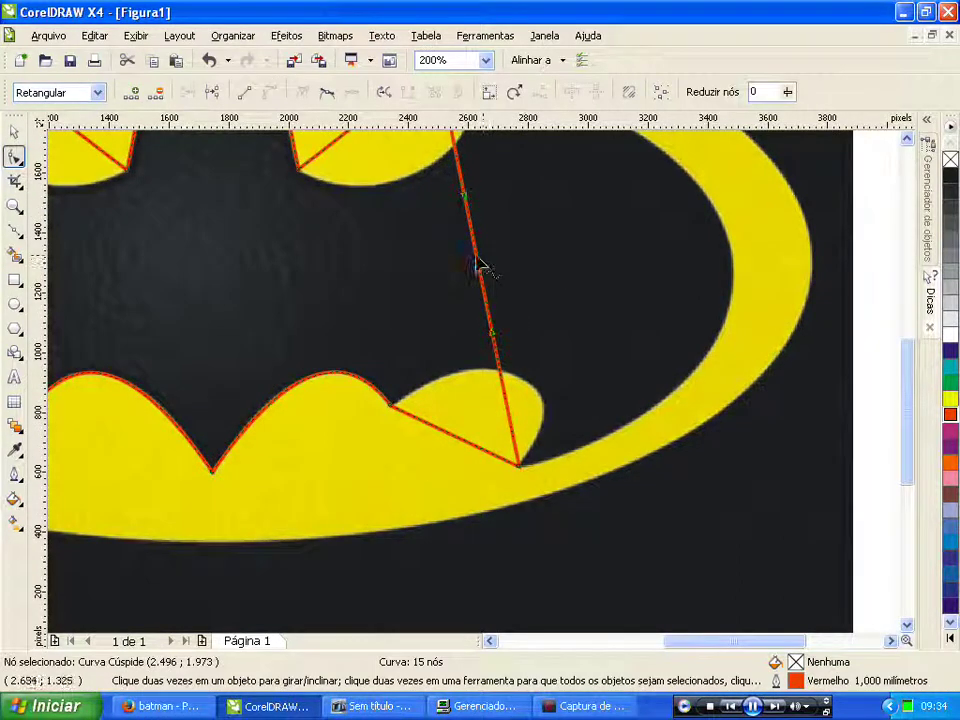
pyautogui.moveTo(478, 265); pyautogui.dragTo(733, 267)
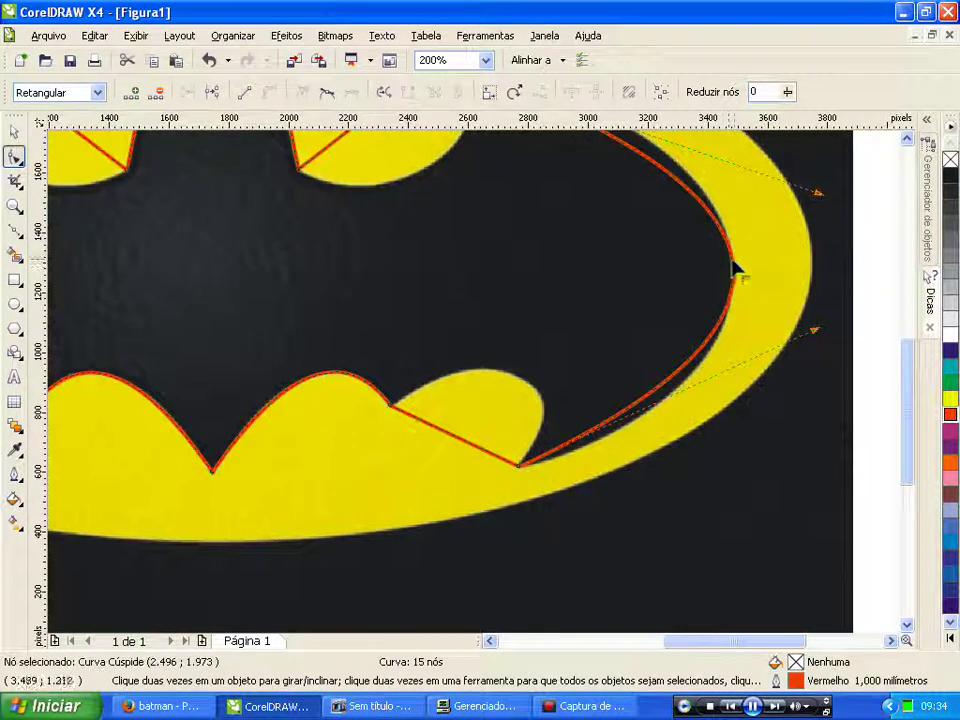
pyautogui.doubleClick(733, 268)
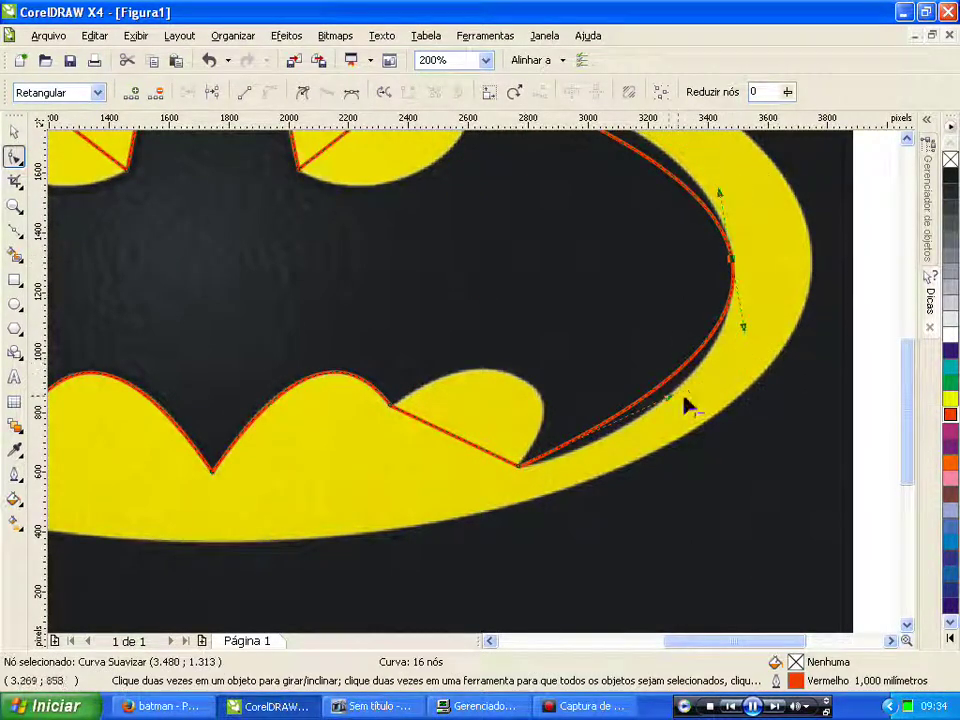
pyautogui.moveTo(669, 399); pyautogui.dragTo(669, 436)
pyautogui.scroll(-2, 476, 392)
pyautogui.scroll(2, 461, 268)
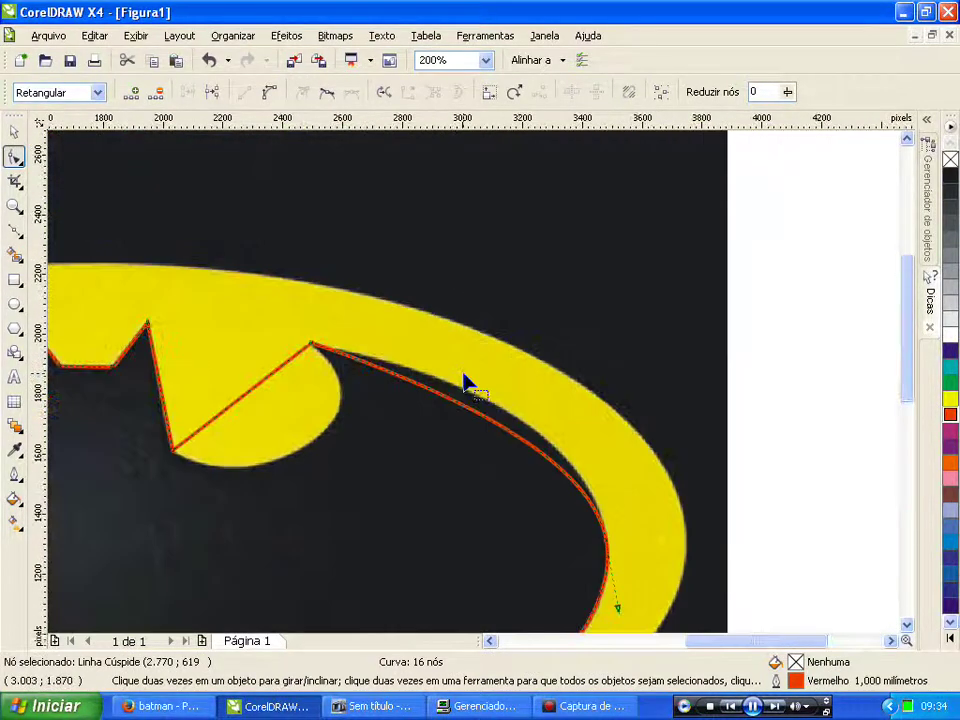
pyautogui.click(312, 345)
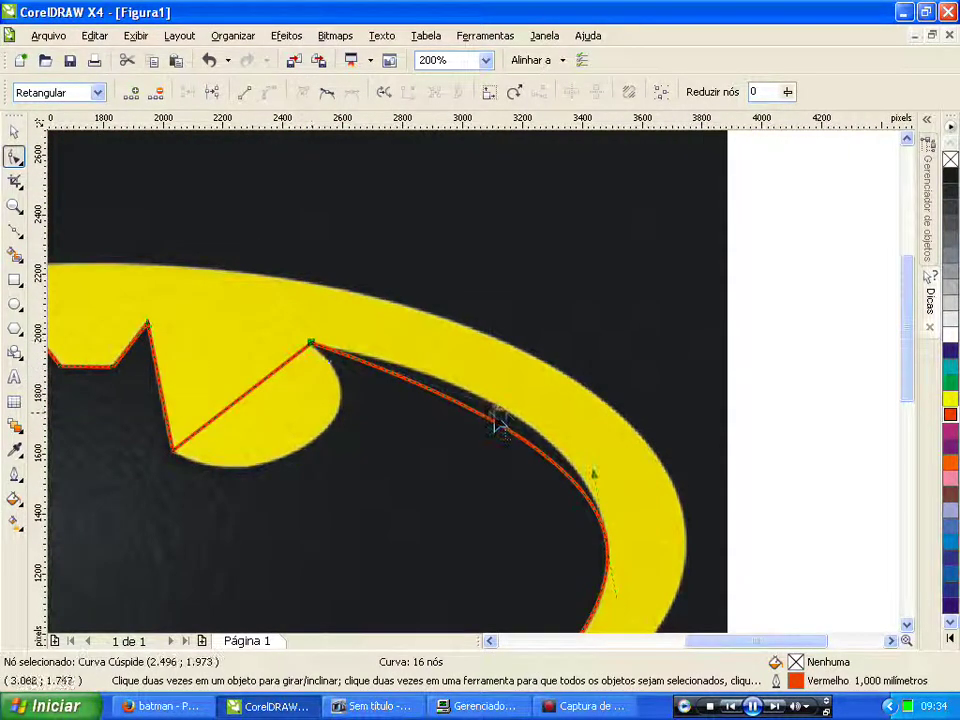
pyautogui.moveTo(500, 405); pyautogui.dragTo(525, 378)
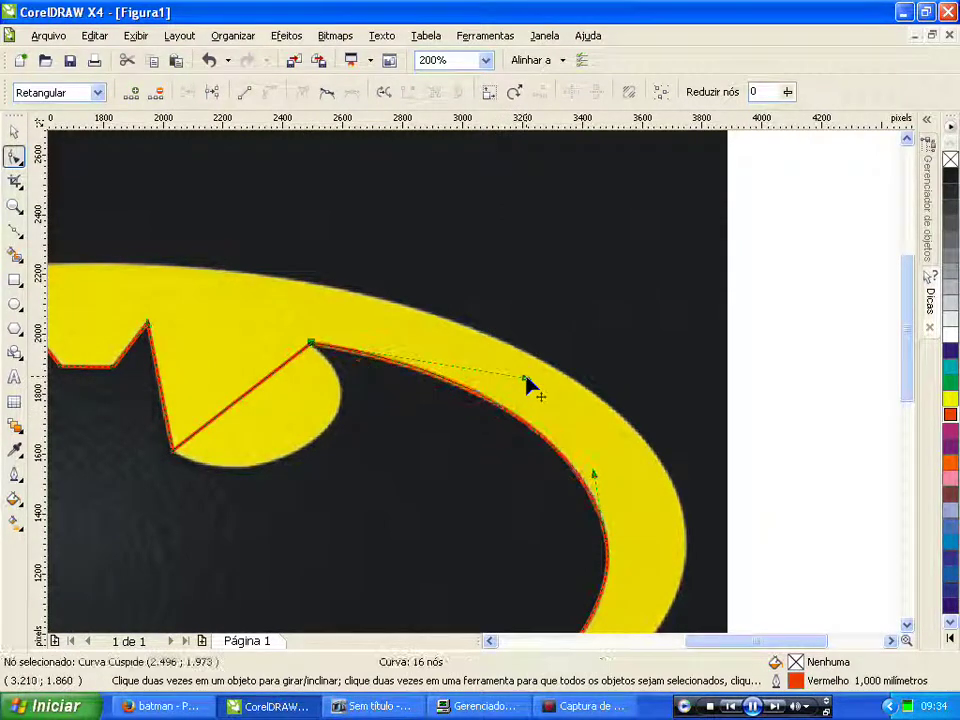
pyautogui.scroll(2, 307, 347)
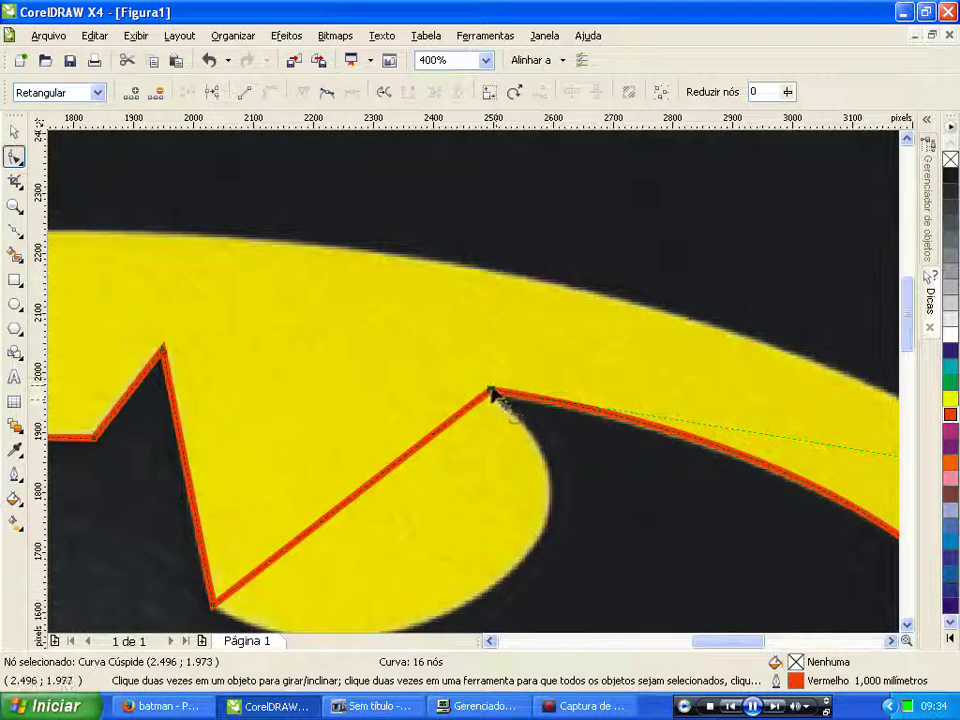
pyautogui.moveTo(492, 397); pyautogui.dragTo(487, 393)
# Step: Bend the edge below the right wing's bottom scallop into a curve, adding a node and fitting the tip
pyautogui.scroll(-6, 500, 390)
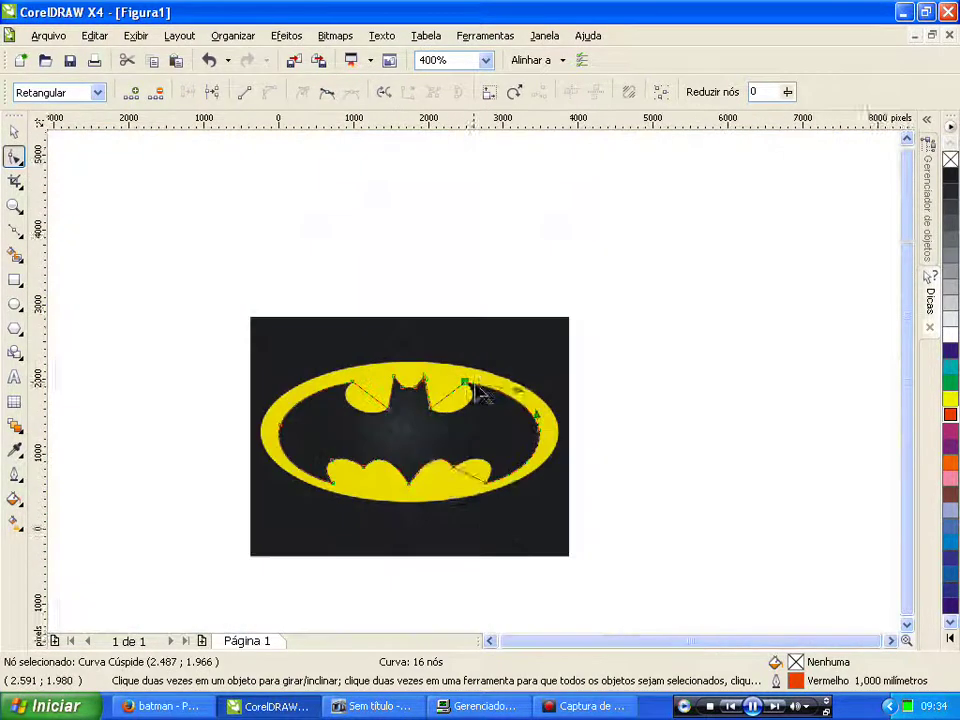
pyautogui.scroll(4, 476, 385)
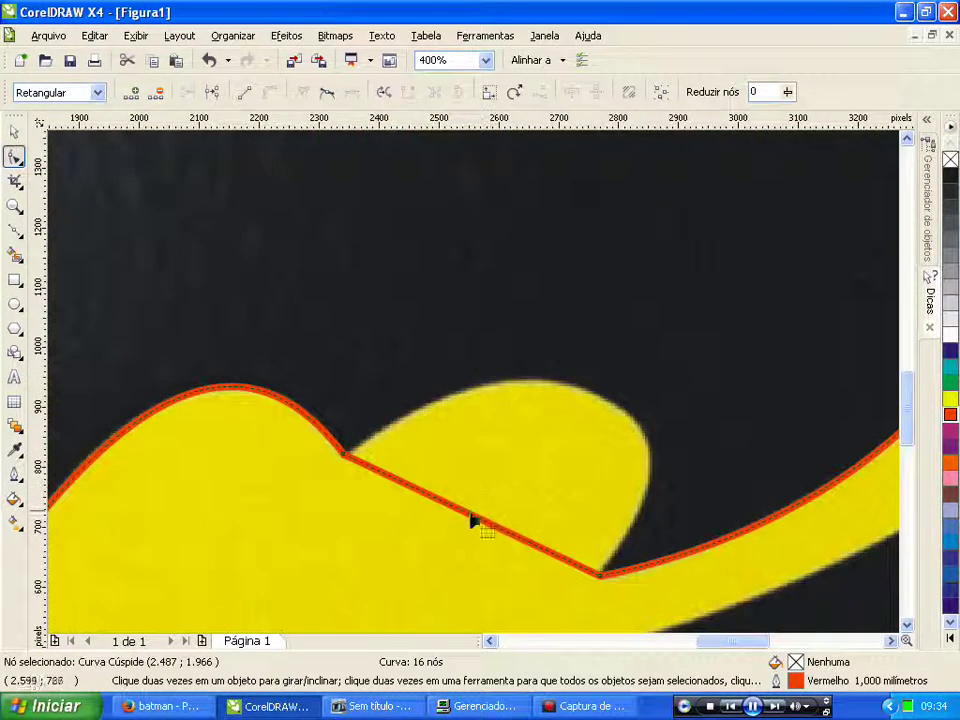
pyautogui.click(336, 383)
pyautogui.click(480, 512)
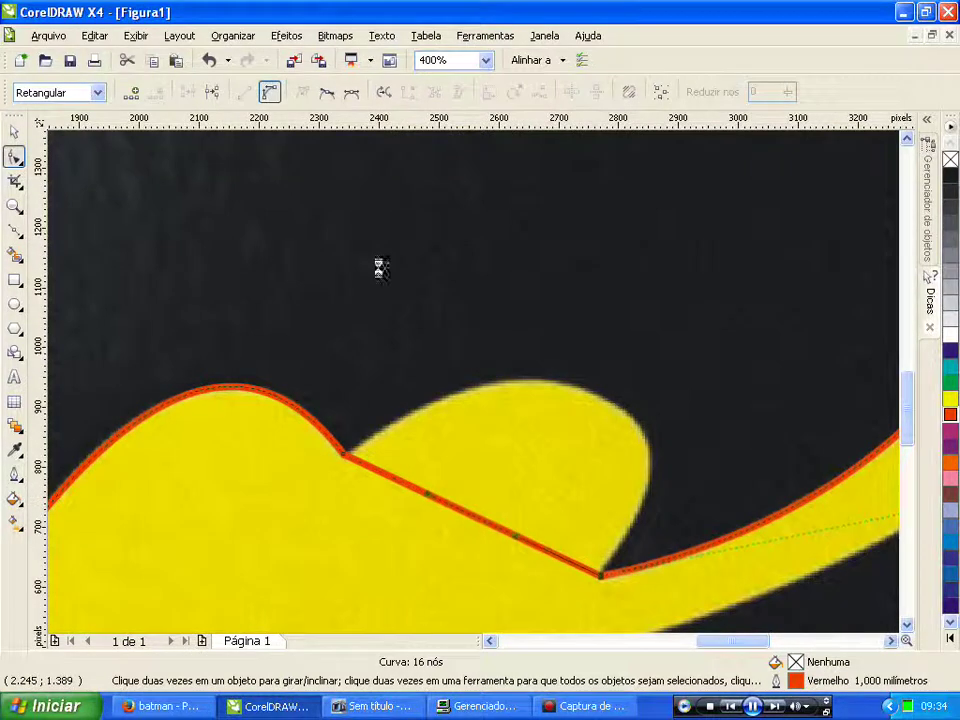
pyautogui.moveTo(480, 527); pyautogui.dragTo(602, 405)
pyautogui.doubleClick(601, 399)
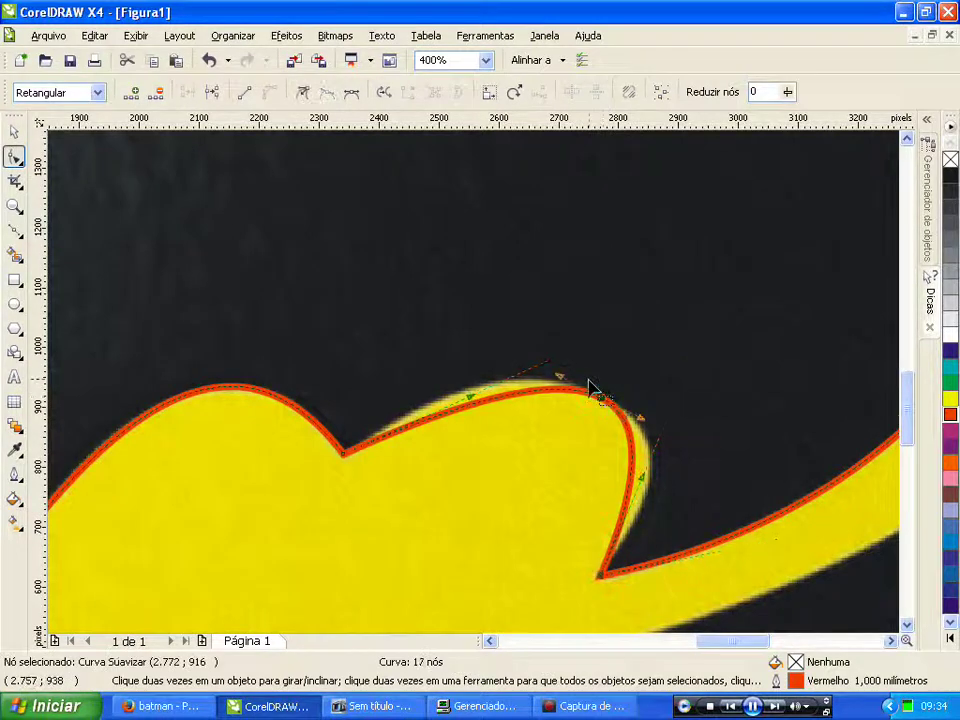
pyautogui.moveTo(474, 405); pyautogui.dragTo(491, 386)
pyautogui.click(600, 578)
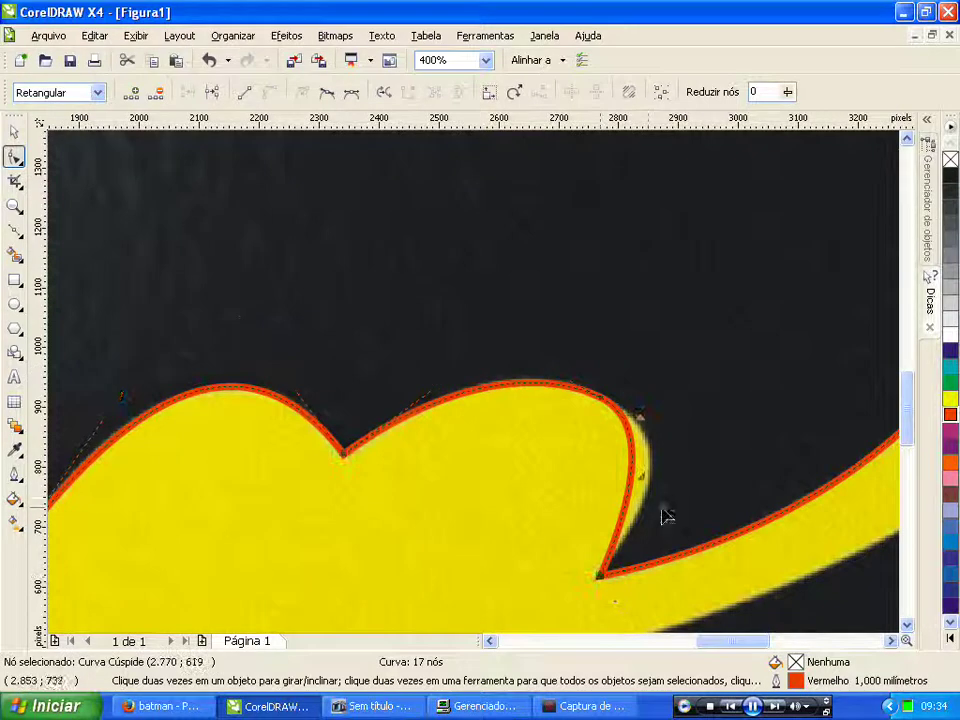
pyautogui.moveTo(641, 477); pyautogui.dragTo(673, 456)
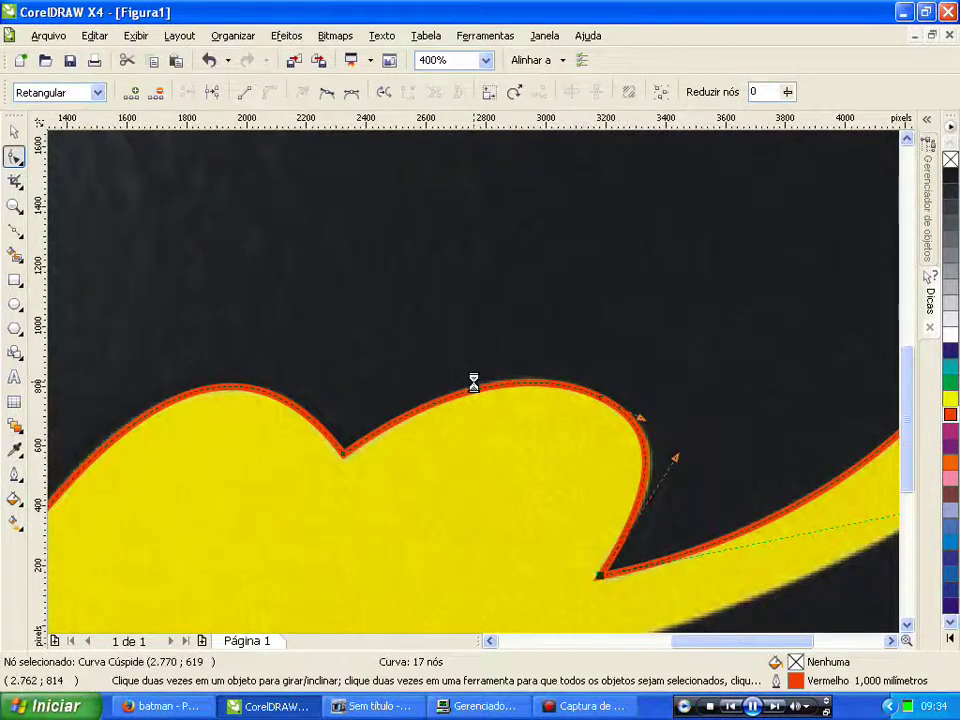
pyautogui.scroll(-3, 474, 381)
pyautogui.scroll(1, 476, 390)
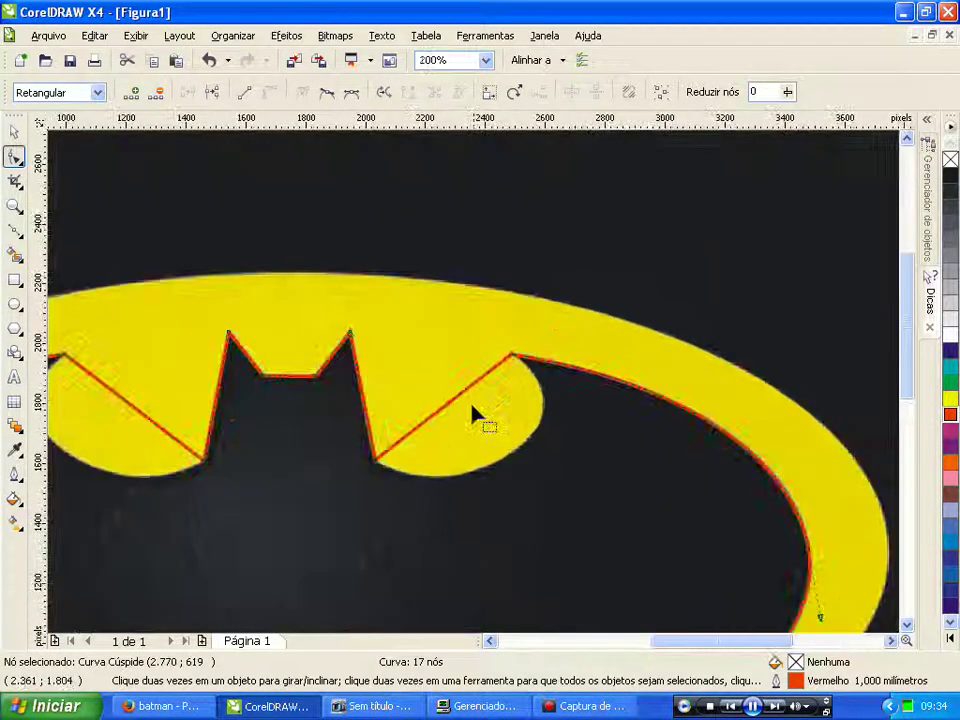
# Step: Bow the edge under the right-ear lobe, add a node and tune handles to round it
pyautogui.scroll(1, 485, 402)
pyautogui.click(480, 411)
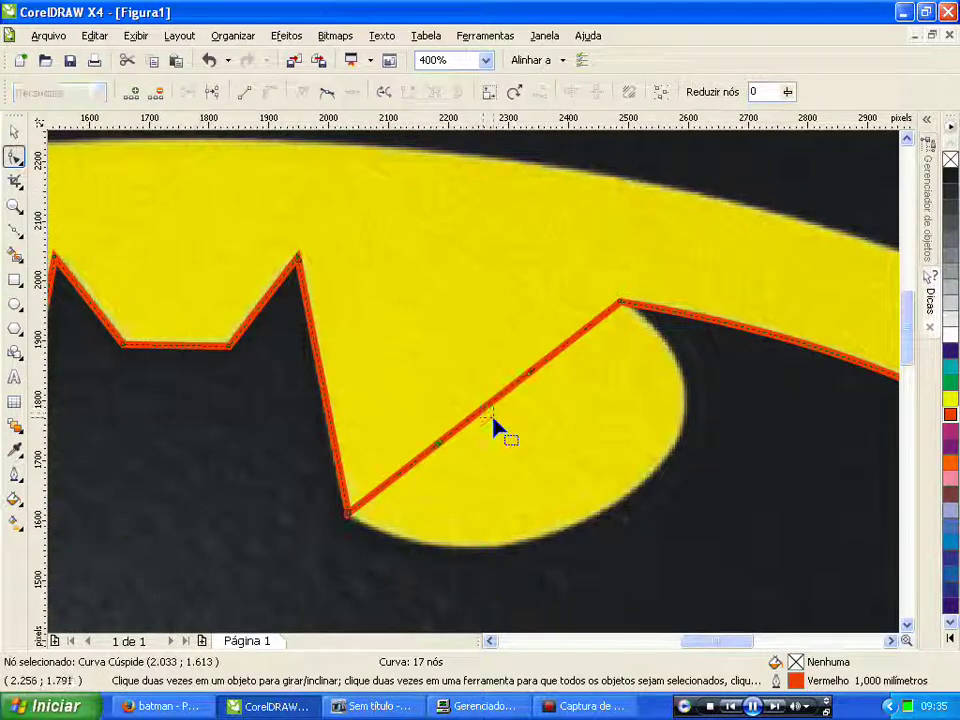
pyautogui.moveTo(478, 415); pyautogui.dragTo(589, 520)
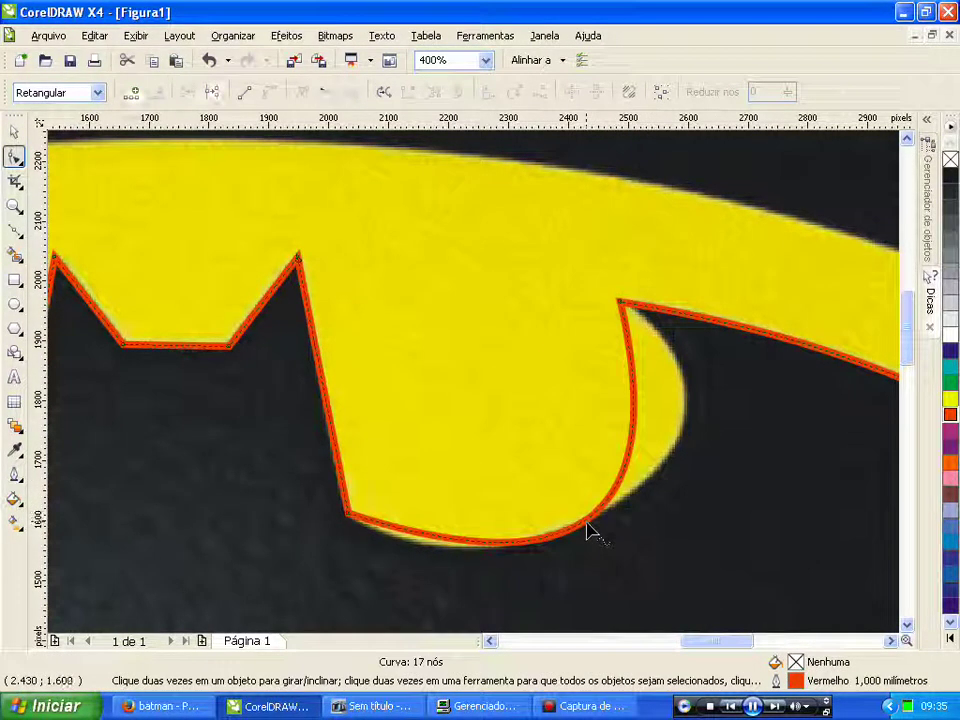
pyautogui.doubleClick(476, 546)
pyautogui.moveTo(463, 556); pyautogui.dragTo(423, 564)
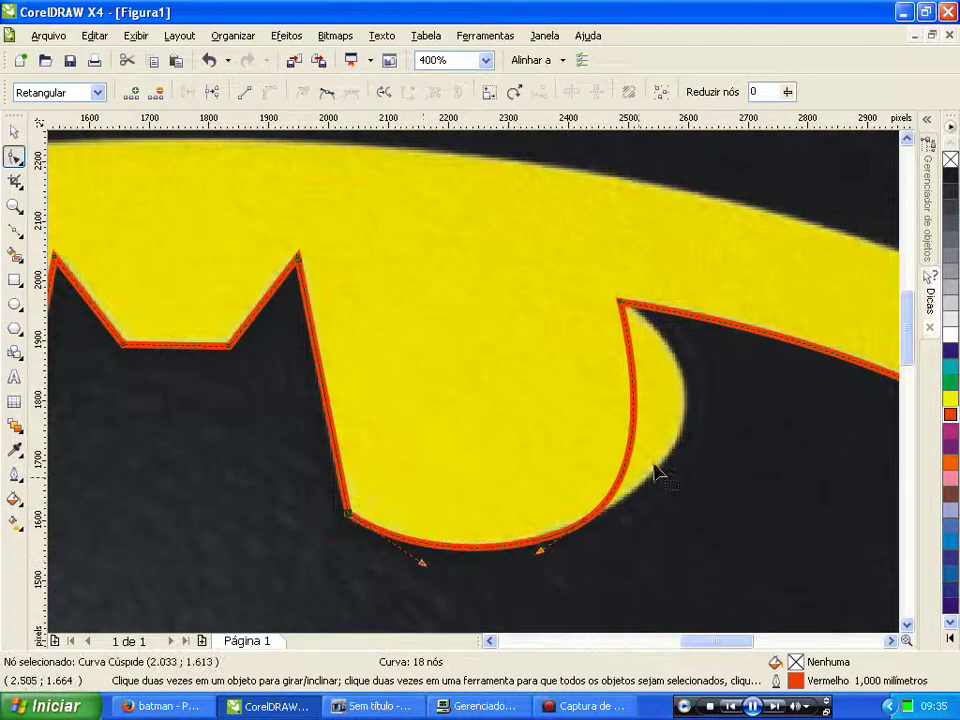
pyautogui.click(622, 303)
pyautogui.moveTo(643, 408); pyautogui.dragTo(742, 373)
pyautogui.moveTo(640, 498)
pyautogui.mouseDown()
pyautogui.moveTo(658, 499)
pyautogui.moveTo(654, 491)
pyautogui.moveTo(640, 500)
pyautogui.mouseUp()
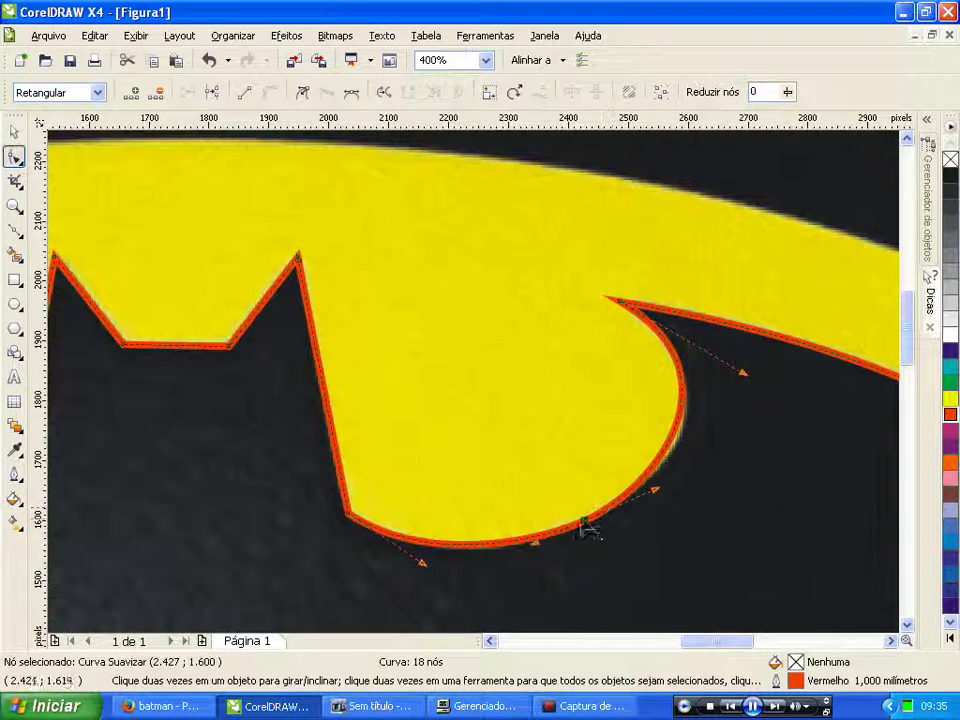
pyautogui.moveTo(583, 520); pyautogui.dragTo(578, 522)
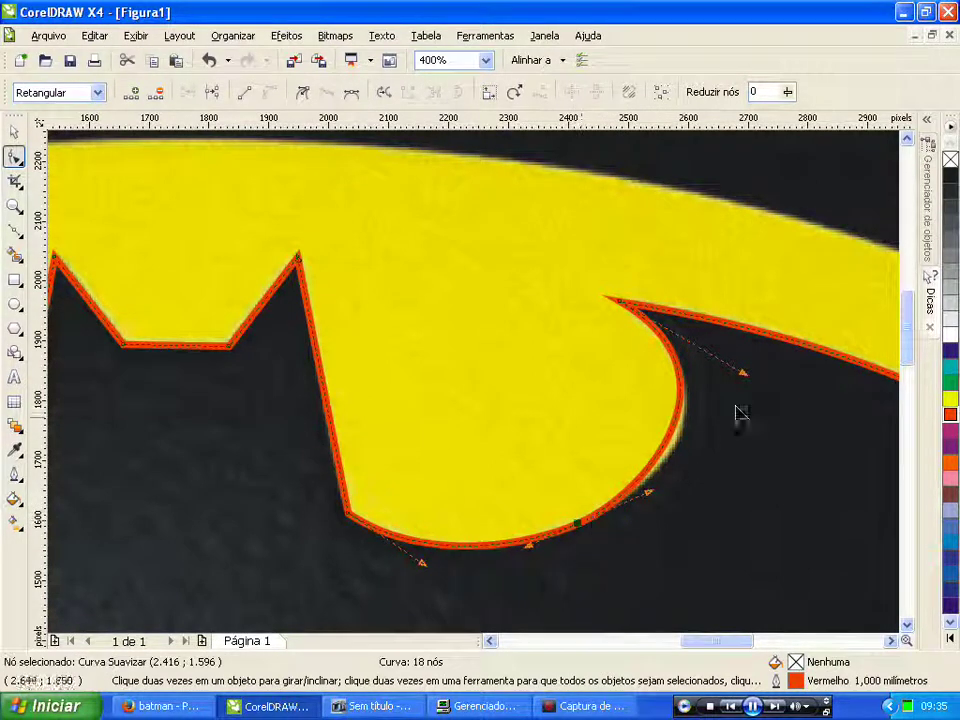
pyautogui.moveTo(742, 376); pyautogui.dragTo(756, 404)
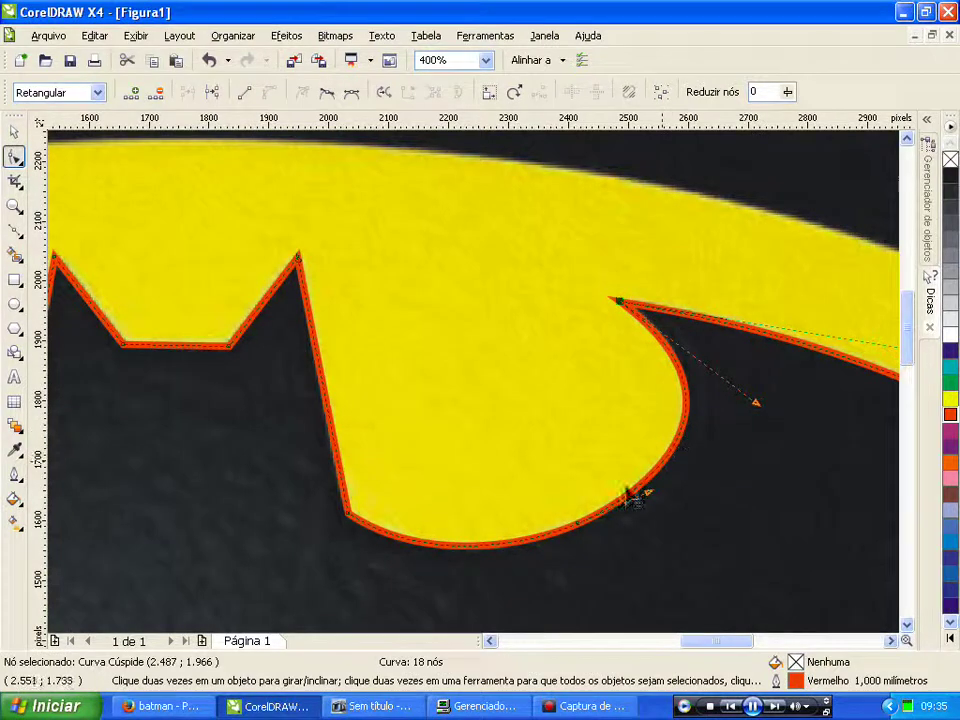
pyautogui.scroll(-2, 662, 439)
pyautogui.scroll(1, 336, 364)
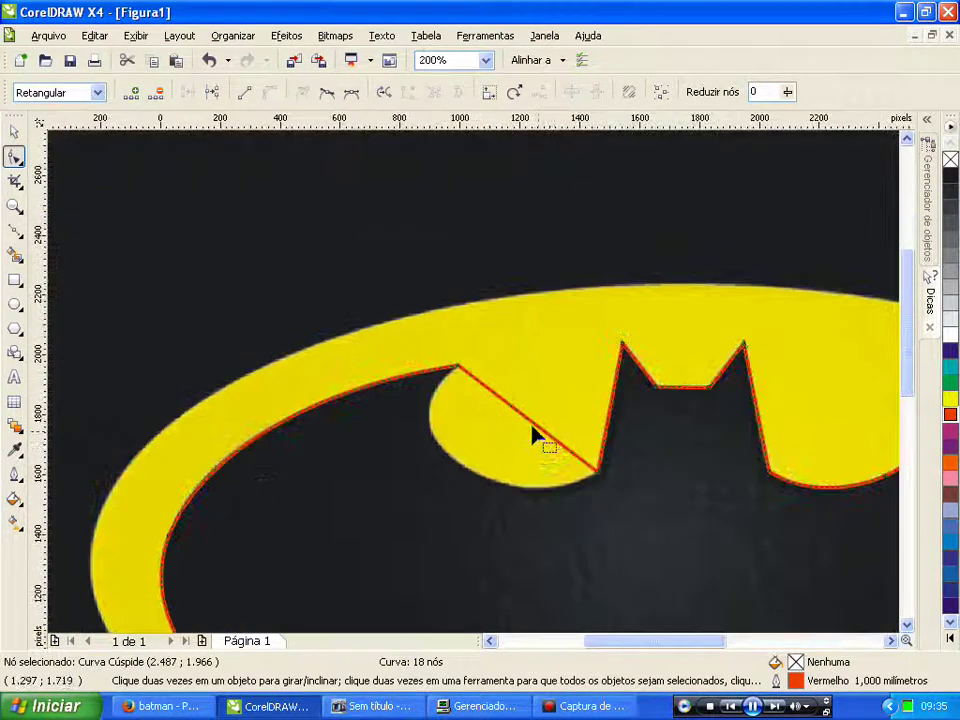
# Step: Bow the edge under the left-ear lobe, add a node and adjust handles to fit its curve
pyautogui.scroll(1, 552, 446)
pyautogui.click(468, 368)
pyautogui.moveTo(476, 380); pyautogui.dragTo(378, 498)
pyautogui.doubleClick(374, 494)
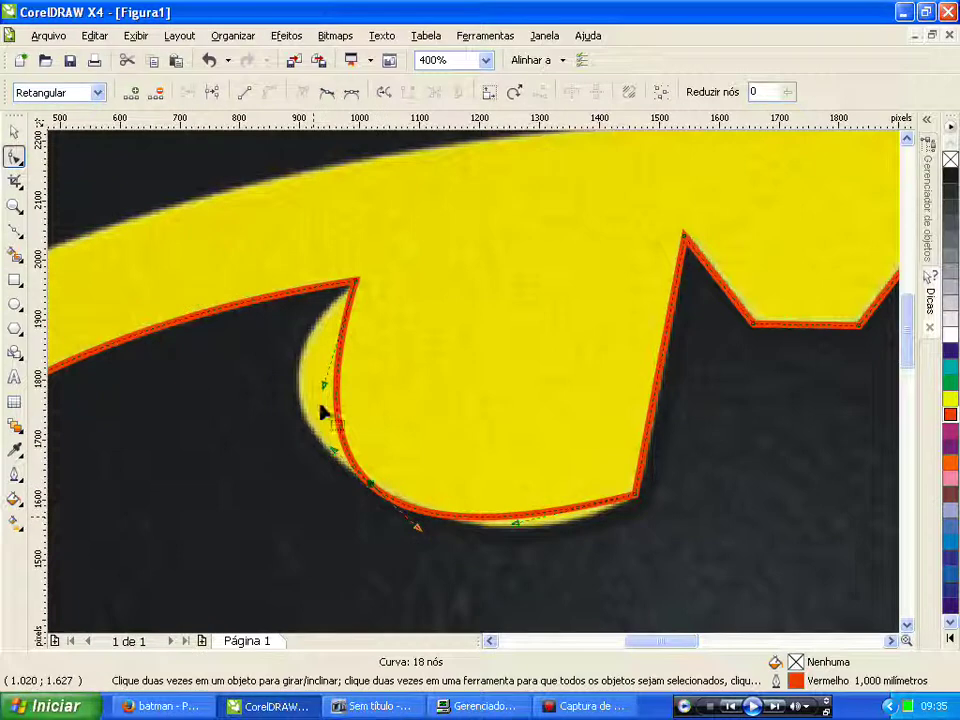
pyautogui.moveTo(324, 389); pyautogui.dragTo(237, 396)
pyautogui.click(372, 488)
pyautogui.moveTo(420, 530); pyautogui.dragTo(434, 531)
pyautogui.moveTo(517, 533); pyautogui.dragTo(537, 555)
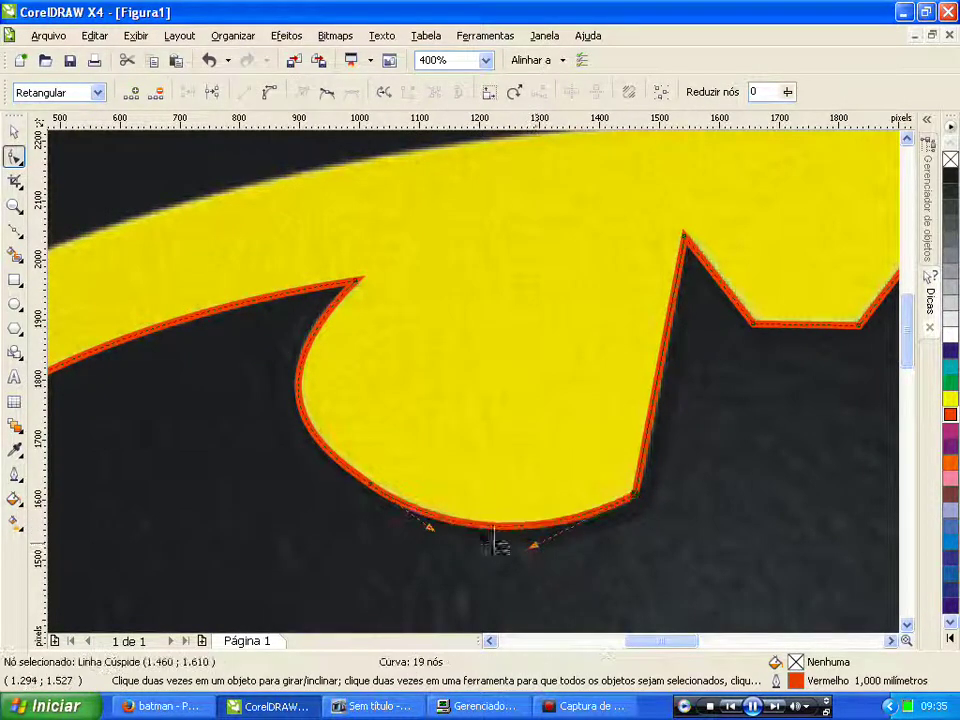
pyautogui.click(371, 489)
pyautogui.moveTo(331, 460); pyautogui.dragTo(326, 452)
pyautogui.moveTo(239, 398); pyautogui.dragTo(244, 400)
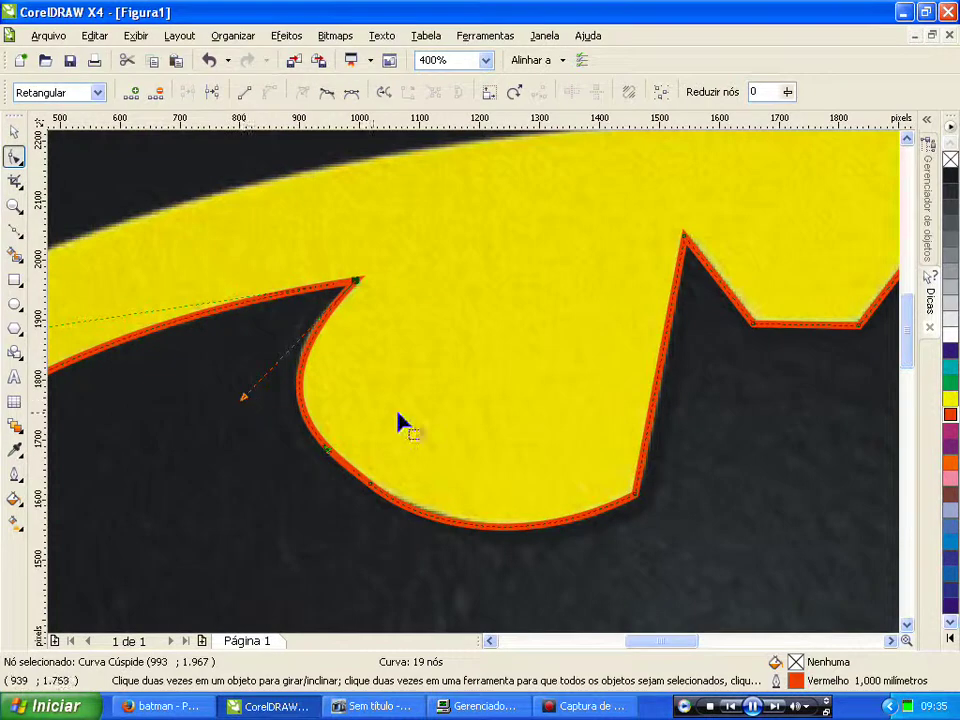
pyautogui.scroll(-3, 467, 381)
pyautogui.scroll(1, 510, 411)
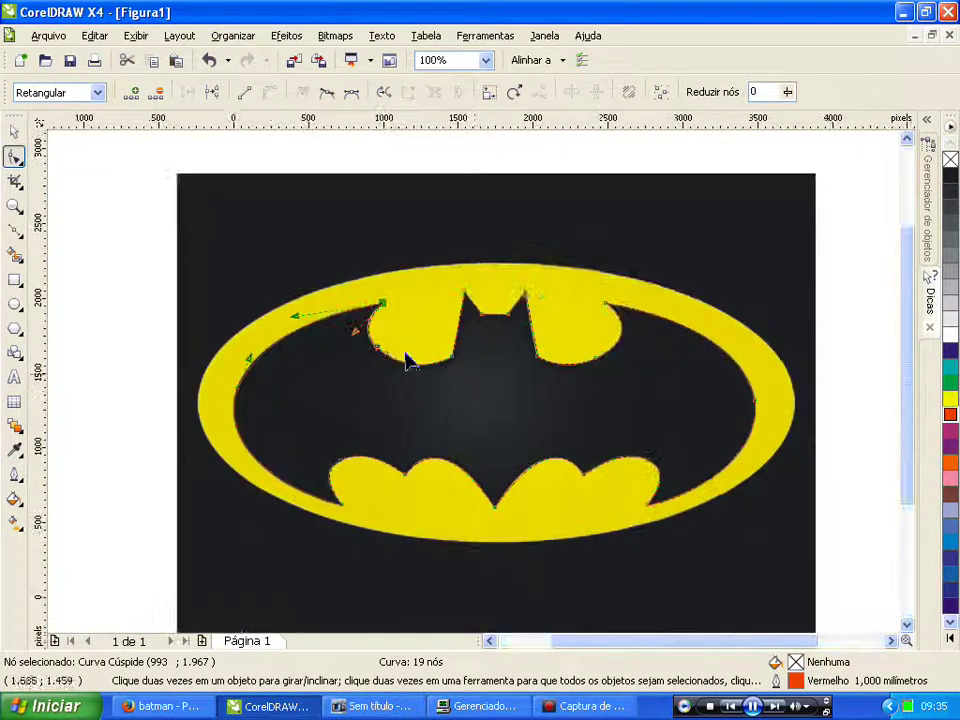
# Step: Select the bat tracing with the Pick tool, fill it solid red, then deselect it
pyautogui.click(14, 132)
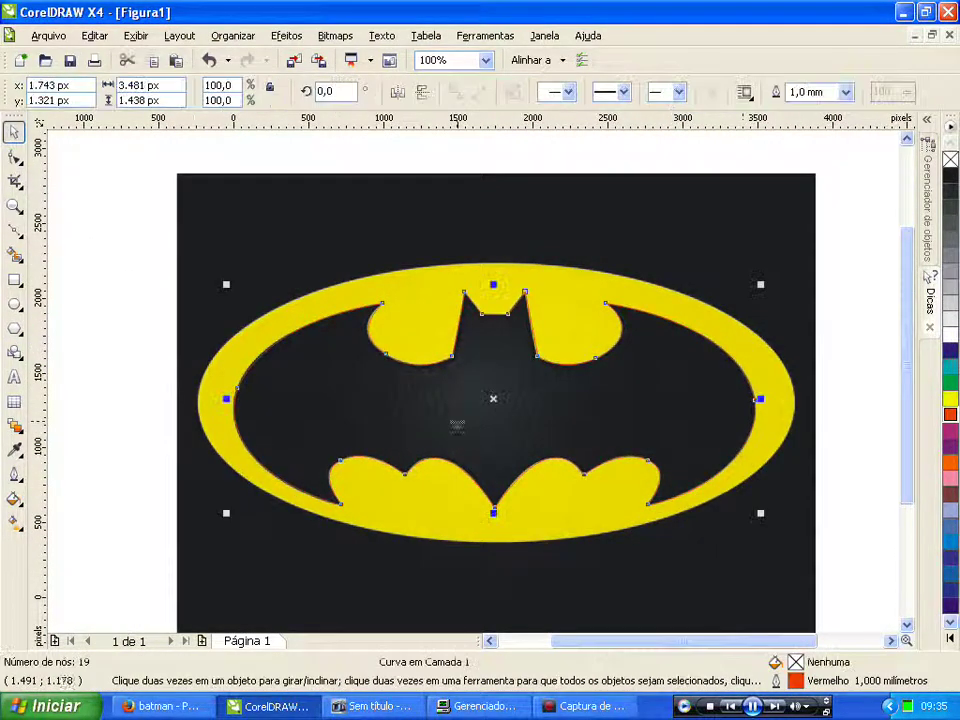
pyautogui.click(951, 420)
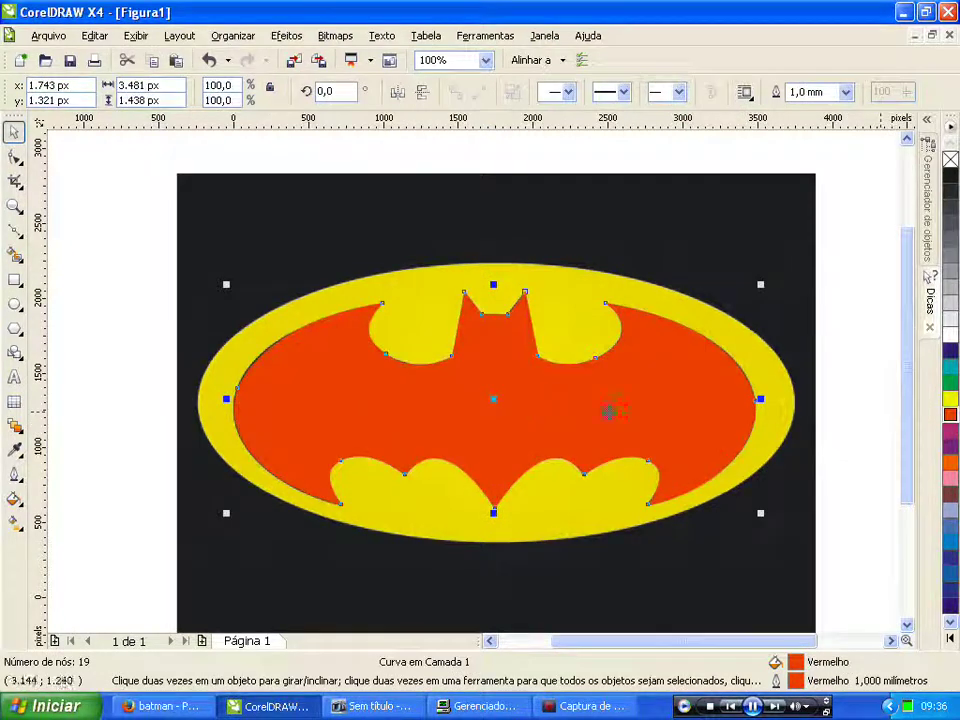
pyautogui.scroll(-1, 623, 402)
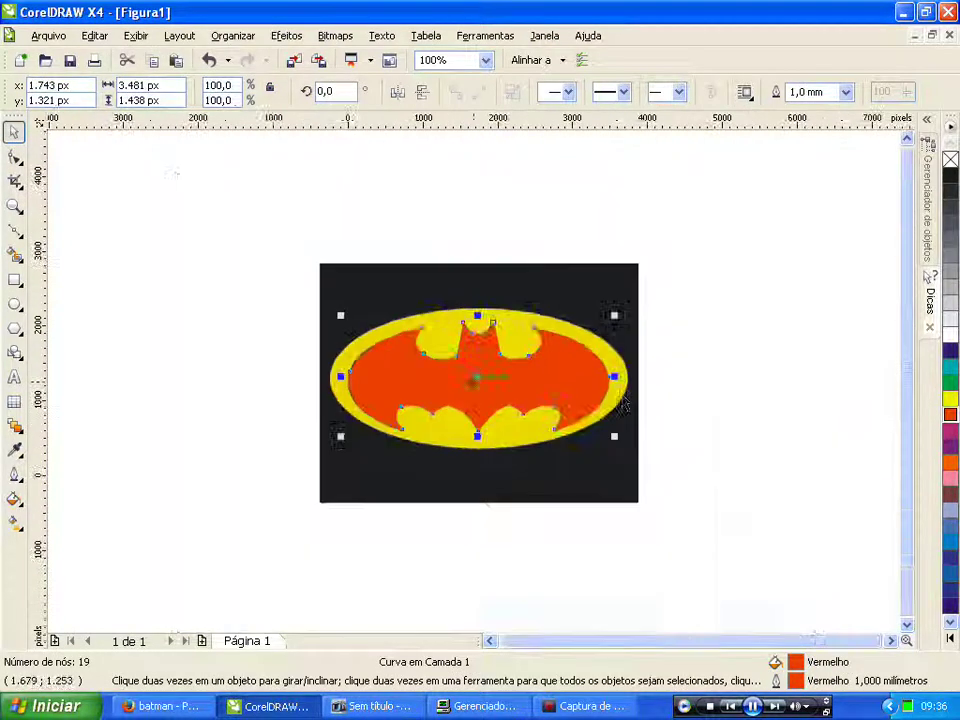
pyautogui.click(183, 389)
pyautogui.click(604, 93)
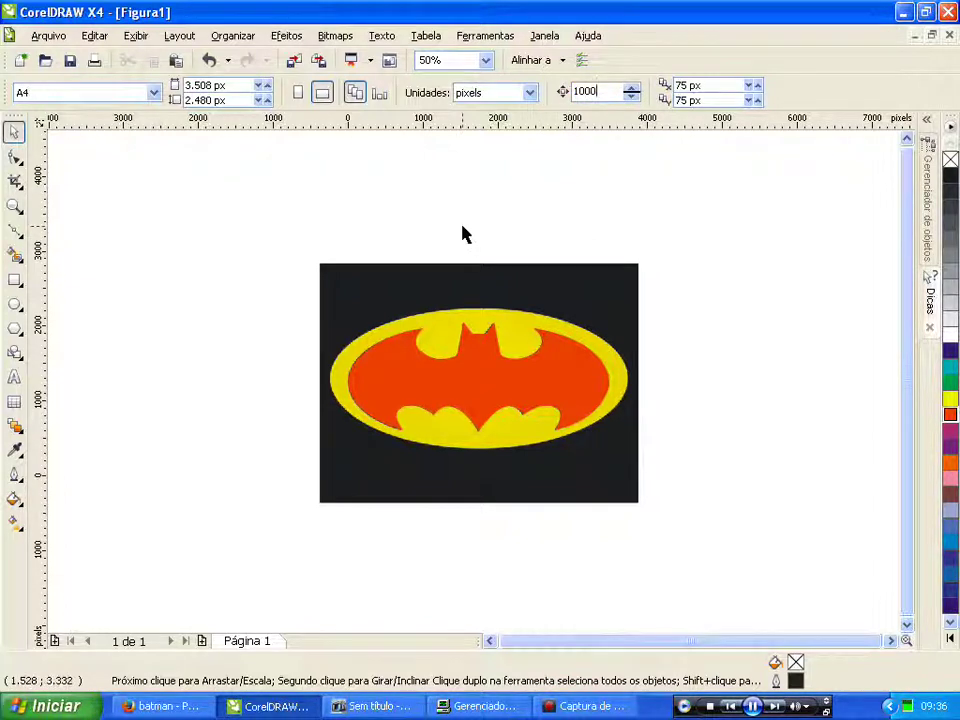
# Step: Nudge the red bat shape right and draw an ellipse over the logo's yellow ring
pyautogui.click(493, 395)
pyautogui.press('Right')
pyautogui.press('Right')
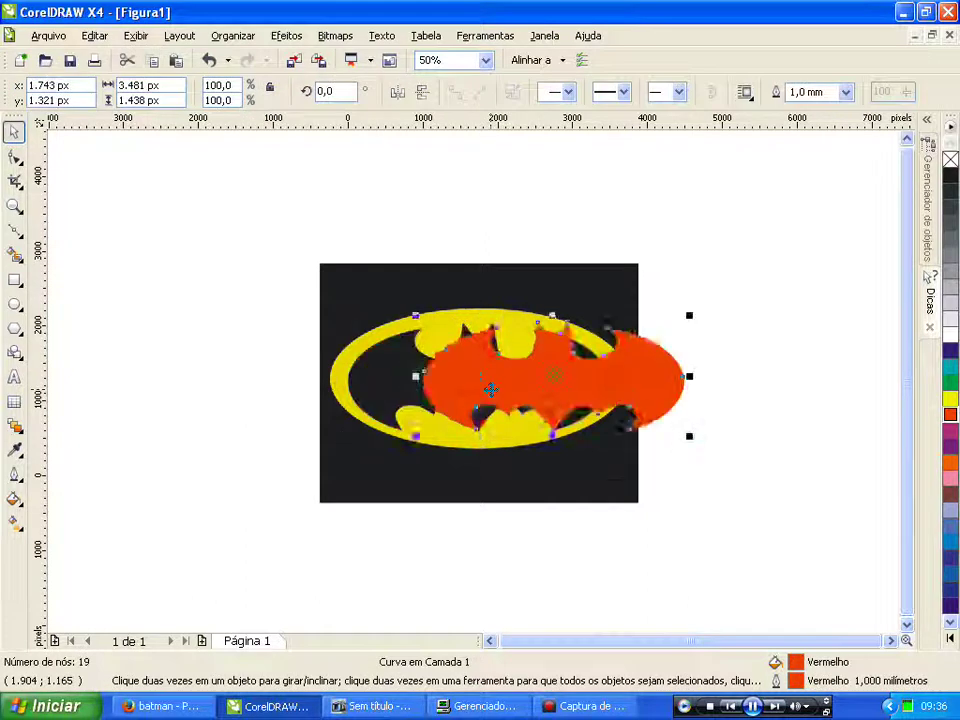
pyautogui.press('Right')
pyautogui.press('Right')
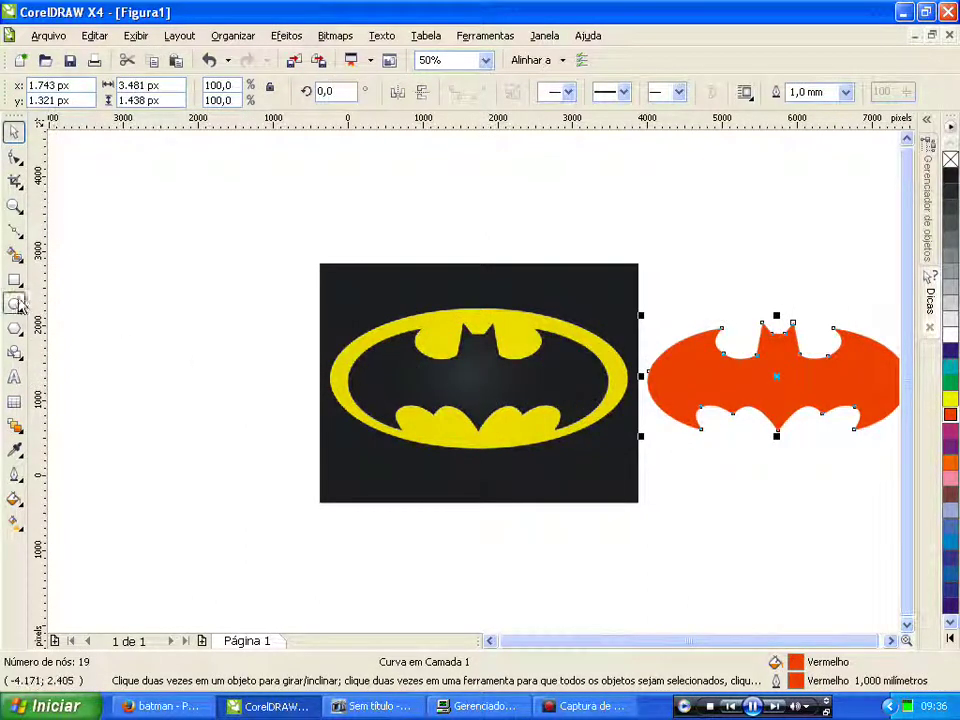
pyautogui.click(14, 303)
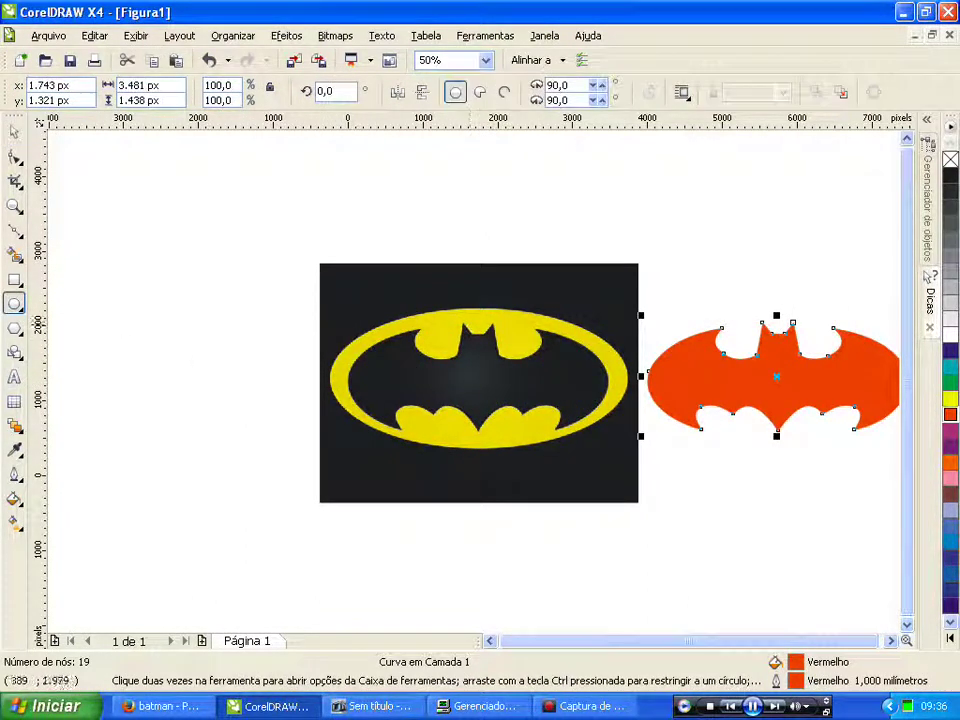
pyautogui.moveTo(342, 306); pyautogui.dragTo(634, 456)
pyautogui.scroll(1, 472, 383)
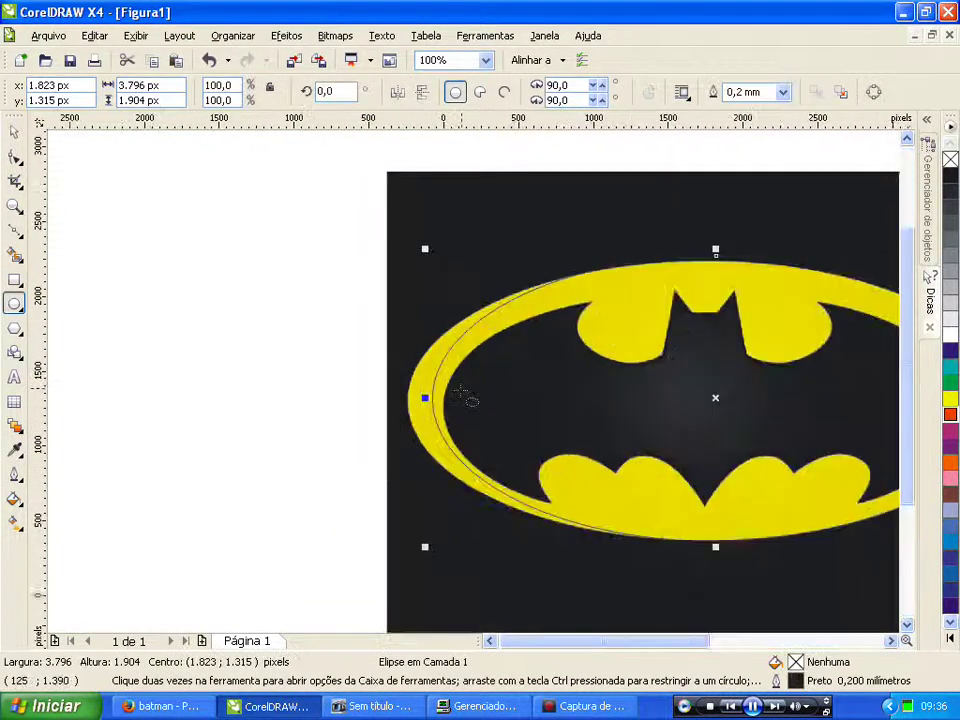
pyautogui.scroll(1, 429, 375)
pyautogui.moveTo(431, 375); pyautogui.dragTo(381, 377)
pyautogui.scroll(-2, 470, 378)
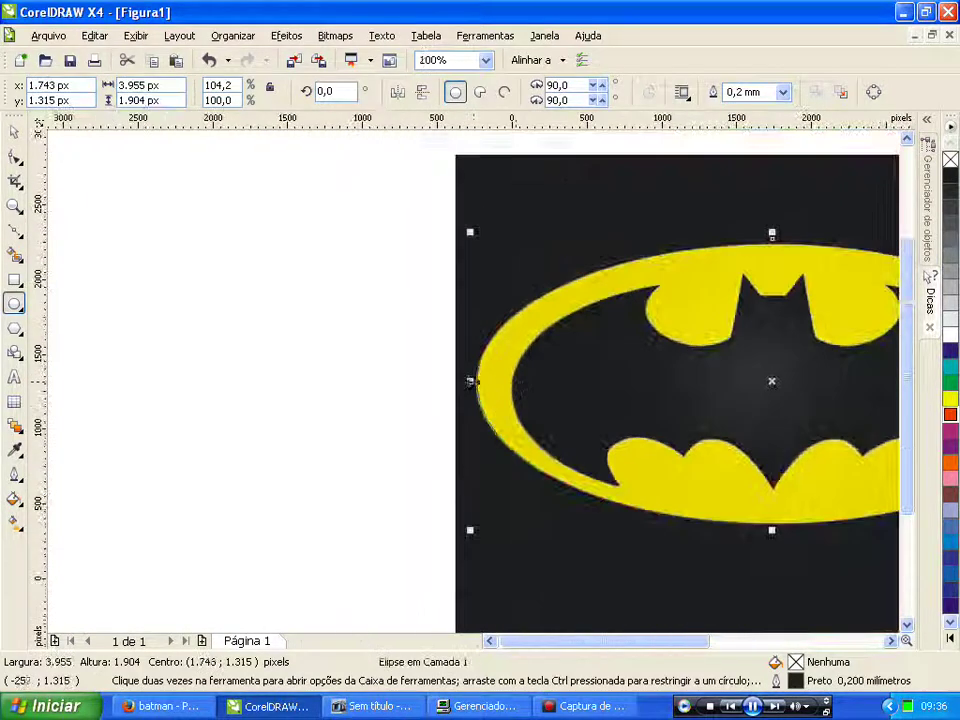
pyautogui.scroll(-1, 620, 456)
pyautogui.scroll(3, 470, 382)
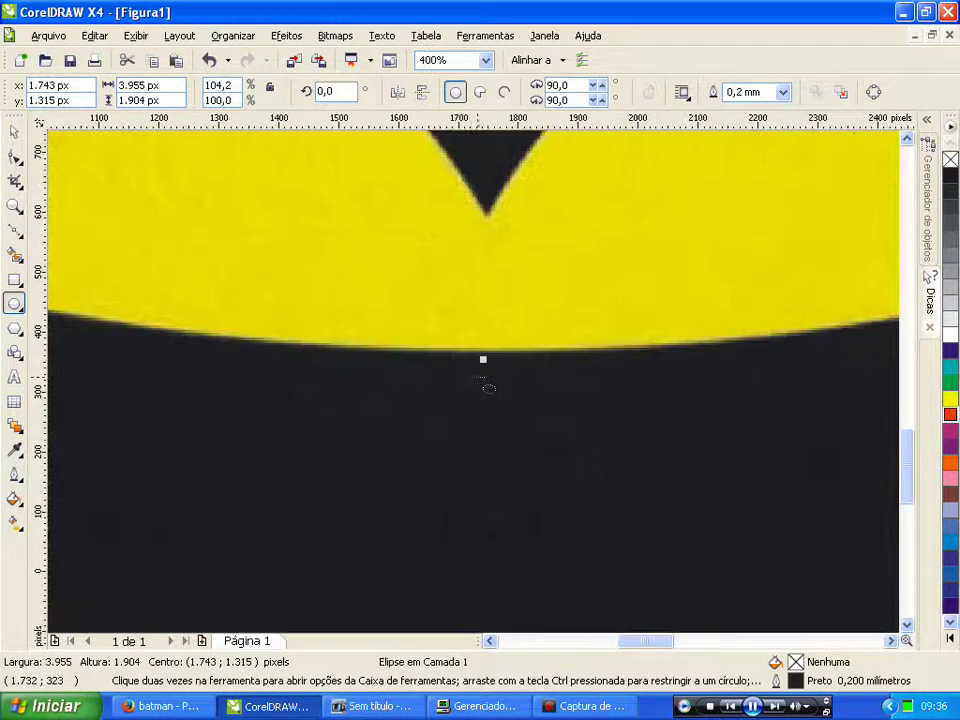
# Step: Give the ellipse a 1.5 mm red outline
pyautogui.click(783, 92)
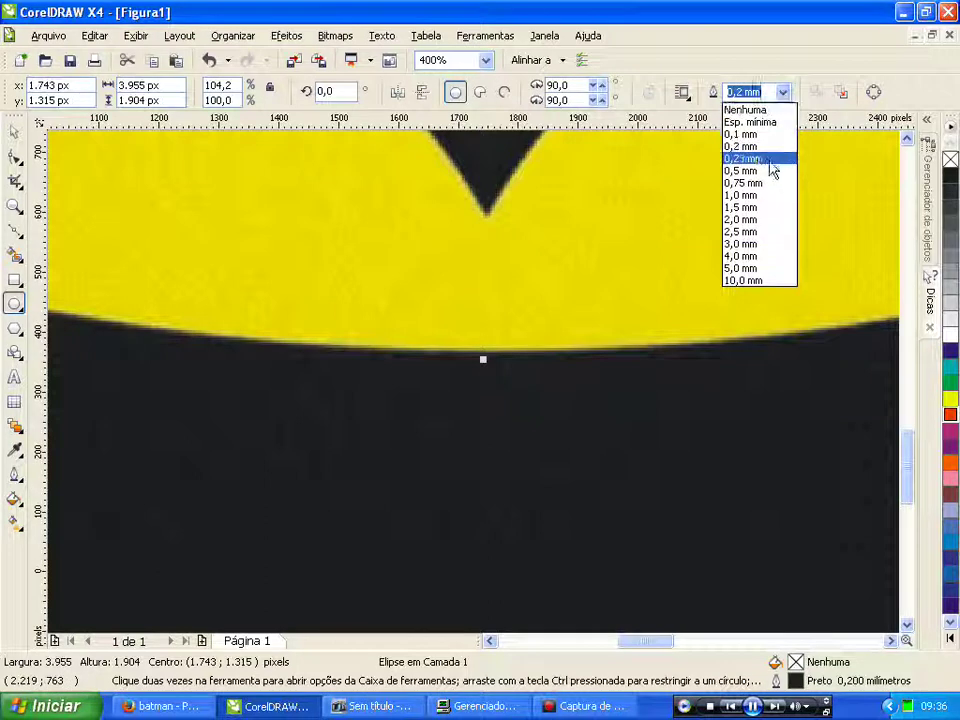
pyautogui.click(748, 206)
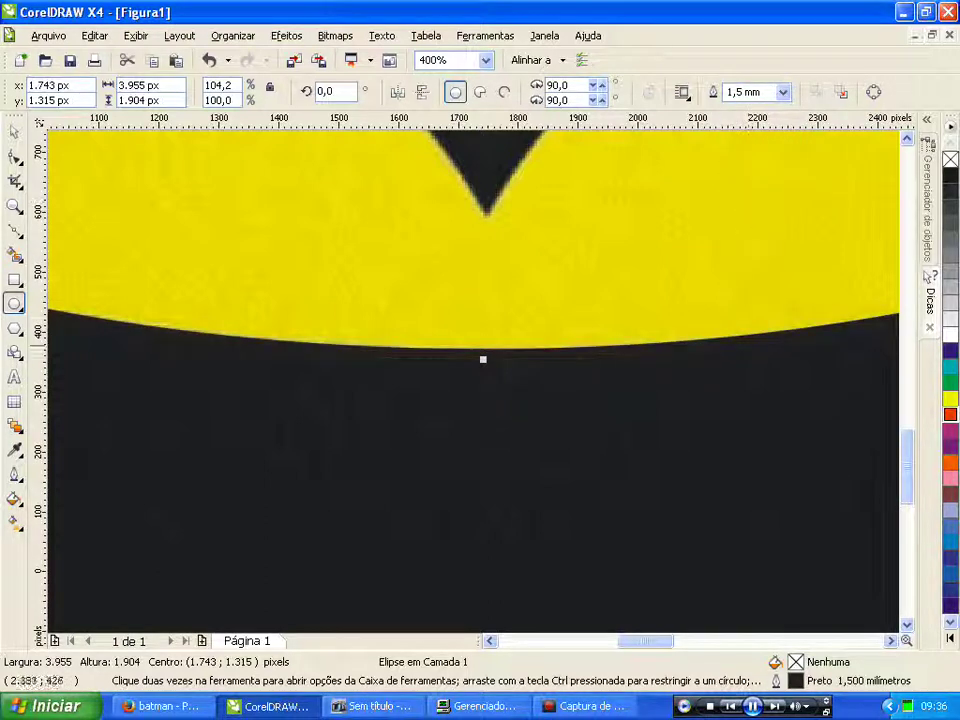
pyautogui.rightClick(949, 415)
pyautogui.scroll(-3, 471, 381)
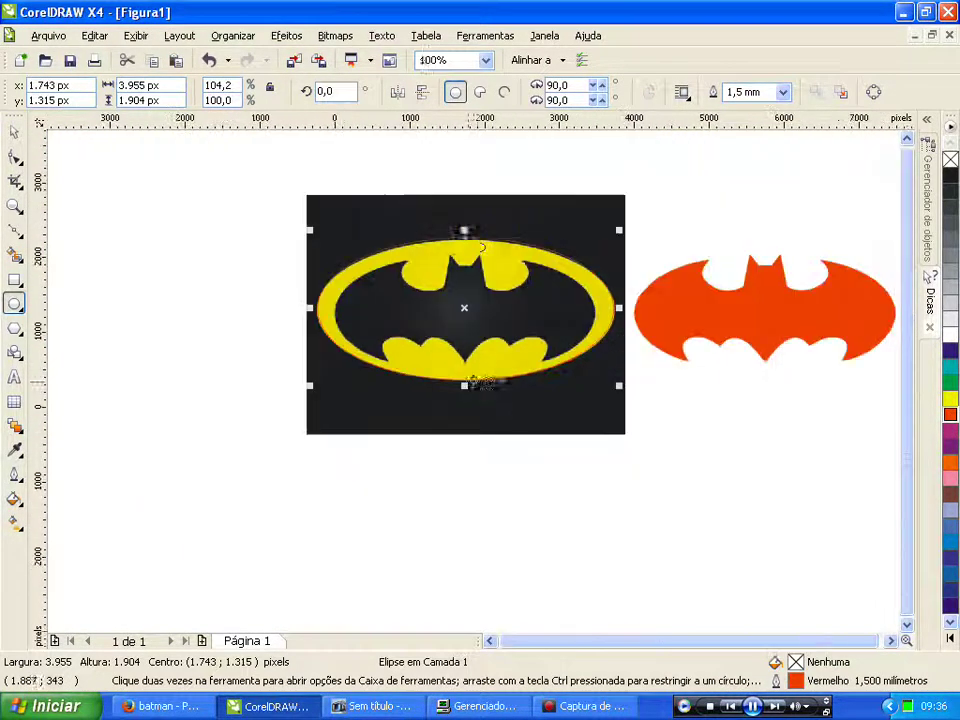
pyautogui.scroll(3, 464, 236)
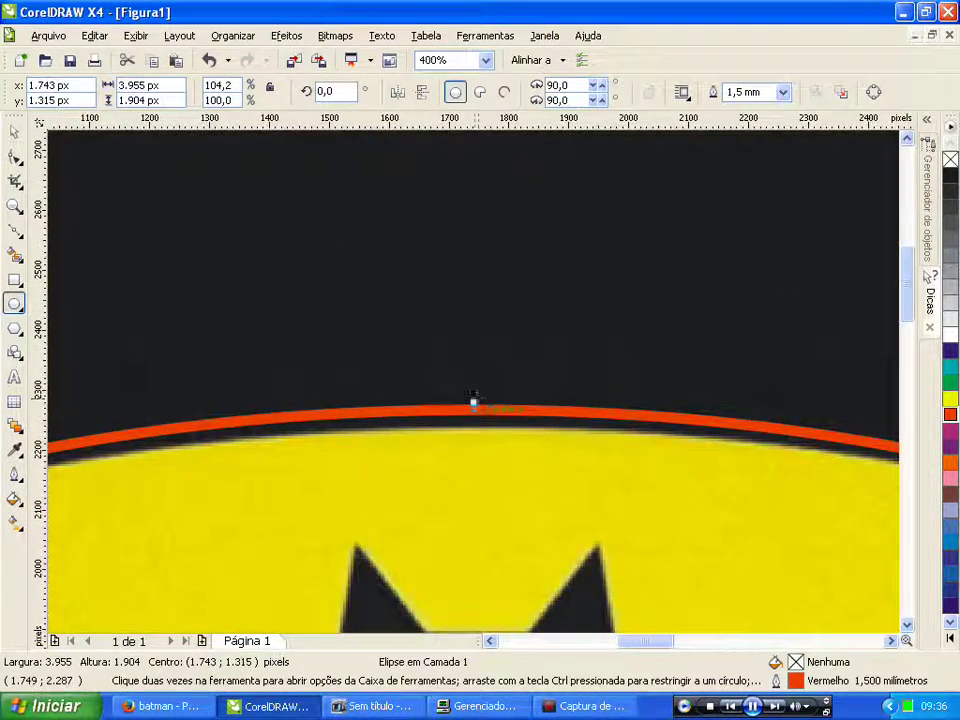
# Step: Drag the ellipse's top and right edges so it traces the ring's outer rim
pyautogui.moveTo(474, 400); pyautogui.dragTo(474, 418)
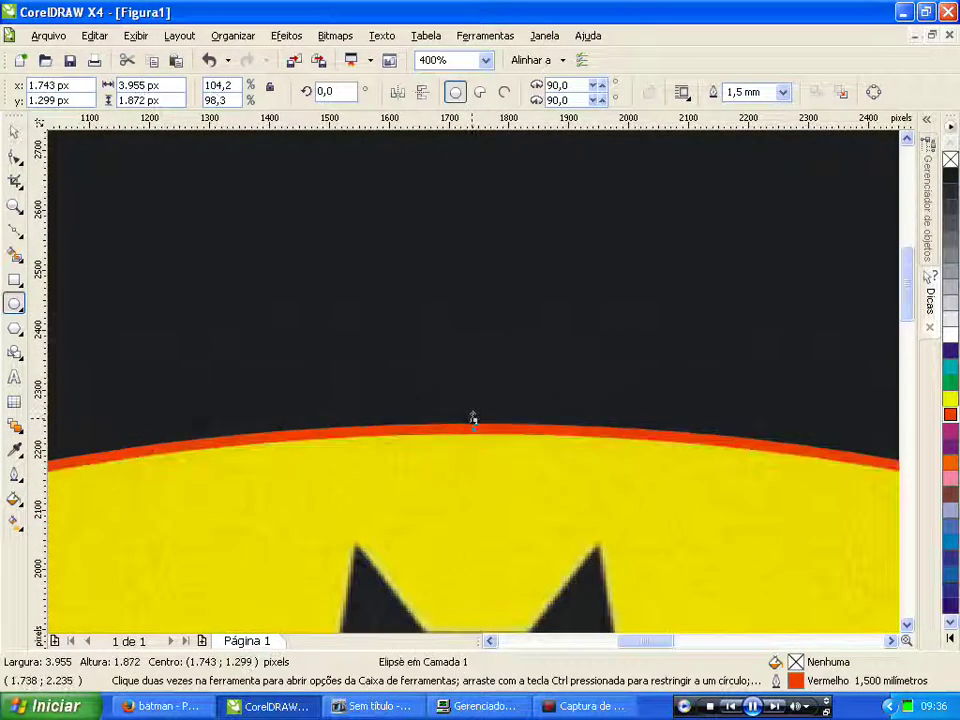
pyautogui.scroll(-3, 474, 400)
pyautogui.scroll(-3, 476, 383)
pyautogui.scroll(1, 486, 382)
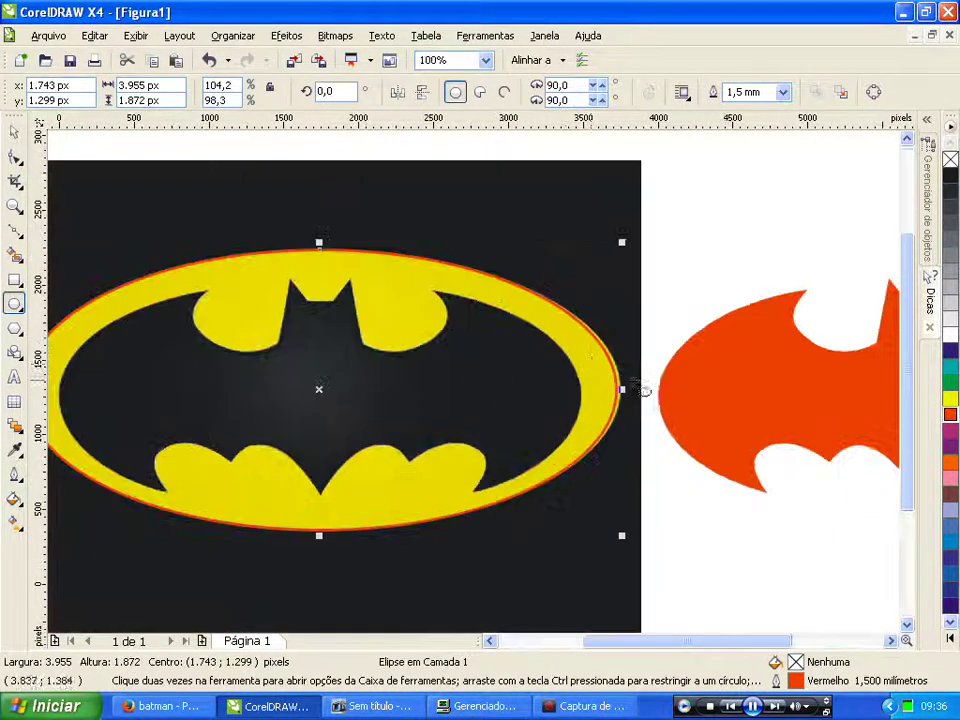
pyautogui.scroll(1, 604, 376)
pyautogui.moveTo(444, 401); pyautogui.dragTo(489, 361)
pyautogui.scroll(2, 446, 403)
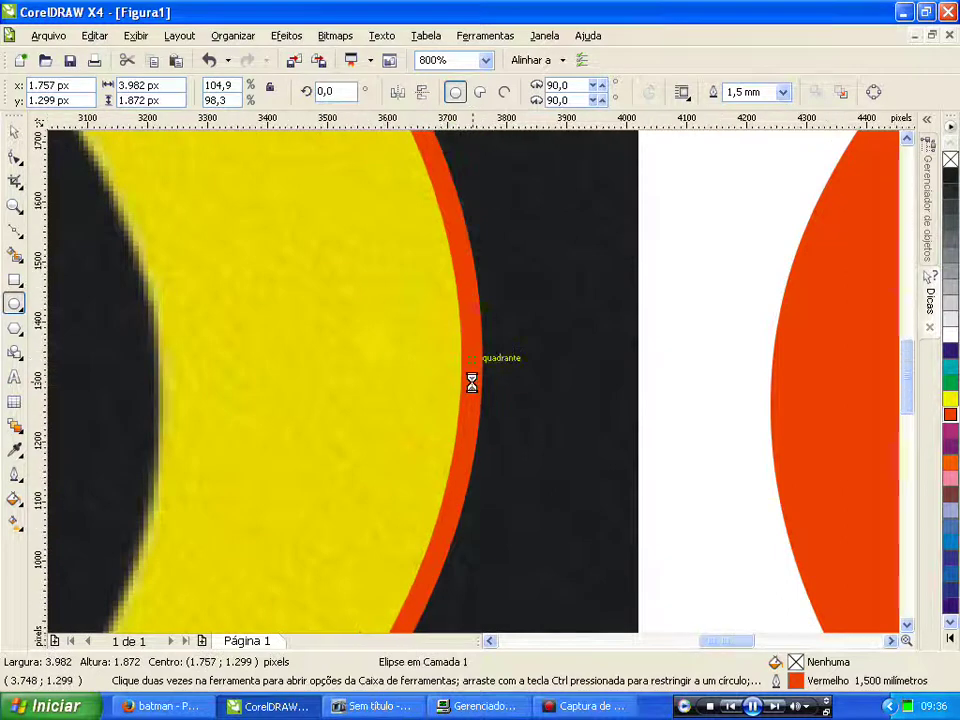
pyautogui.scroll(-3, 489, 361)
pyautogui.scroll(-1, 489, 381)
pyautogui.scroll(3, 480, 378)
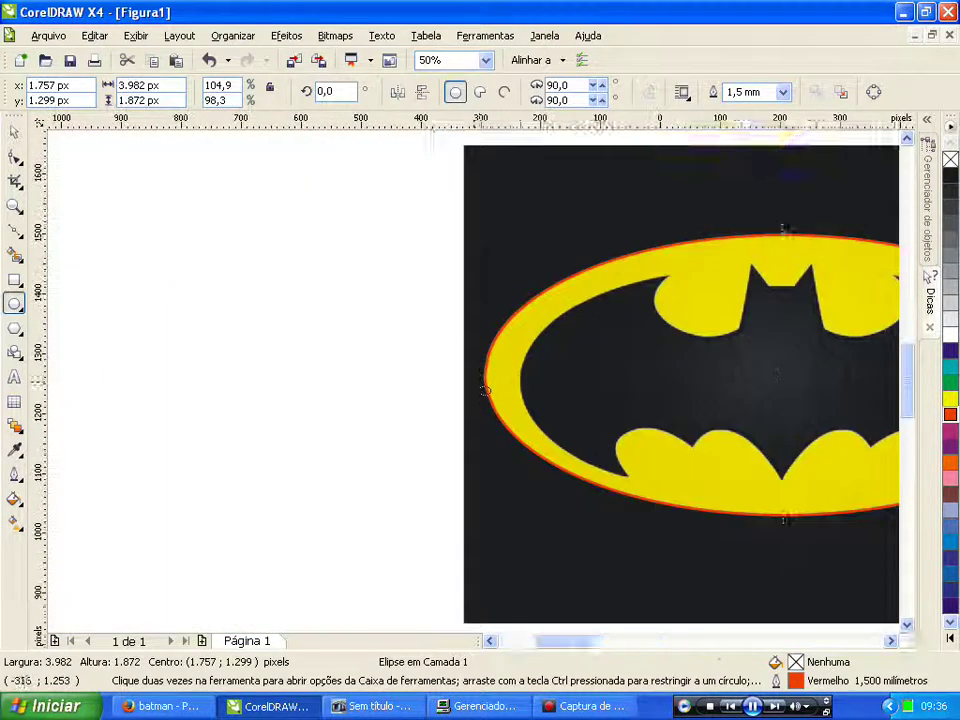
pyautogui.scroll(-4, 488, 377)
pyautogui.scroll(1, 476, 380)
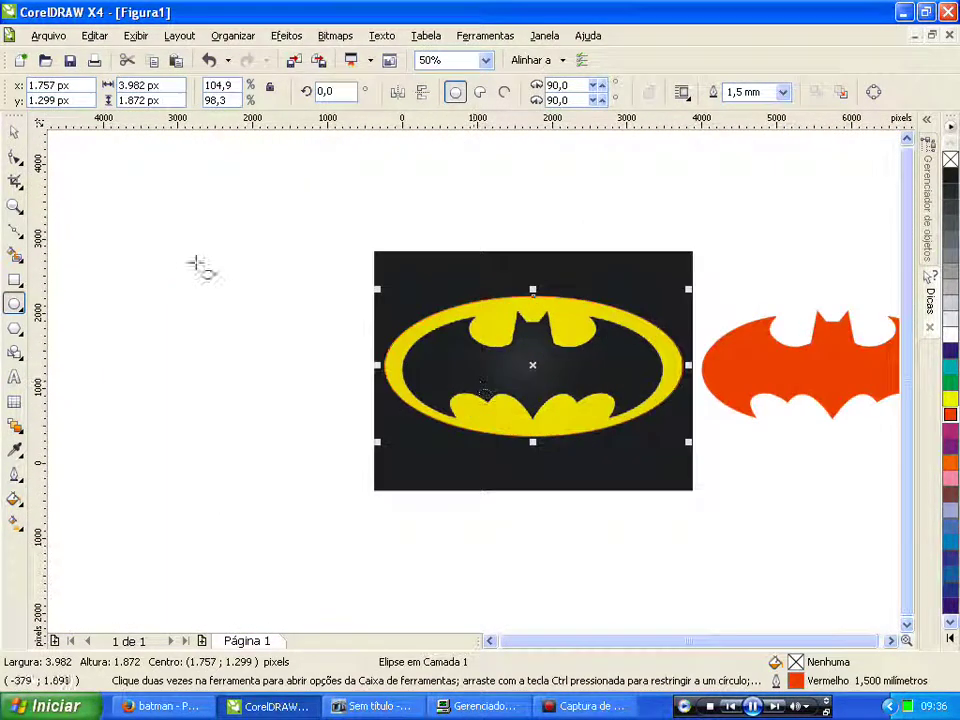
pyautogui.click(15, 132)
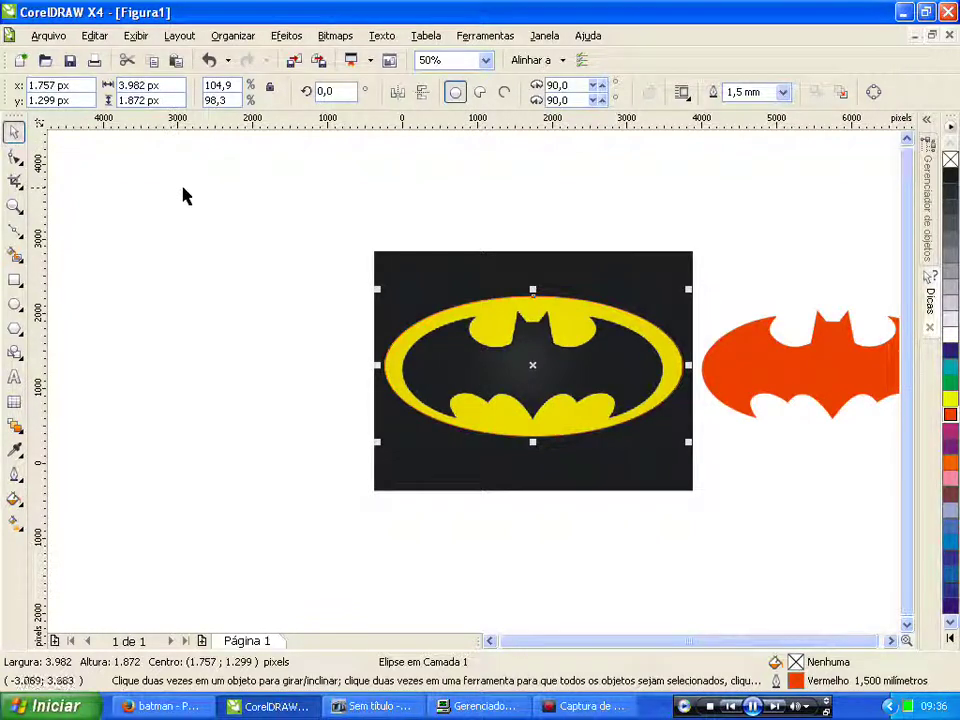
# Step: Unlock the Batman photo with Desbloquear objeto and delete it
pyautogui.click(411, 257)
pyautogui.rightClick(410, 255)
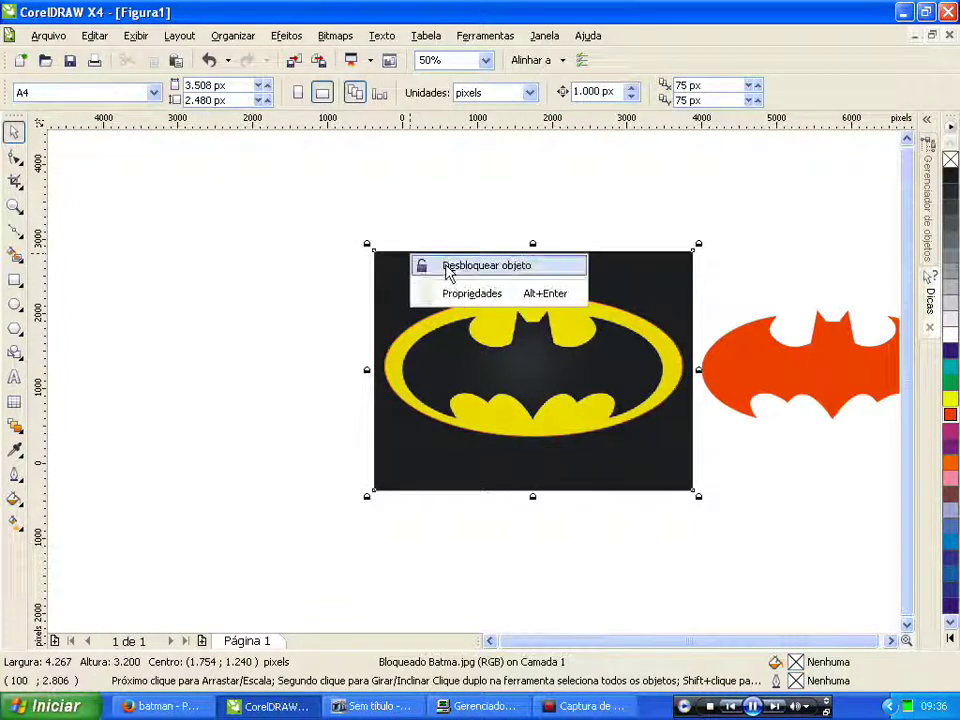
pyautogui.click(449, 269)
pyautogui.click(264, 251)
pyautogui.click(427, 255)
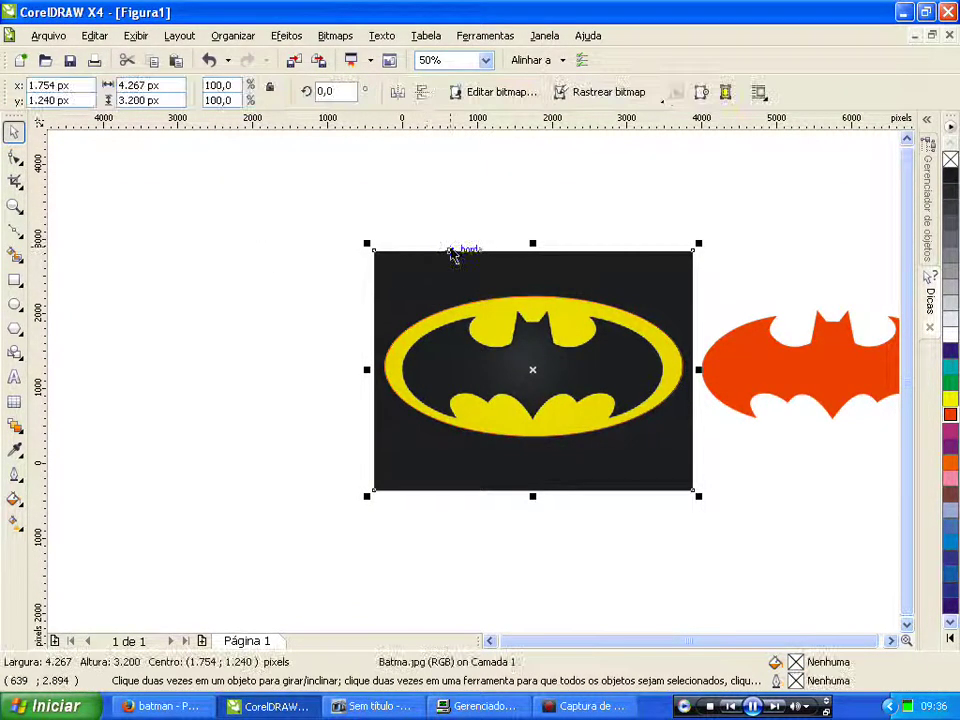
pyautogui.press('Delete')
# Step: Nudge the red ellipse slightly downward
pyautogui.click(505, 334)
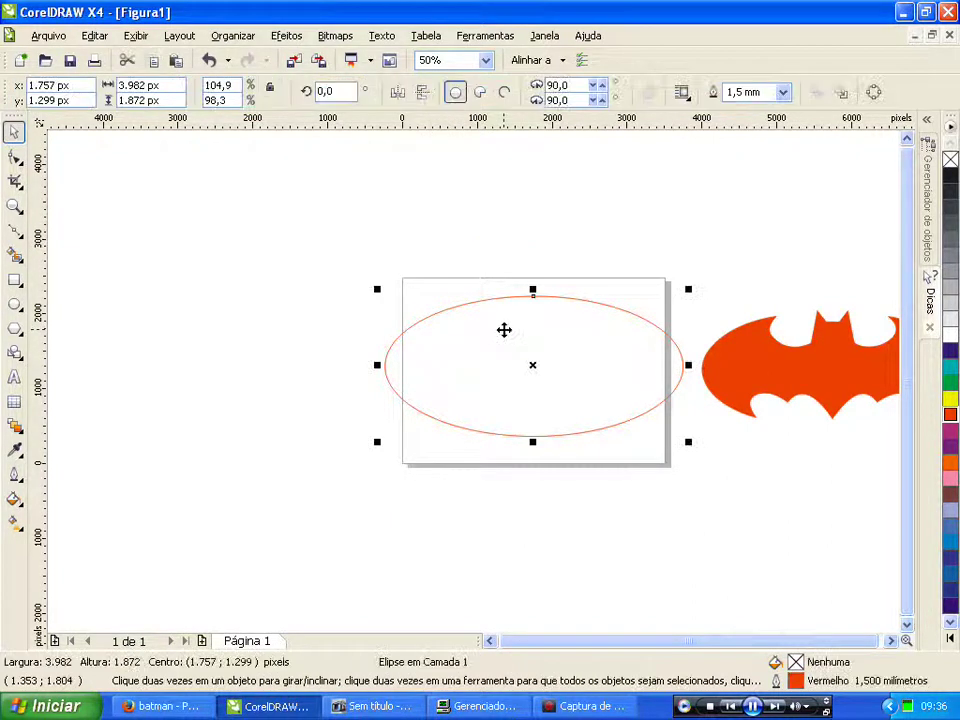
pyautogui.moveTo(508, 330); pyautogui.dragTo(509, 331)
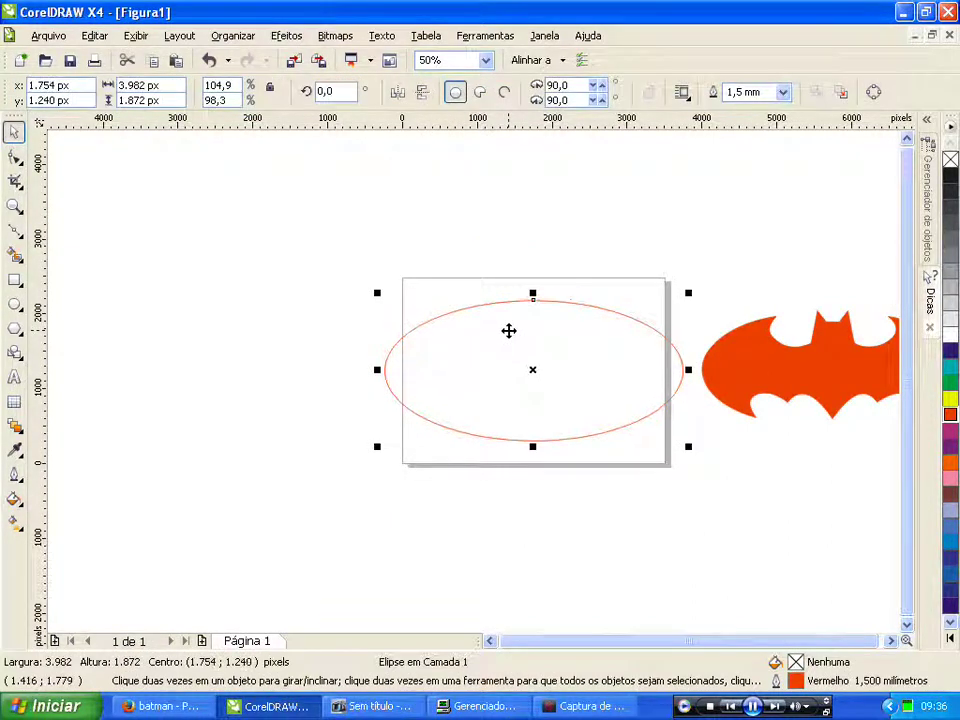
pyautogui.click(761, 375)
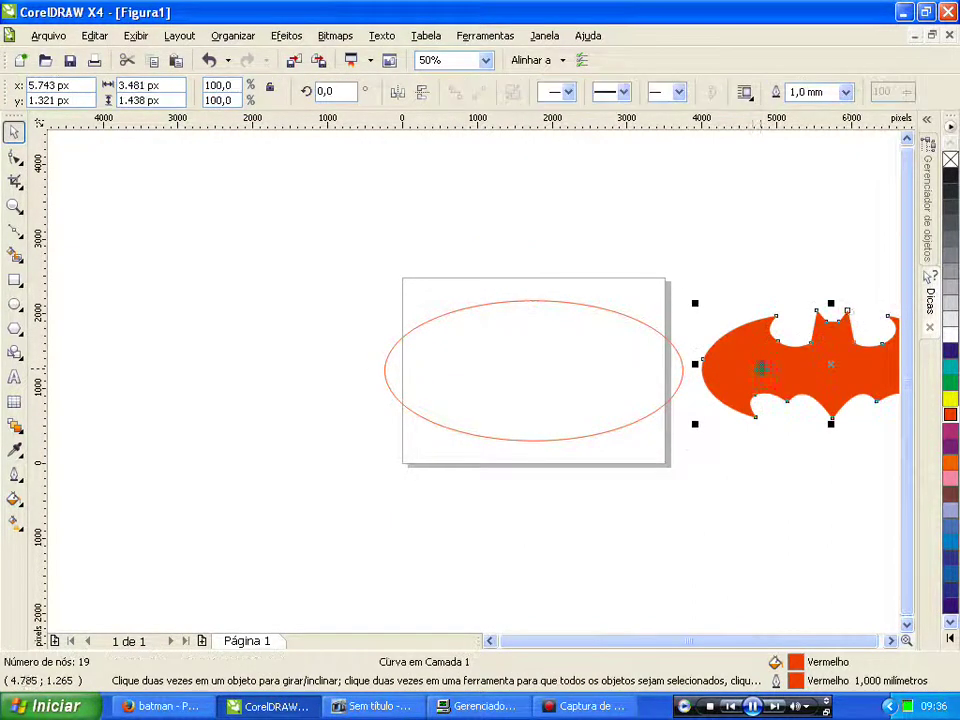
# Step: Fill and outline the bat shape black, fill the ellipse yellow, and centre the bat on it
pyautogui.click(950, 175)
pyautogui.rightClick(950, 176)
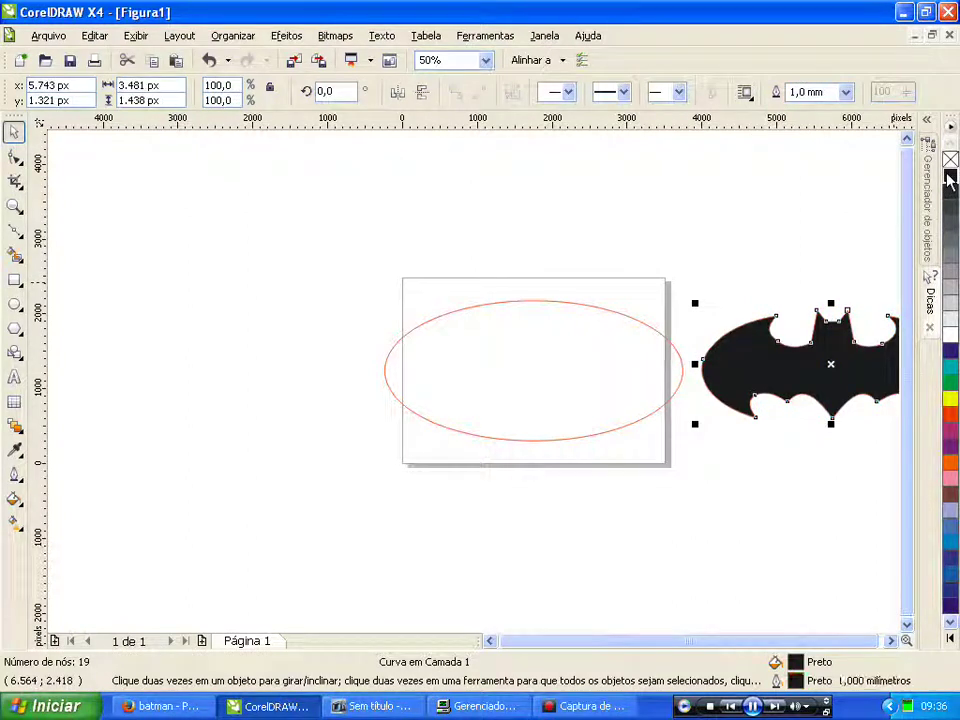
pyautogui.click(560, 346)
pyautogui.click(950, 403)
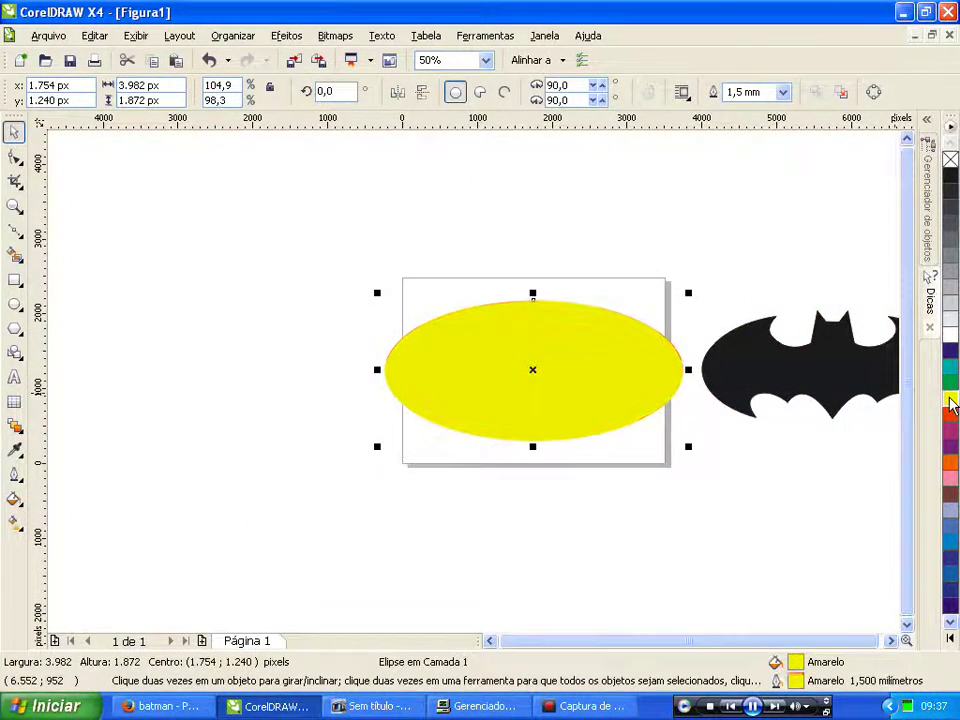
pyautogui.click(804, 354)
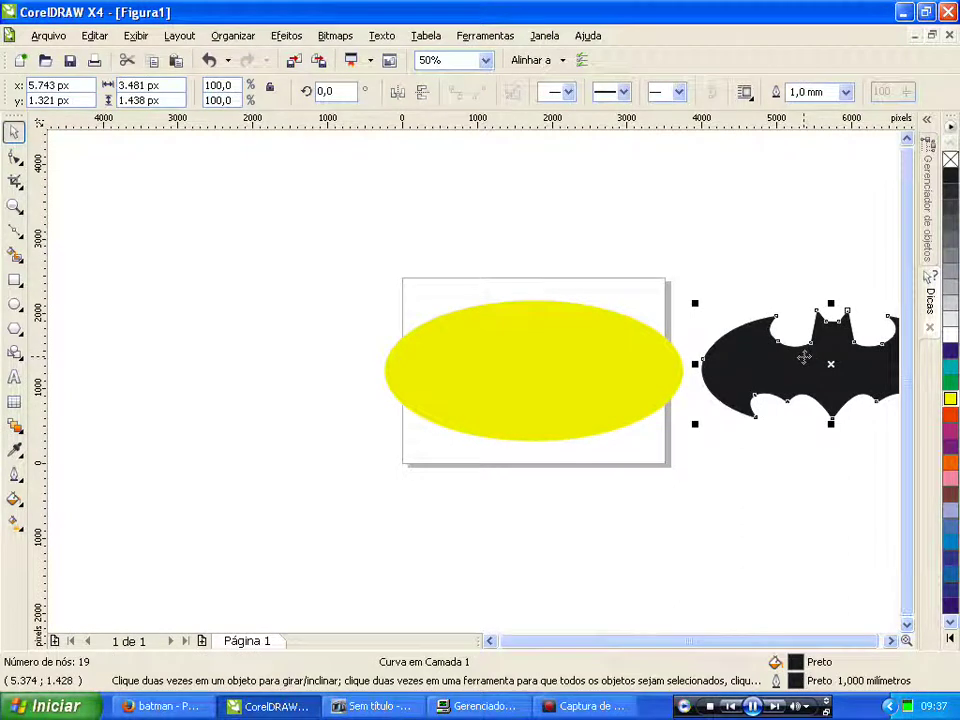
pyautogui.press('p')
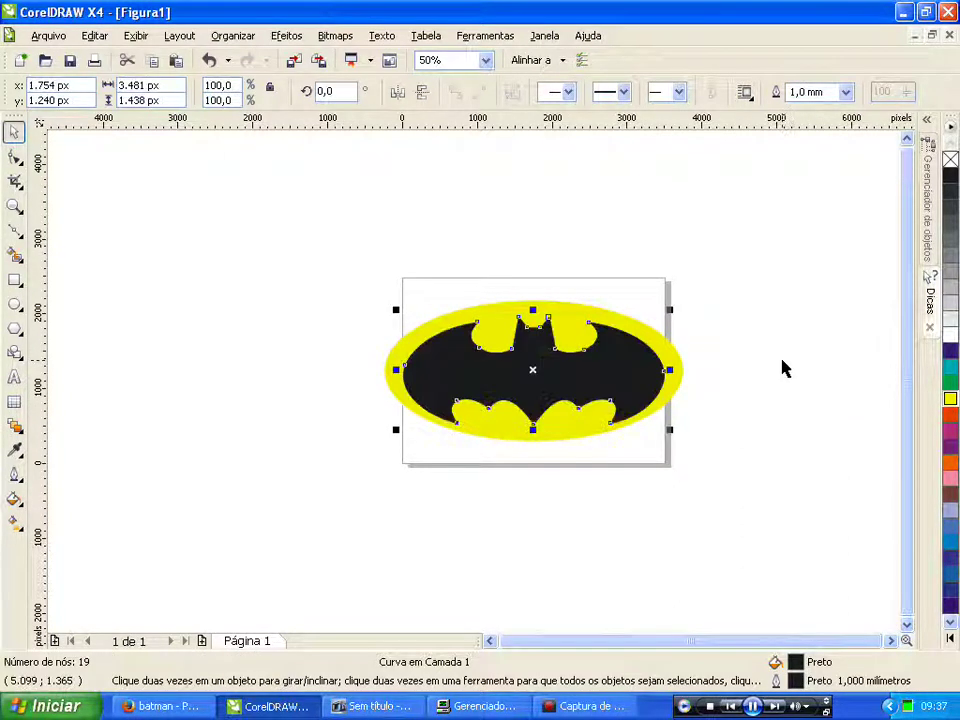
pyautogui.click(756, 403)
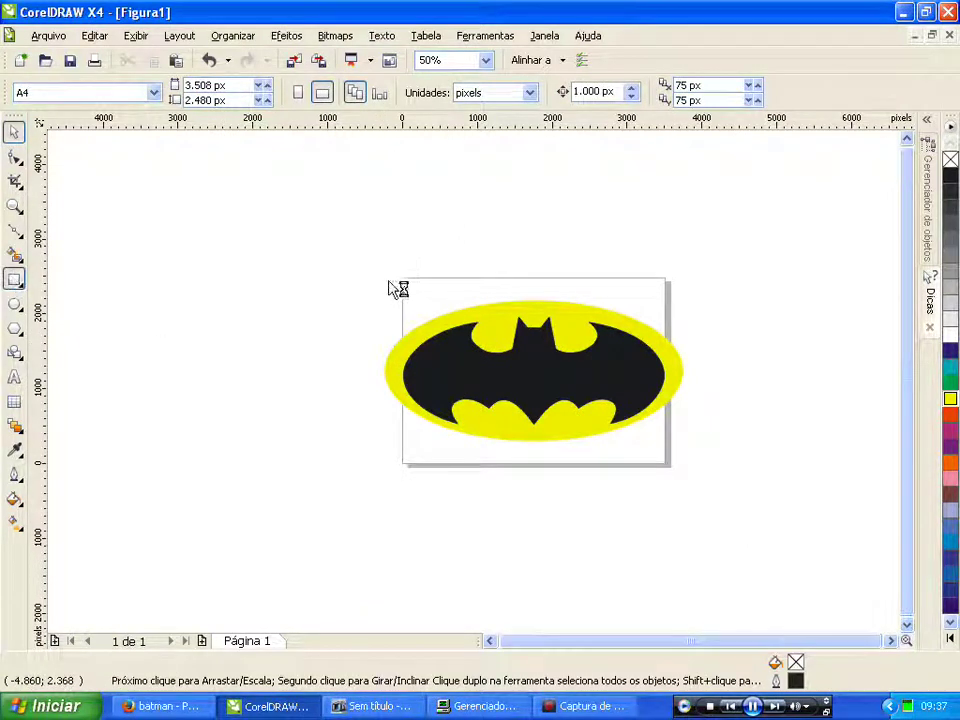
# Step: Draw a black rectangle around the logo, send it to the back, and stretch it rightward
pyautogui.moveTo(348, 229); pyautogui.dragTo(733, 499)
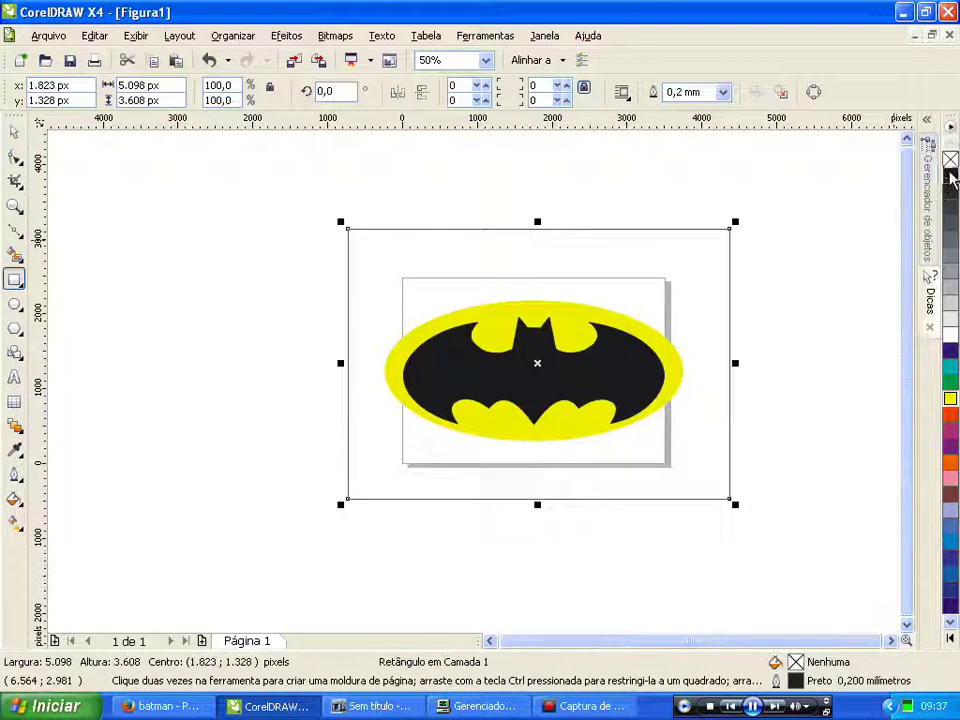
pyautogui.click(951, 176)
pyautogui.hotkey('shift', 'pagedown')
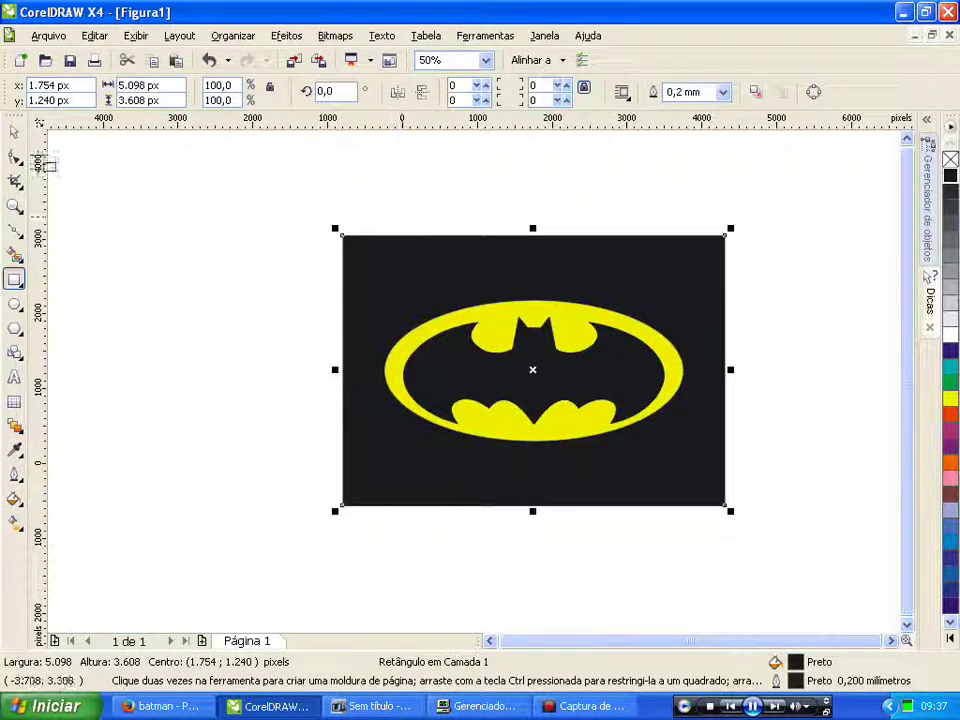
pyautogui.click(17, 133)
pyautogui.click(90, 268)
pyautogui.scroll(-1, 493, 390)
pyautogui.scroll(1, 493, 390)
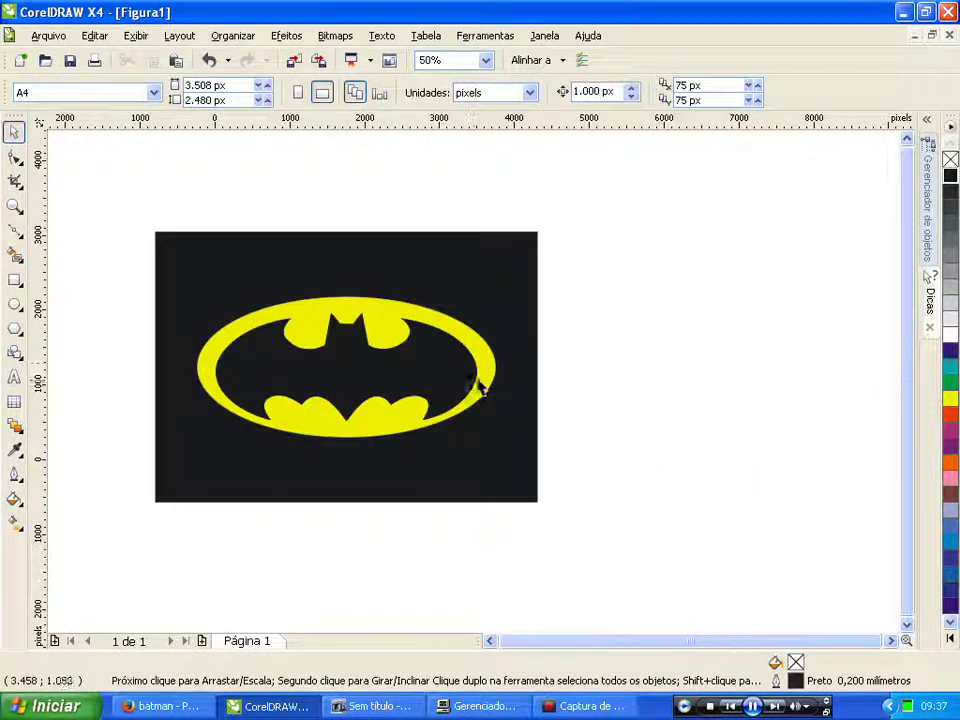
pyautogui.click(528, 370)
pyautogui.moveTo(538, 367); pyautogui.dragTo(801, 360)
pyautogui.scroll(-1, 470, 380)
pyautogui.scroll(1, 470, 380)
# Step: Give the ellipse a custom linear fountain fill blending from yellow to orange
pyautogui.click(416, 229)
pyautogui.click(413, 315)
pyautogui.scroll(1, 475, 390)
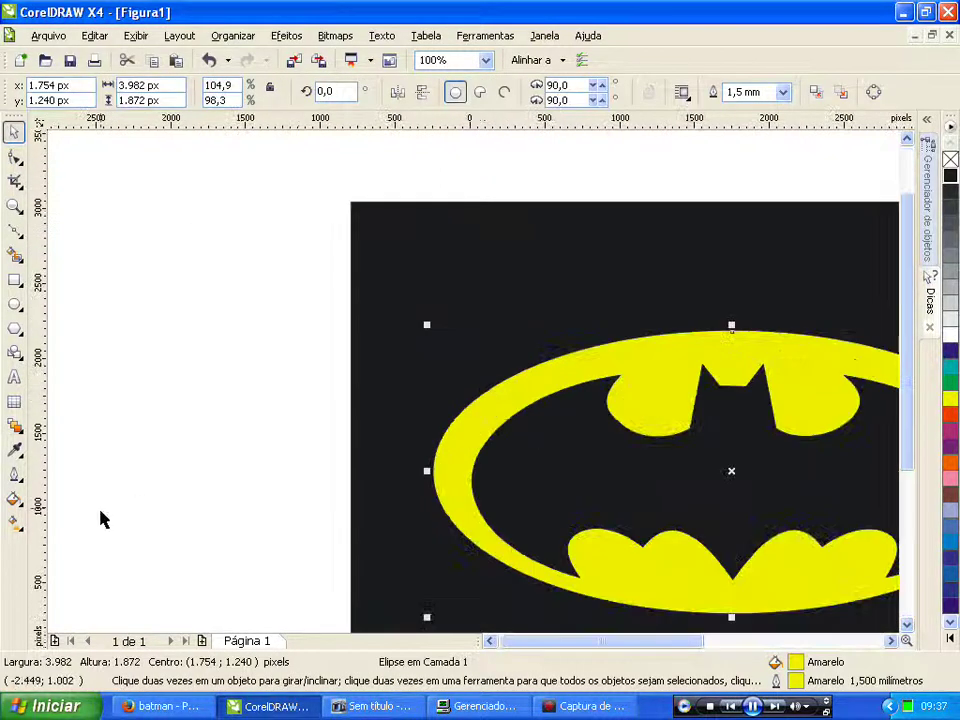
pyautogui.click(14, 498)
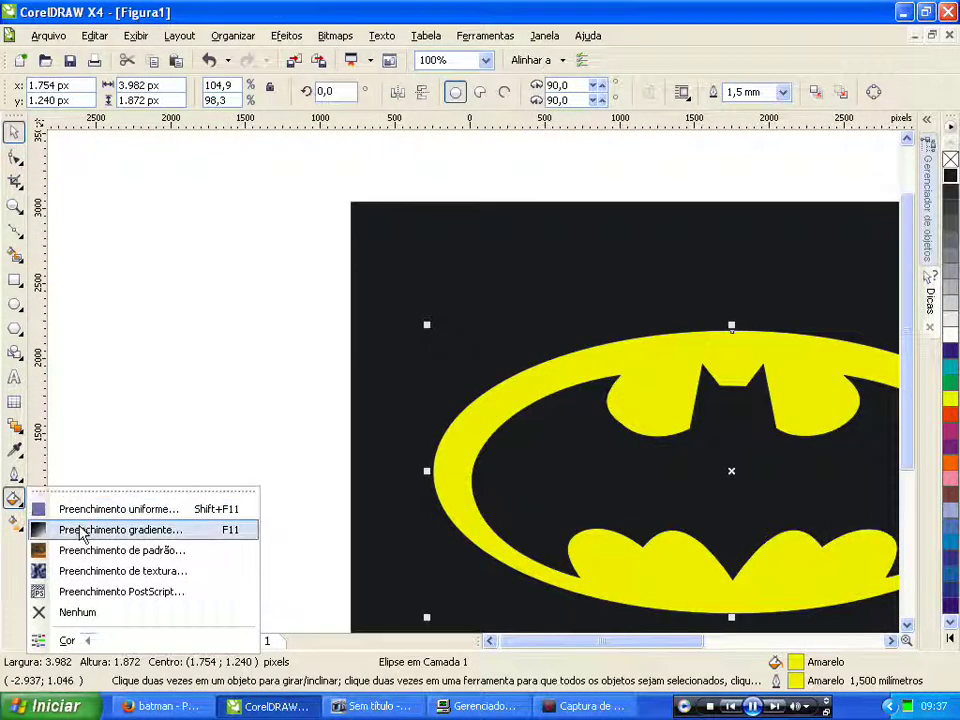
pyautogui.click(68, 529)
pyautogui.click(401, 339)
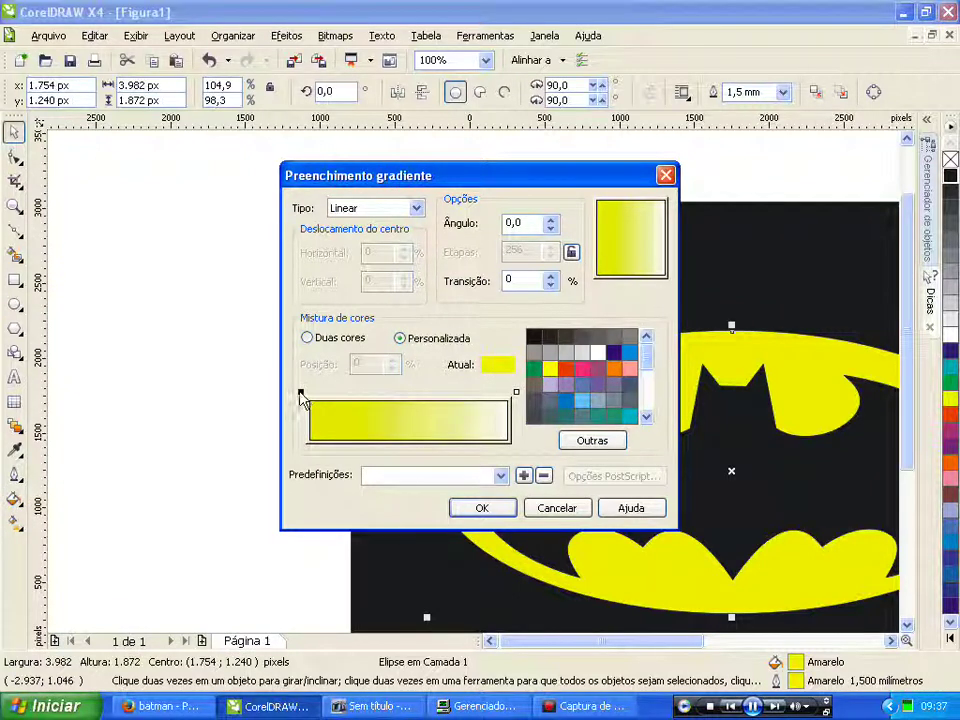
pyautogui.click(515, 393)
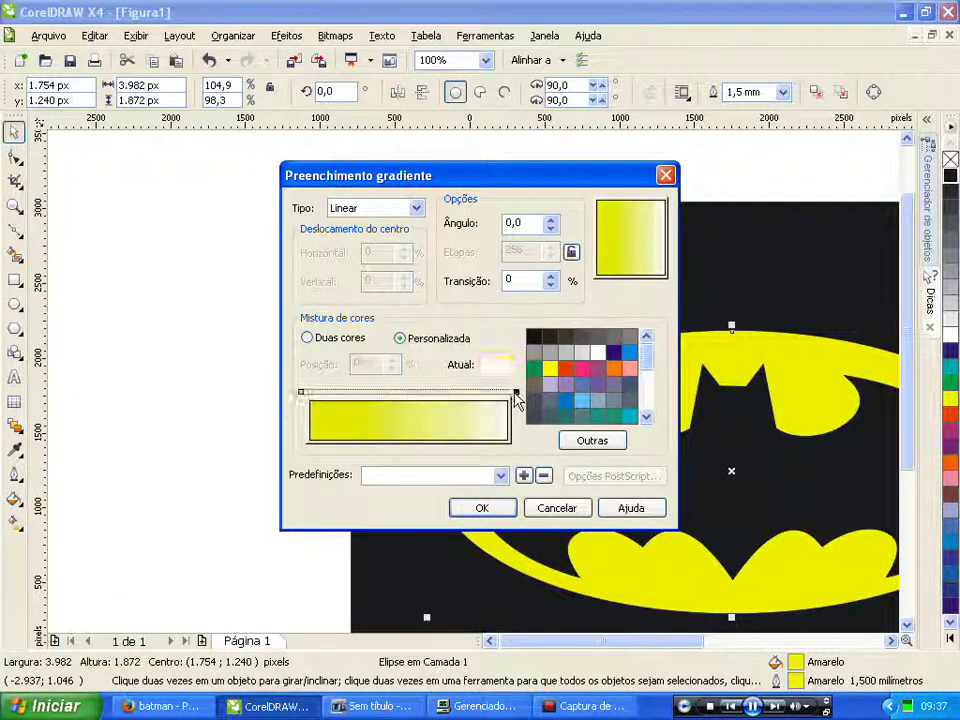
pyautogui.click(549, 371)
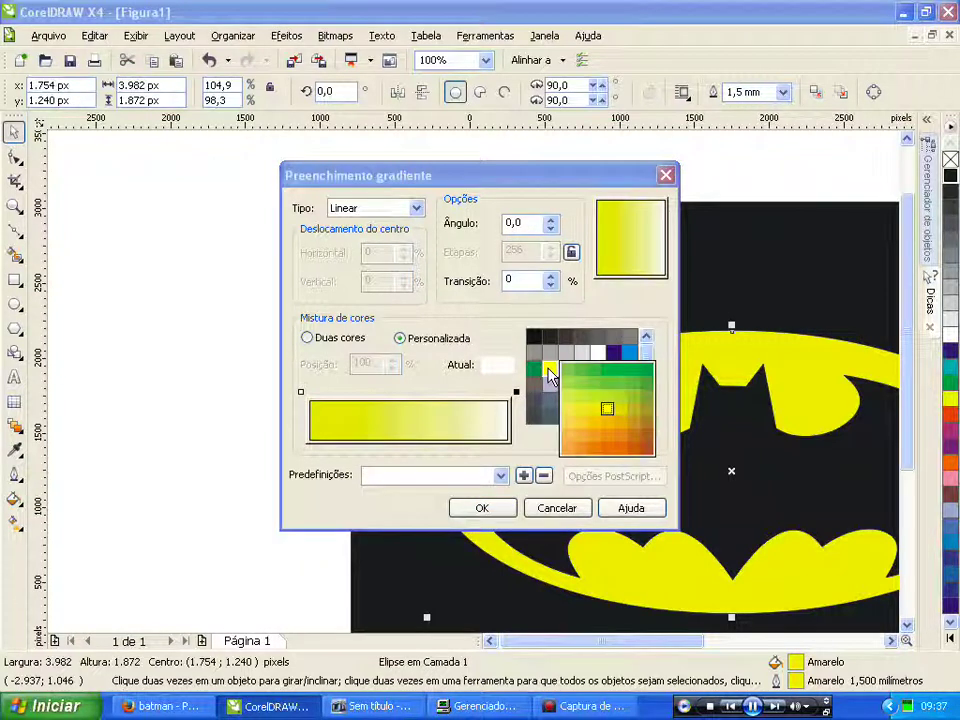
pyautogui.click(612, 429)
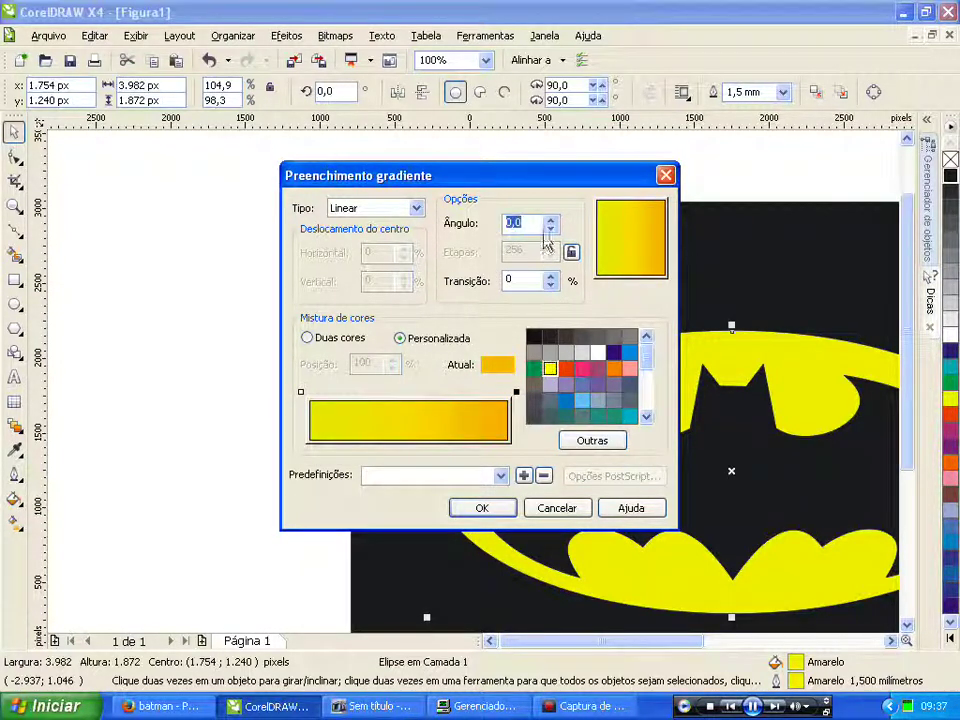
pyautogui.click(481, 510)
pyautogui.scroll(-1, 474, 381)
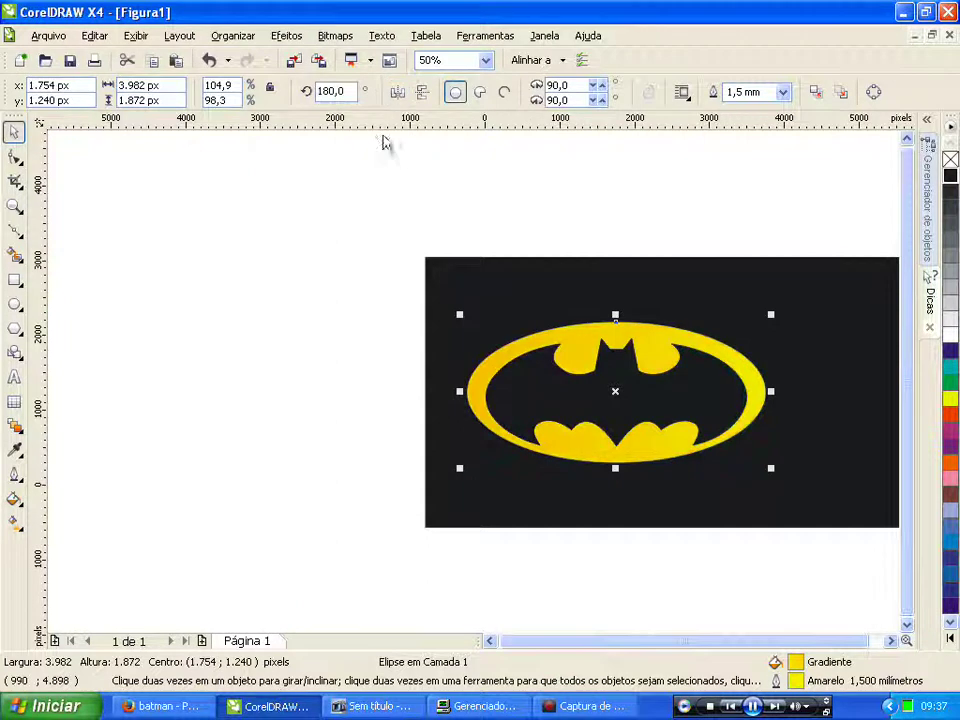
pyautogui.click(284, 313)
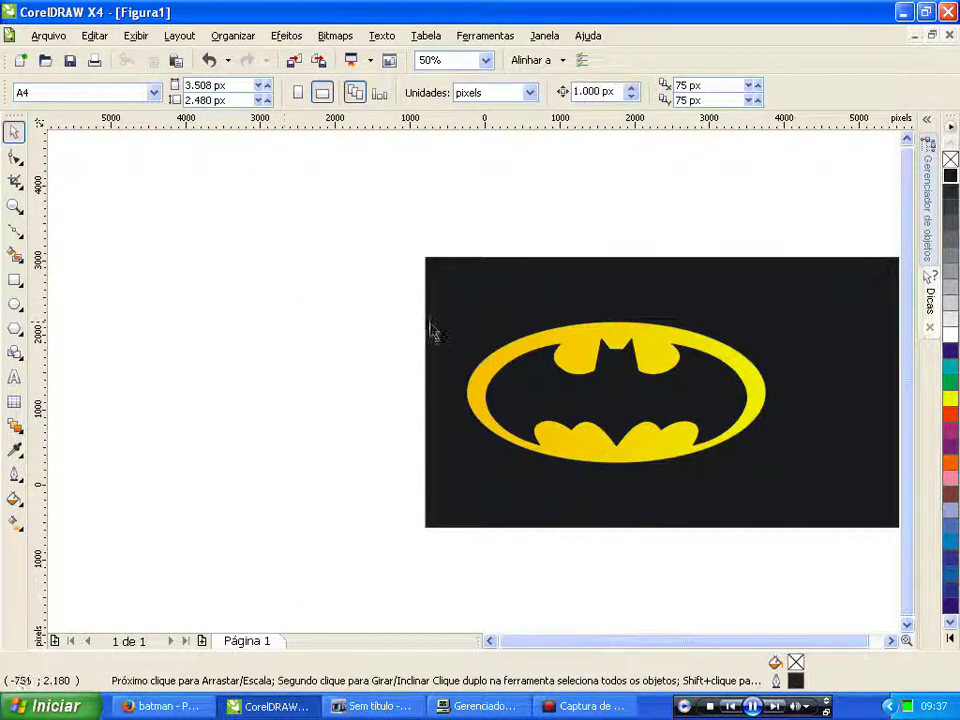
pyautogui.scroll(-1, 444, 383)
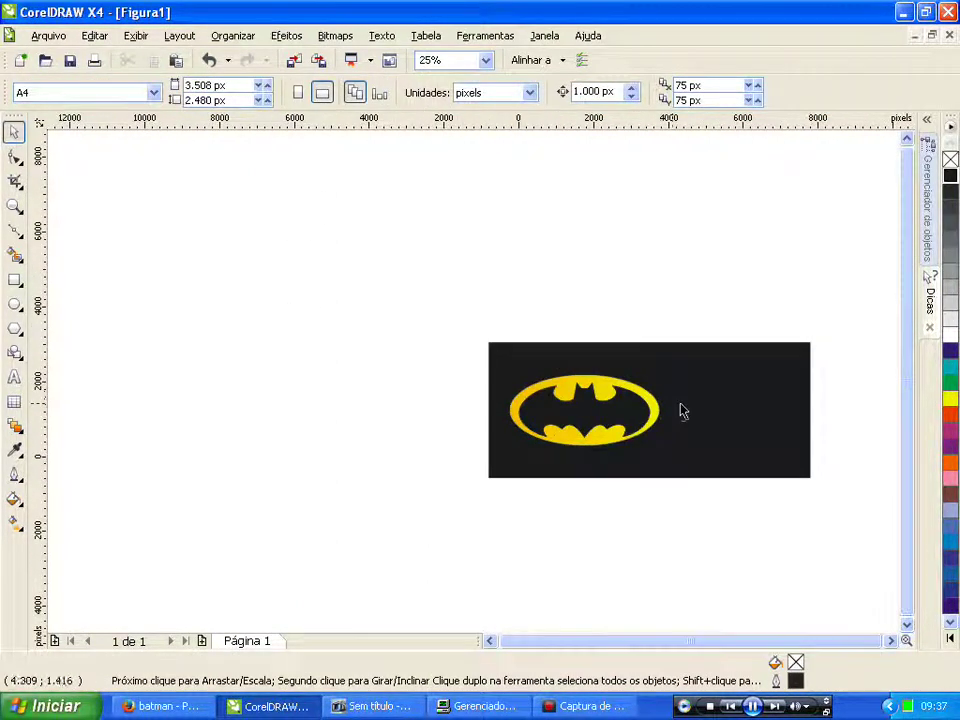
pyautogui.scroll(1, 681, 411)
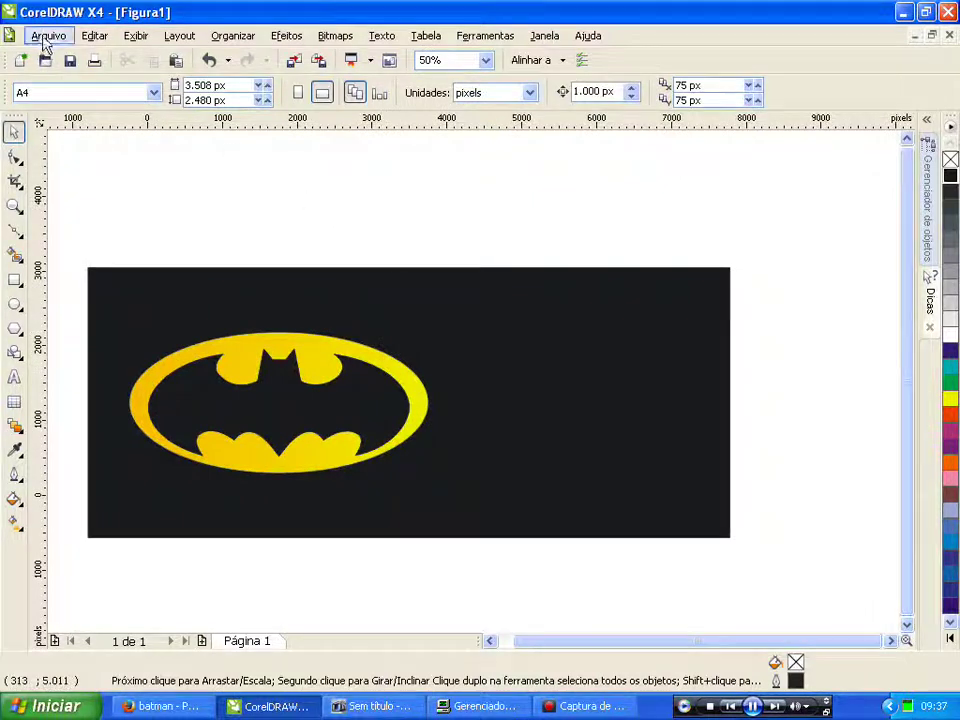
# Step: Import the PNG file '1' from the Desktop
pyautogui.click(45, 36)
pyautogui.click(82, 270)
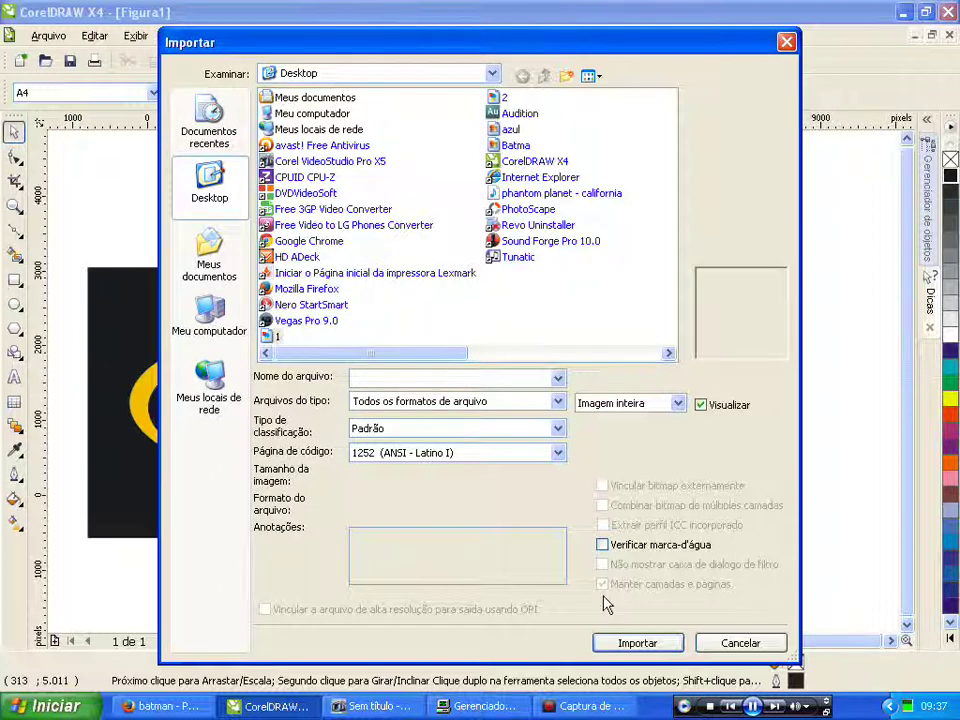
pyautogui.click(620, 646)
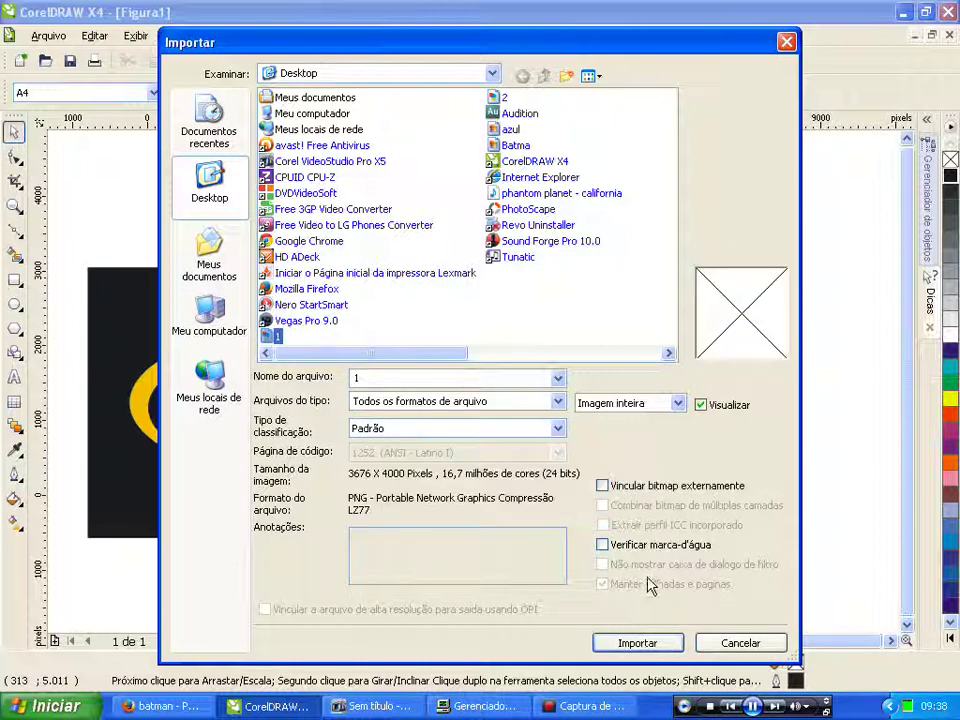
pyautogui.click(640, 645)
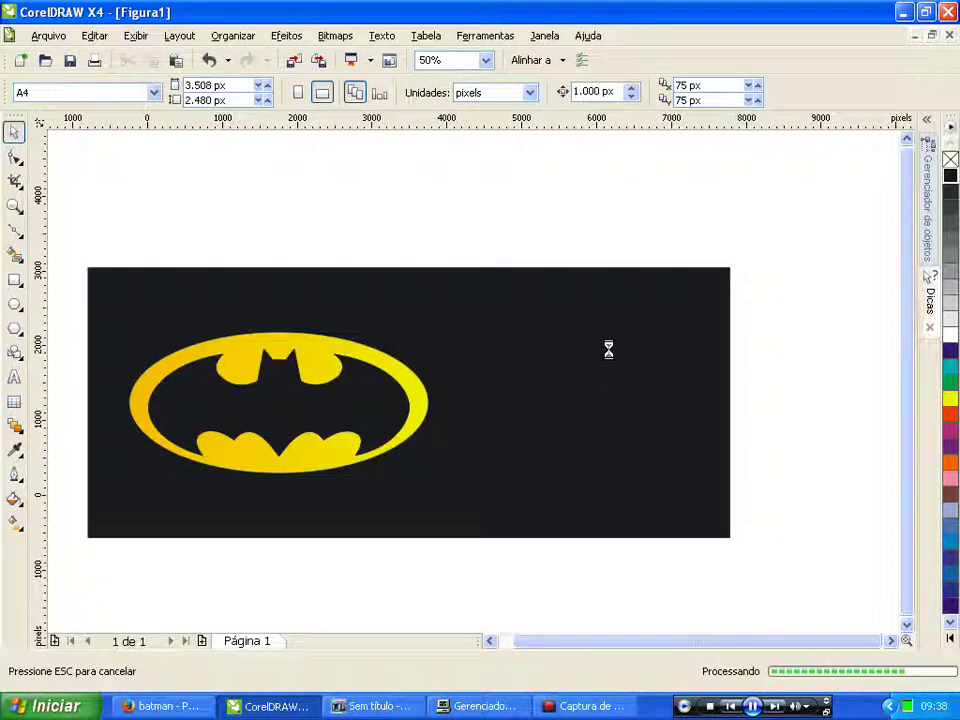
# Step: Place the imported Batman photo, shrink it to about 45%, and move it onto the bat logo
pyautogui.click(555, 282)
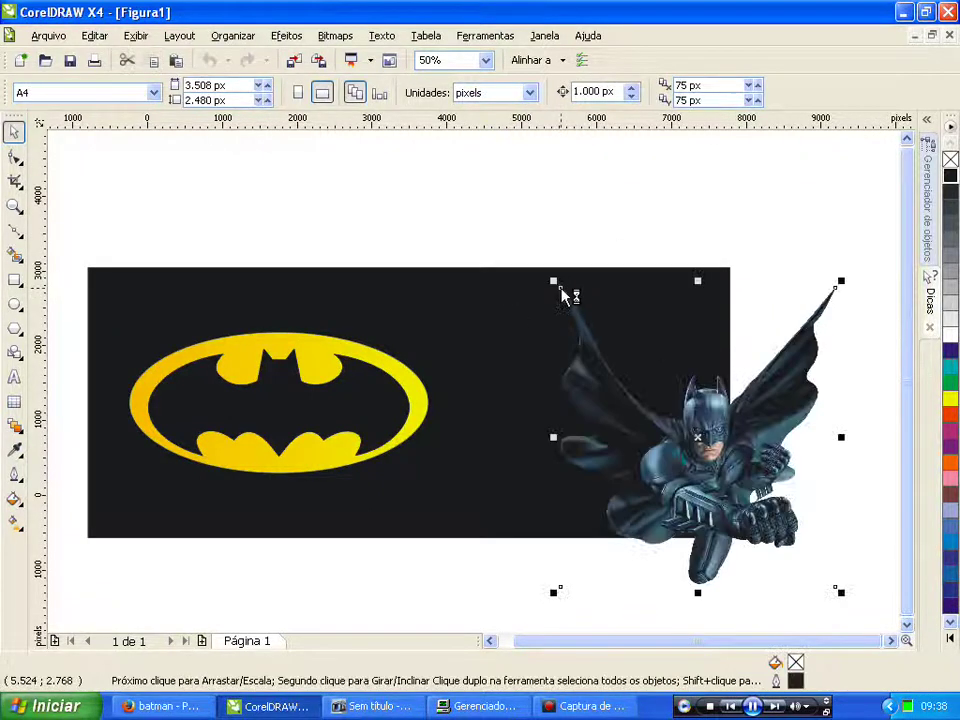
pyautogui.scroll(-1, 476, 392)
pyautogui.scroll(1, 474, 381)
pyautogui.moveTo(692, 290); pyautogui.dragTo(540, 460)
pyautogui.moveTo(470, 520); pyautogui.dragTo(108, 401)
# Step: Lower the photo inside the ellipse, enlarge it to about 54%, and nudge it slightly left
pyautogui.scroll(-1, 470, 386)
pyautogui.scroll(2, 478, 382)
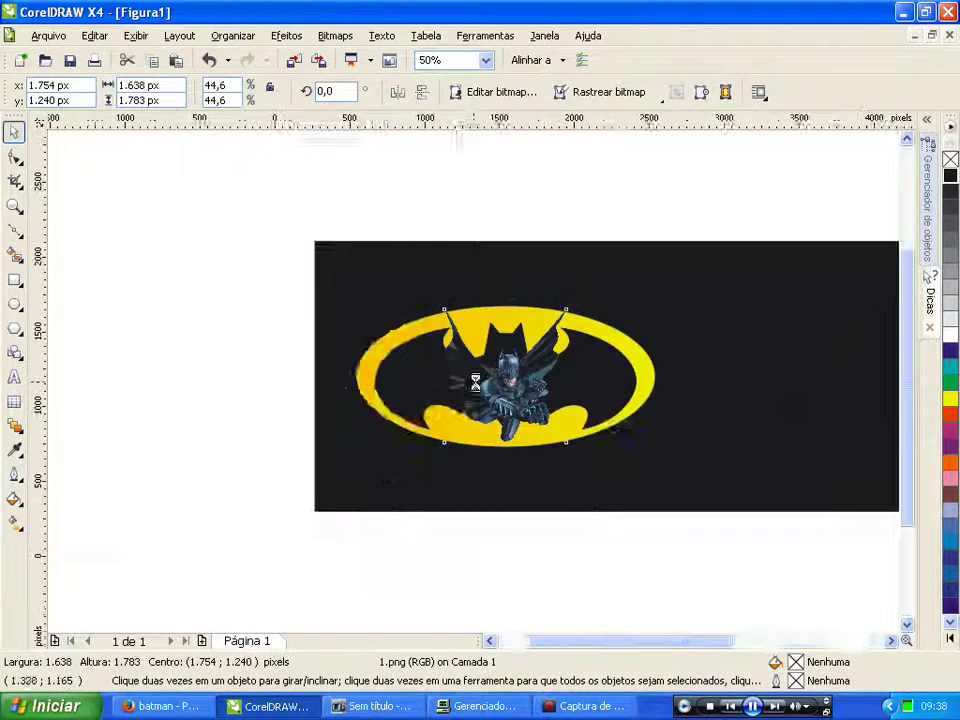
pyautogui.moveTo(536, 373); pyautogui.dragTo(539, 450)
pyautogui.scroll(-1, 540, 450)
pyautogui.scroll(1, 475, 380)
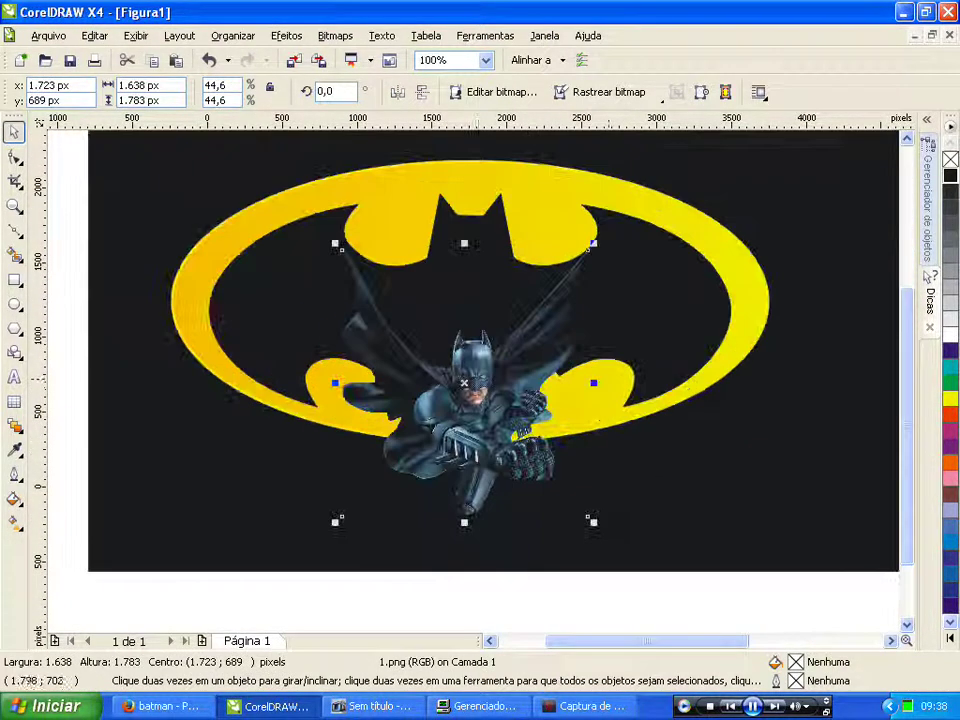
pyautogui.moveTo(592, 522); pyautogui.dragTo(643, 576)
pyautogui.moveTo(526, 449); pyautogui.dragTo(504, 450)
pyautogui.scroll(-1, 497, 447)
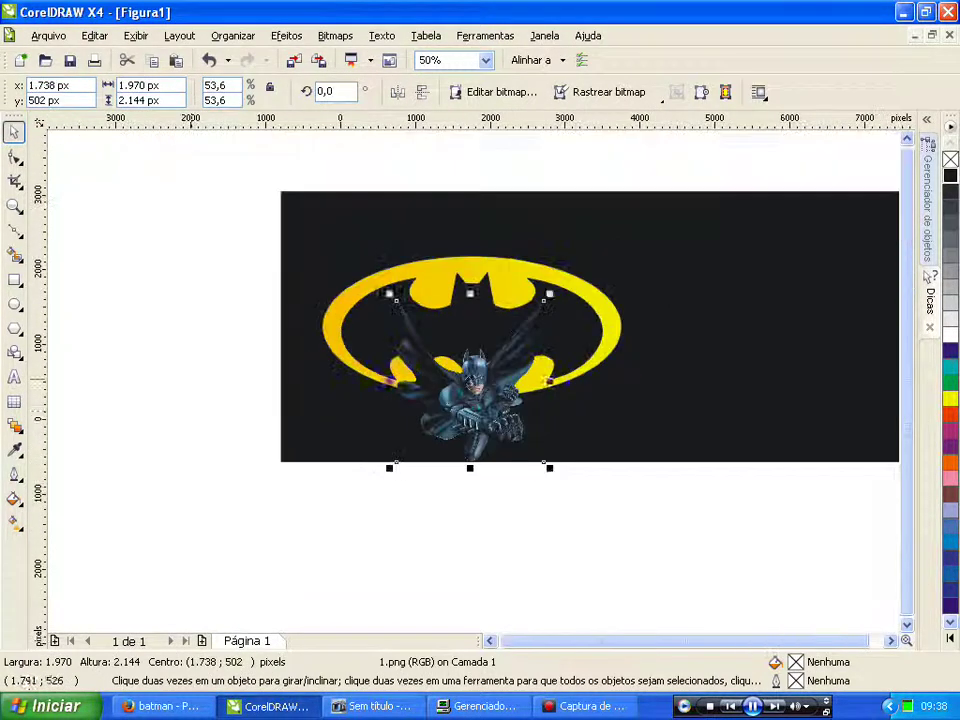
pyautogui.click(201, 420)
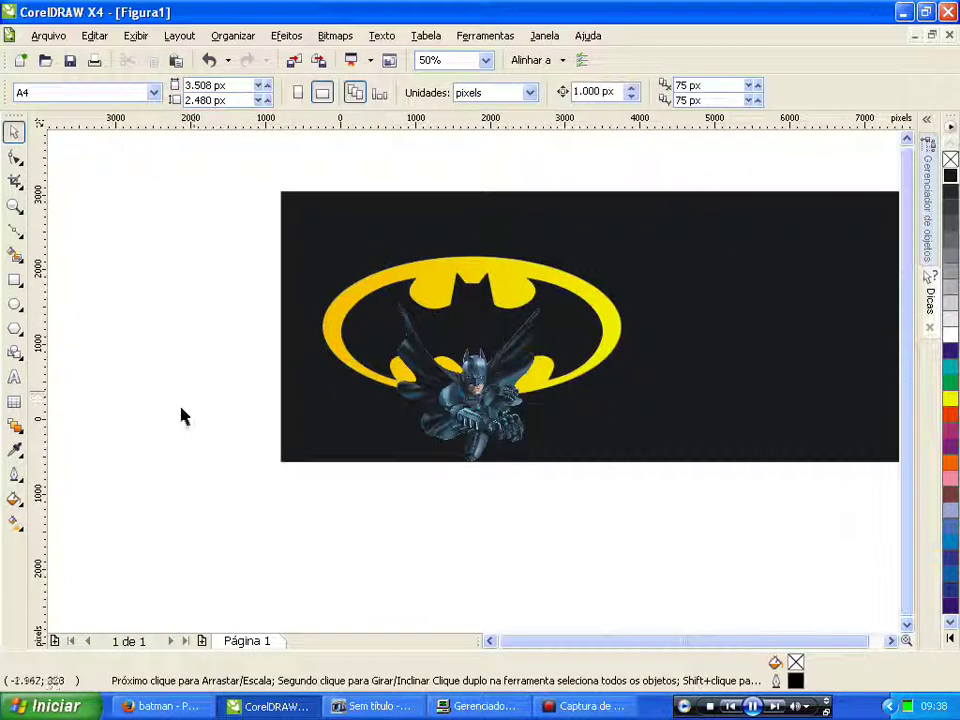
# Step: Import the cartoon Batman image file '2'
pyautogui.click(47, 38)
pyautogui.click(80, 270)
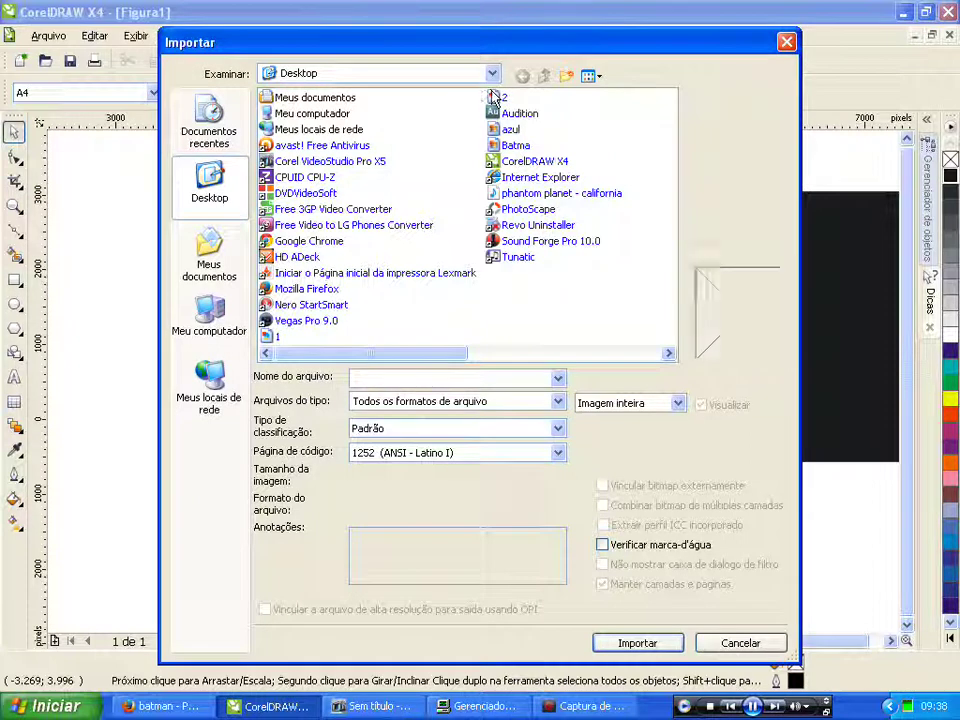
pyautogui.click(497, 97)
pyautogui.click(637, 643)
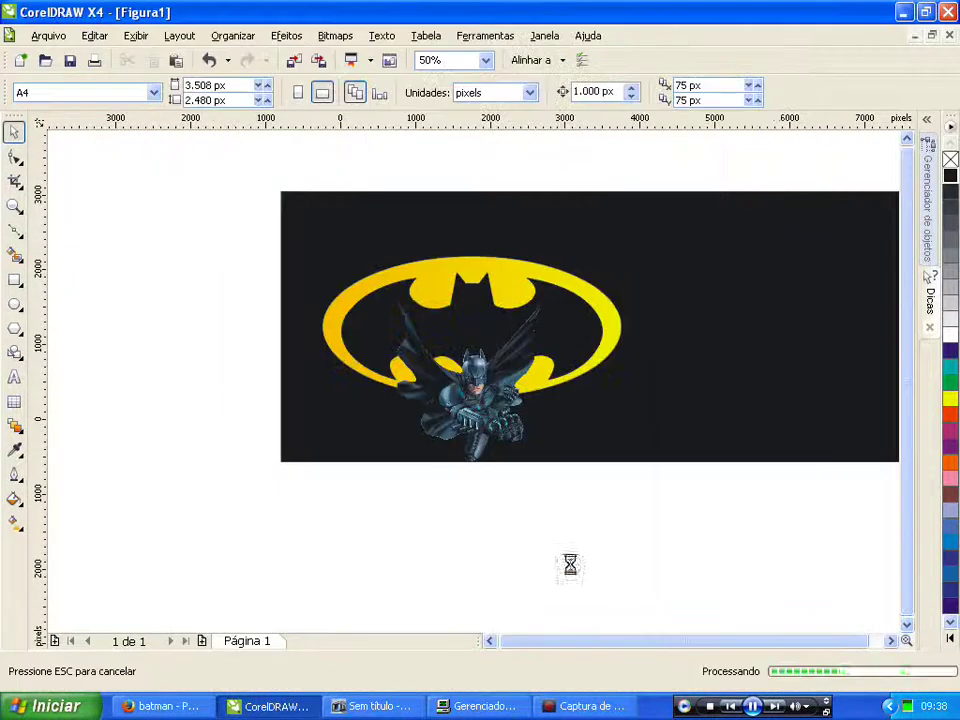
# Step: Place the cartoon Batman, scale it to about 54%, and position it on the banner's right
pyautogui.click(622, 268)
pyautogui.scroll(-1, 478, 392)
pyautogui.moveTo(755, 338); pyautogui.dragTo(656, 435)
pyautogui.moveTo(615, 489); pyautogui.dragTo(551, 366)
pyautogui.scroll(1, 570, 331)
pyautogui.moveTo(613, 280); pyautogui.dragTo(581, 318)
pyautogui.moveTo(466, 469); pyautogui.dragTo(484, 464)
pyautogui.scroll(1, 471, 388)
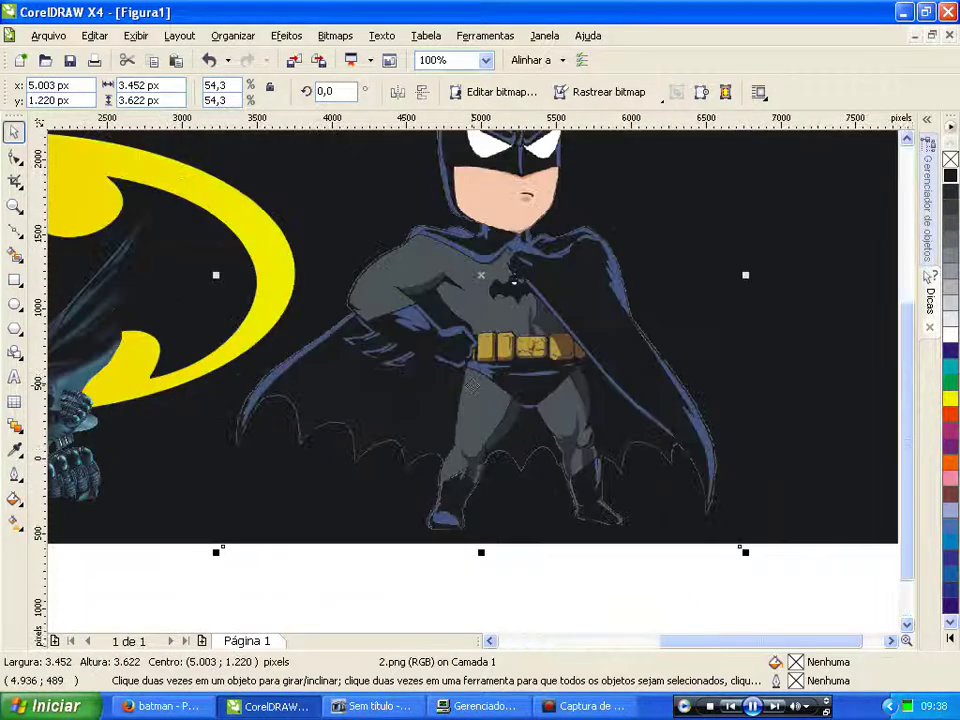
# Step: Create a boundary curve around the cartoon Batman with Efeitos > Criar limite
pyautogui.click(284, 37)
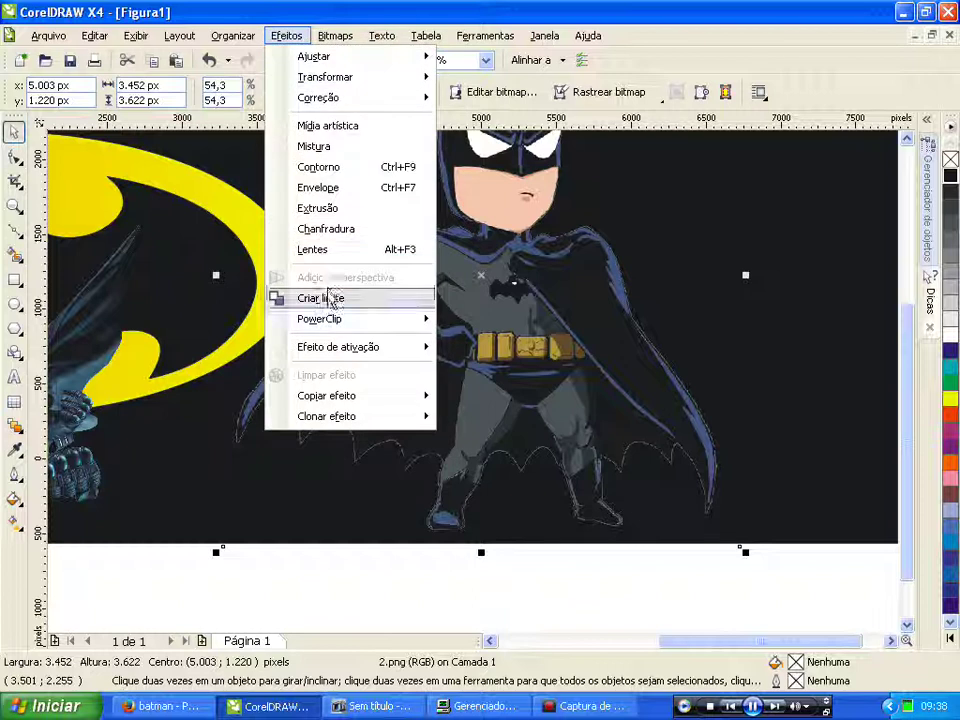
pyautogui.click(330, 299)
pyautogui.scroll(-1, 469, 381)
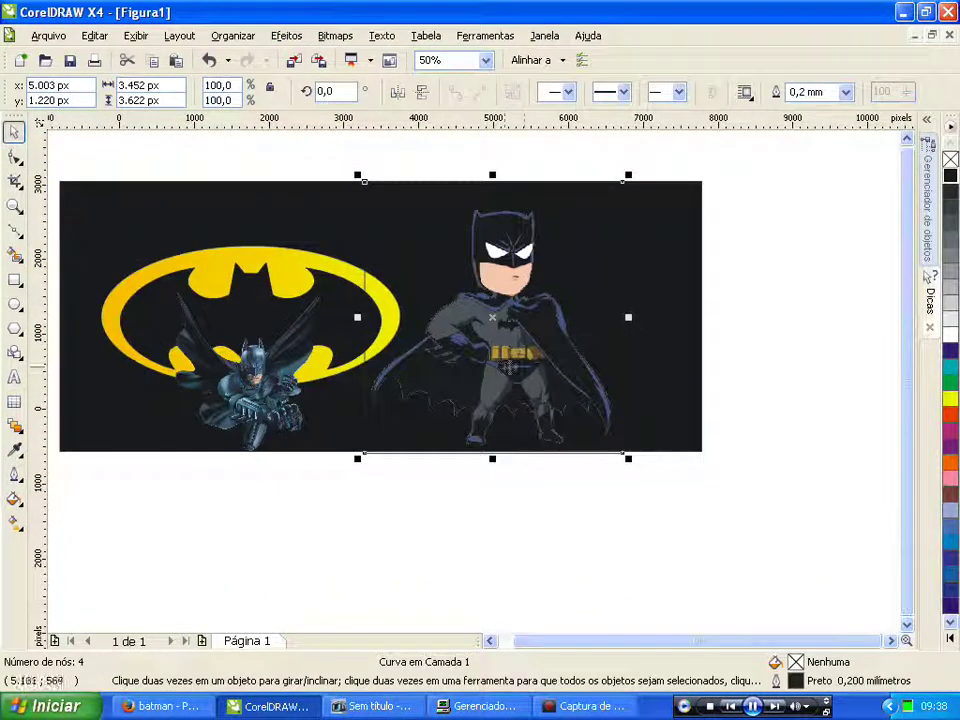
# Step: Apply the 'Plano acima a esquerda' drop shadow preset to the cartoon Batman
pyautogui.click(392, 260)
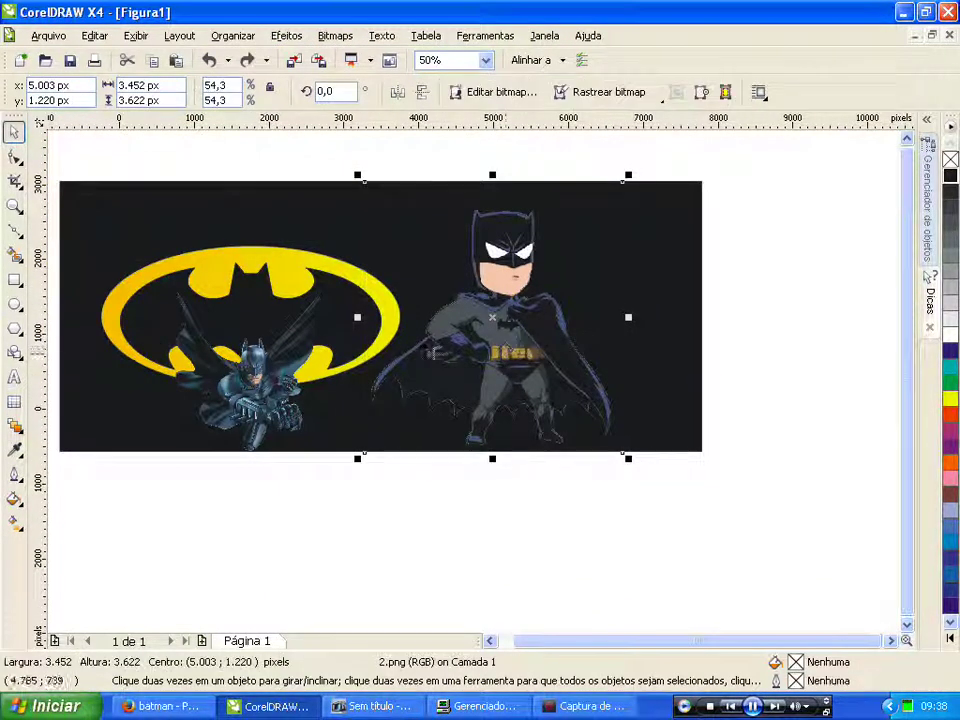
pyautogui.click(15, 427)
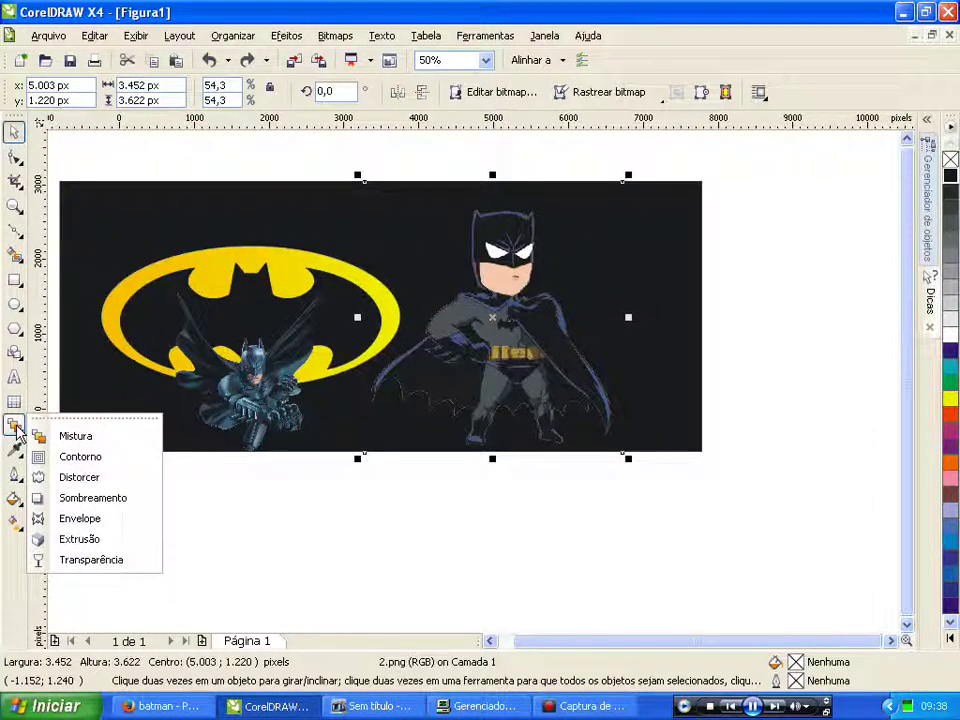
pyautogui.click(93, 497)
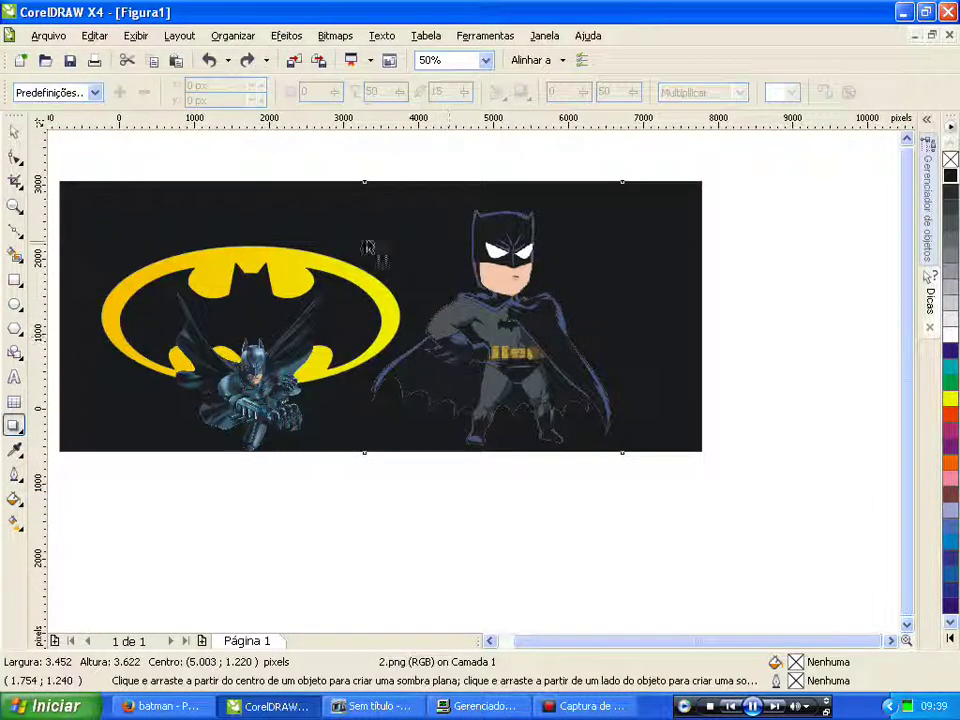
pyautogui.click(95, 92)
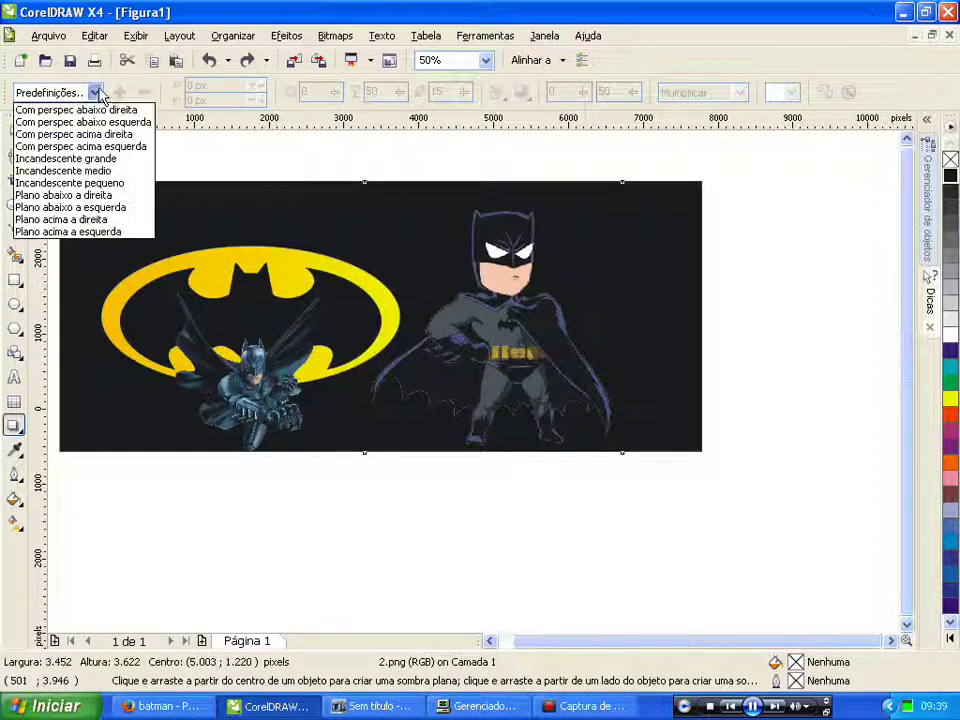
pyautogui.click(107, 229)
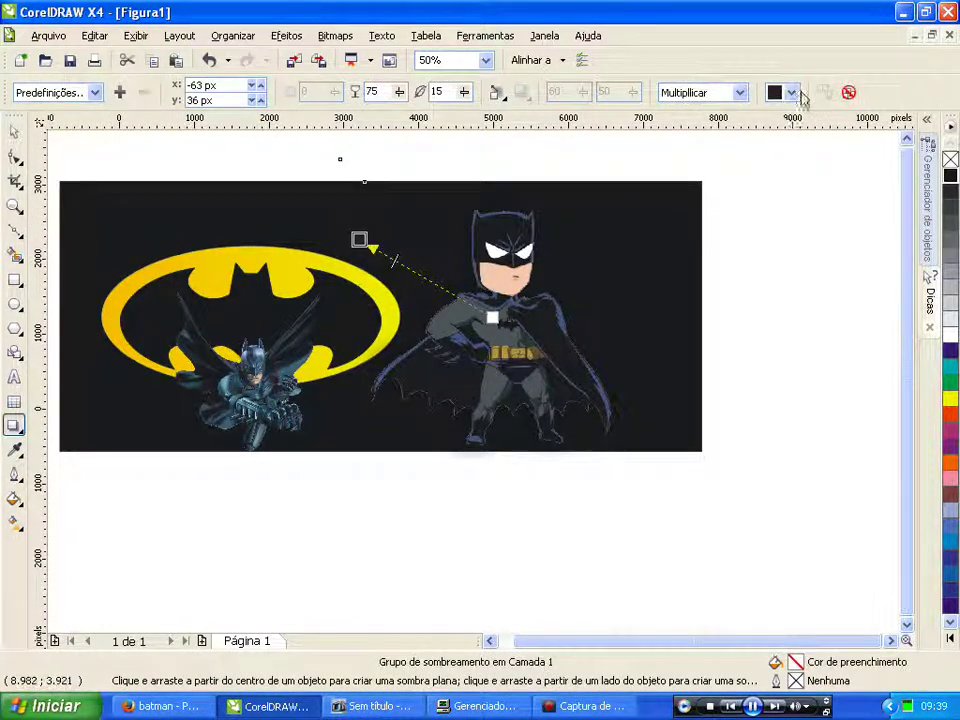
# Step: Change the shadow colour to red and reposition the shadowed Batman slightly
pyautogui.click(791, 92)
pyautogui.click(797, 163)
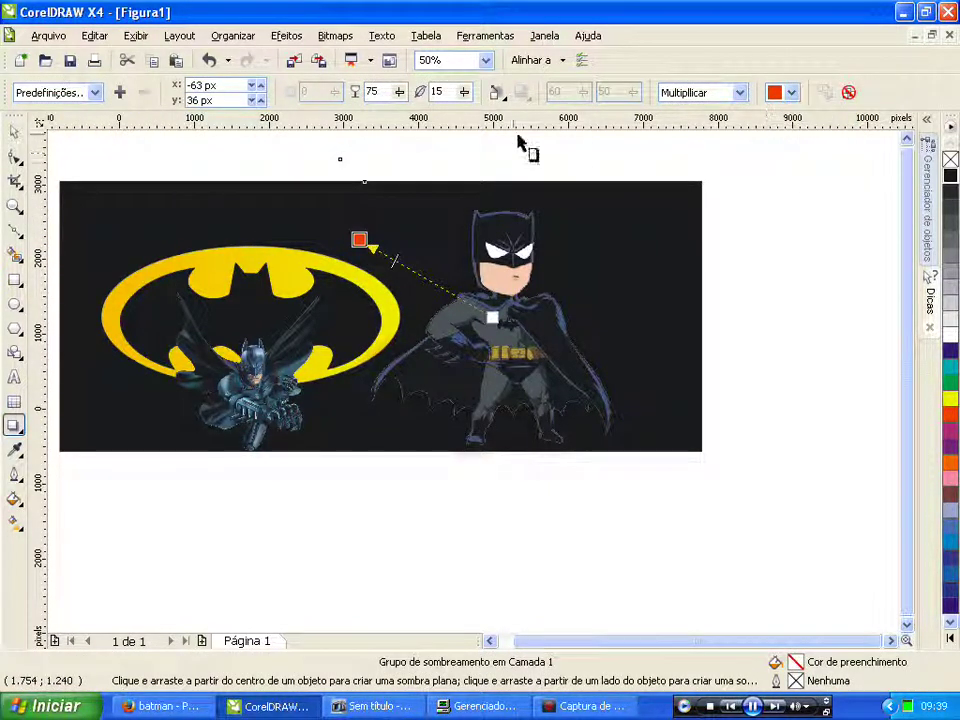
pyautogui.click(15, 131)
pyautogui.scroll(-2, 472, 381)
pyautogui.moveTo(471, 382); pyautogui.dragTo(672, 372)
pyautogui.scroll(1, 672, 372)
pyautogui.moveTo(470, 388); pyautogui.dragTo(454, 390)
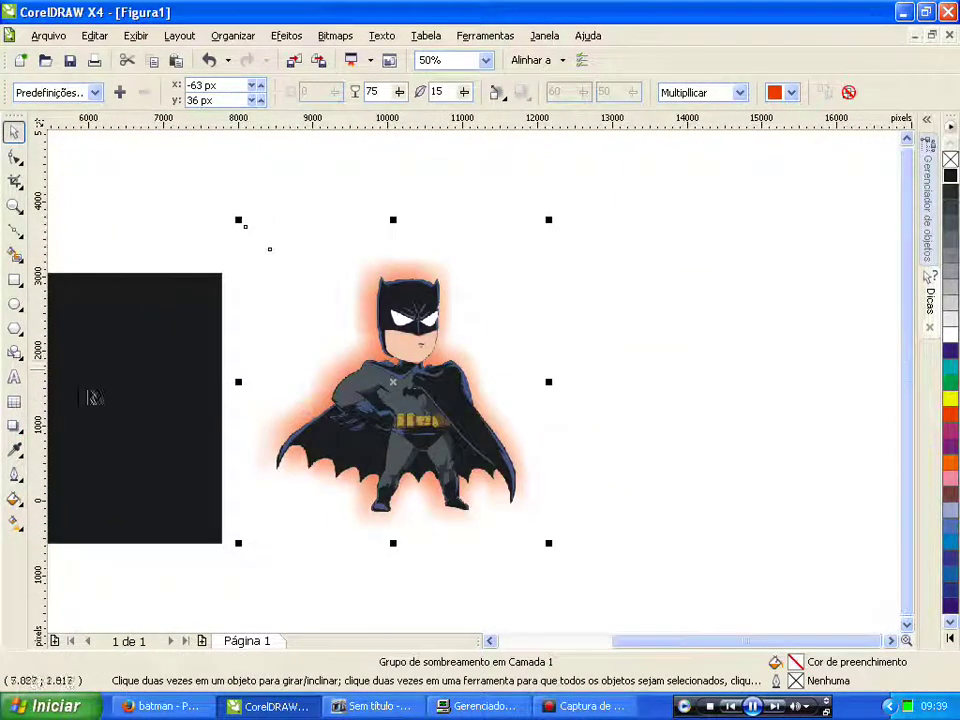
pyautogui.click(276, 201)
# Step: Centre the shadow behind the Batman, raise opacity to 96, and set feathering to 2
pyautogui.click(316, 388)
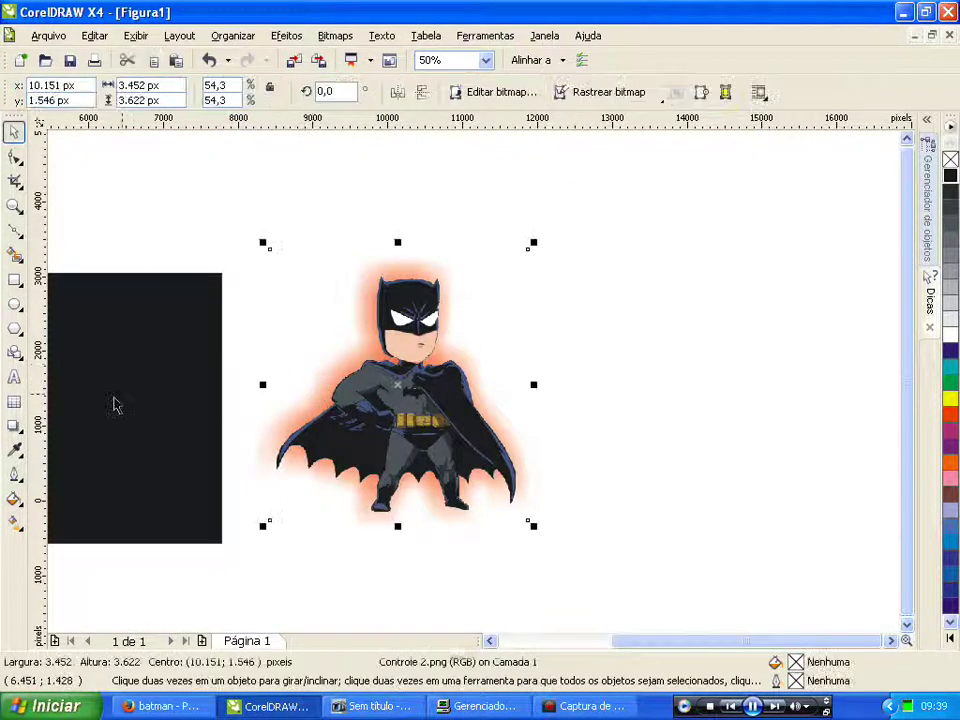
pyautogui.click(15, 428)
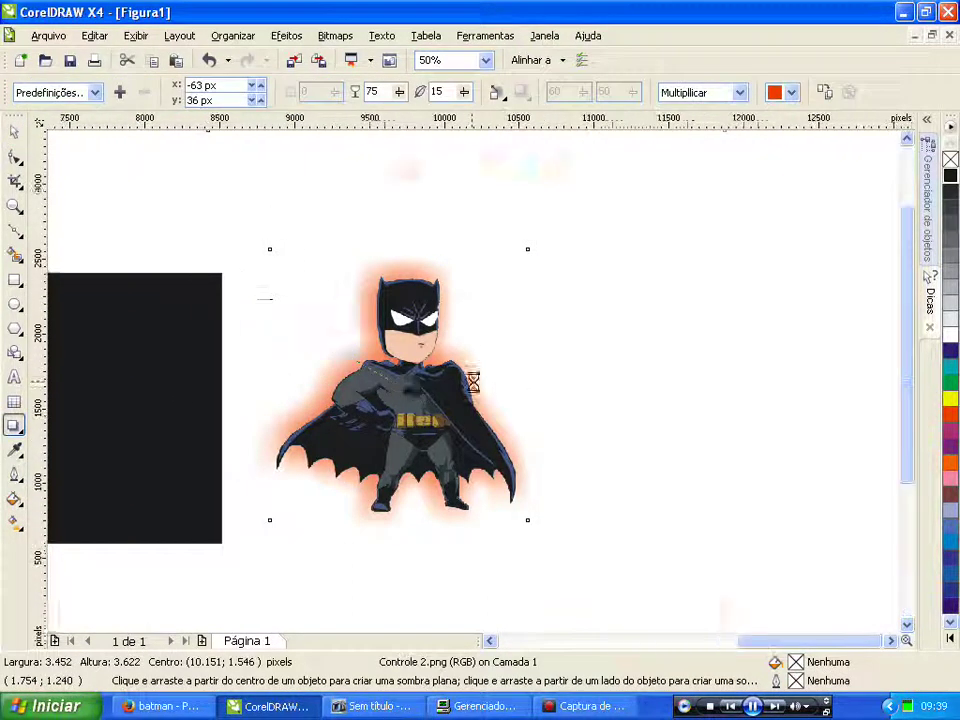
pyautogui.scroll(1, 409, 382)
pyautogui.moveTo(464, 92); pyautogui.dragTo(428, 97)
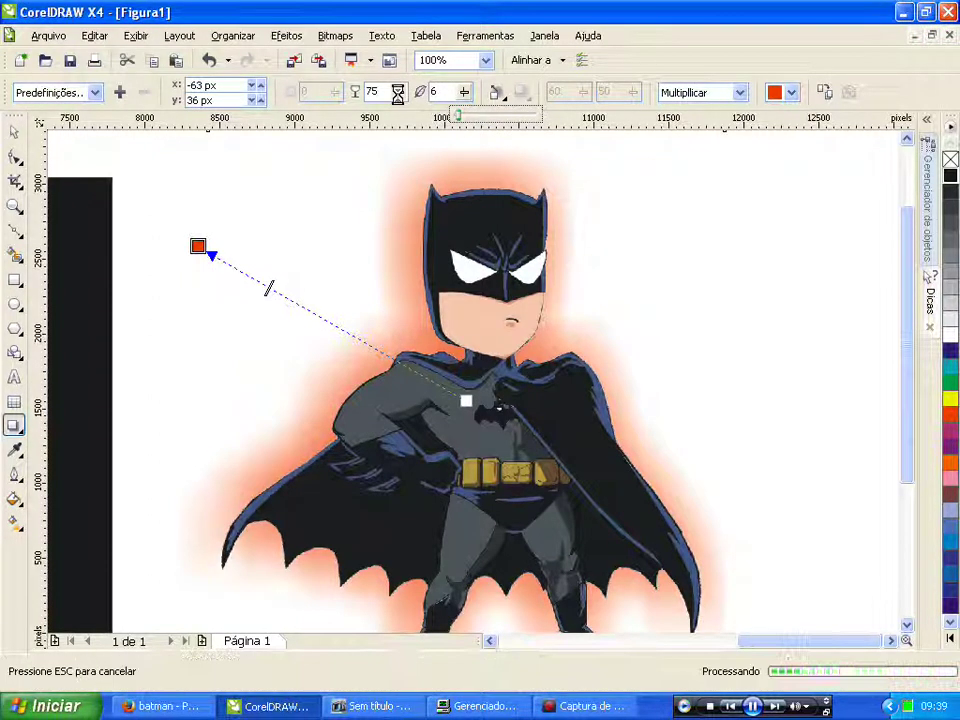
pyautogui.moveTo(399, 97); pyautogui.dragTo(424, 96)
pyautogui.moveTo(199, 246); pyautogui.dragTo(254, 245)
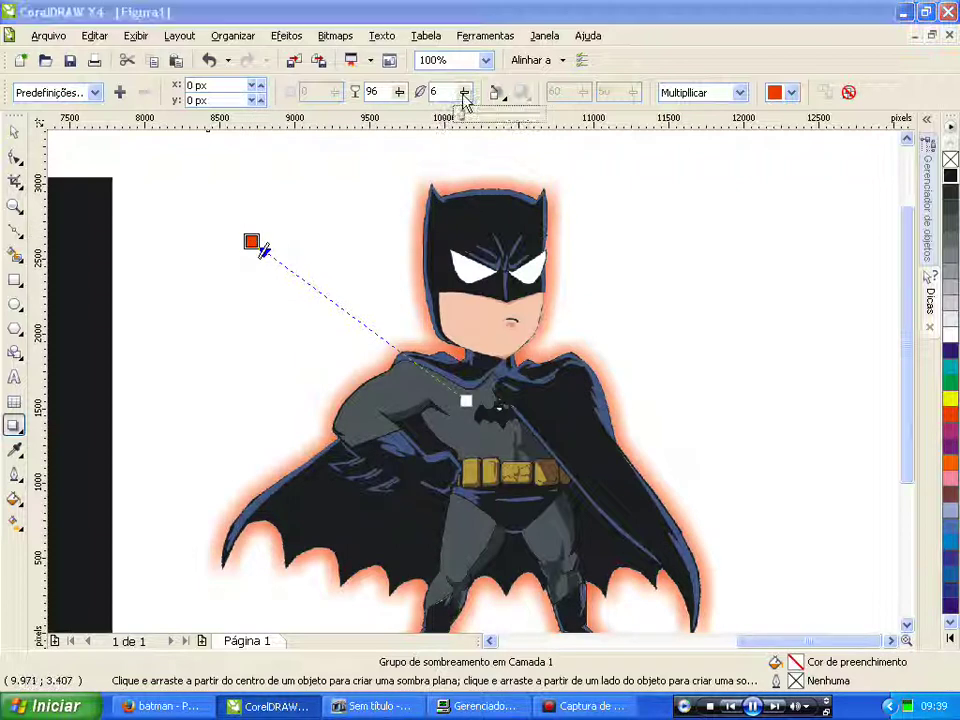
pyautogui.press('Return')
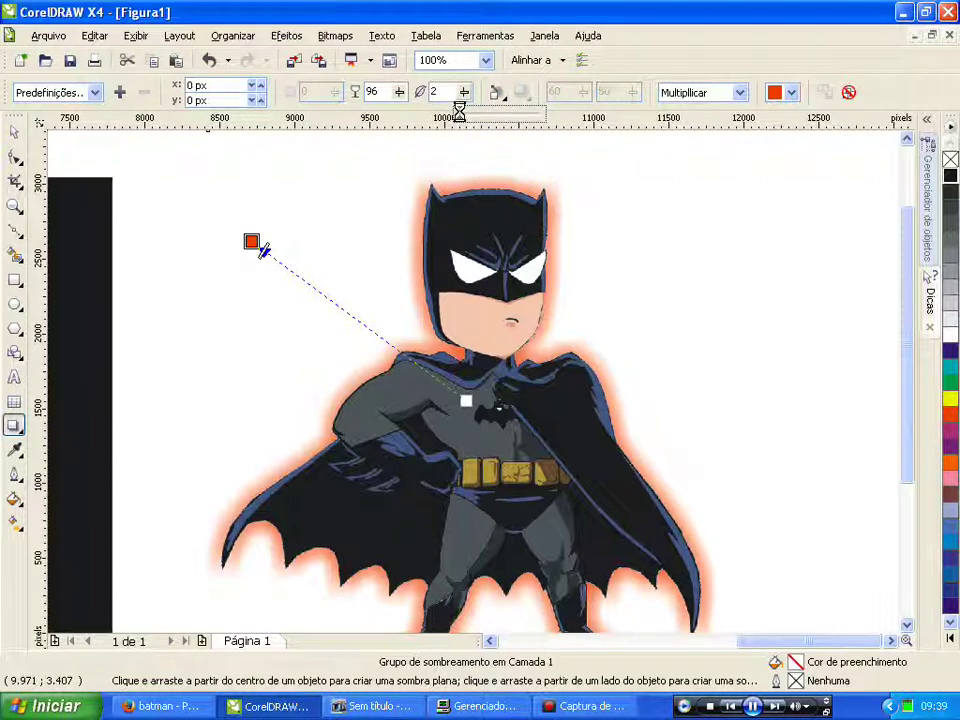
# Step: Feather the orange glow outward with squared, flat edges and a feather width of 1
pyautogui.click(497, 92)
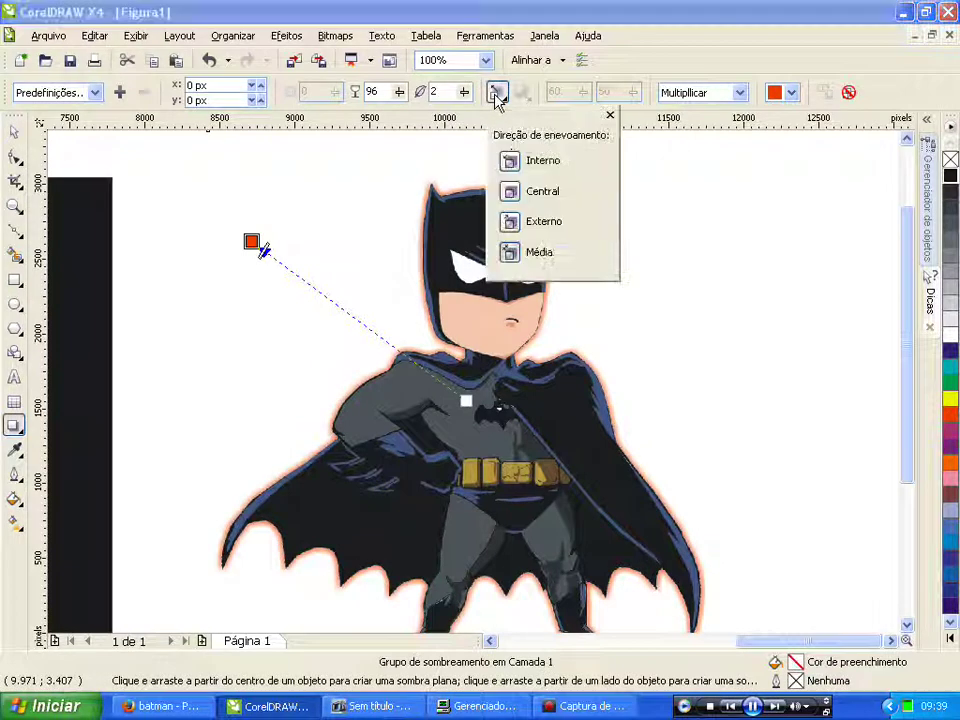
pyautogui.click(510, 221)
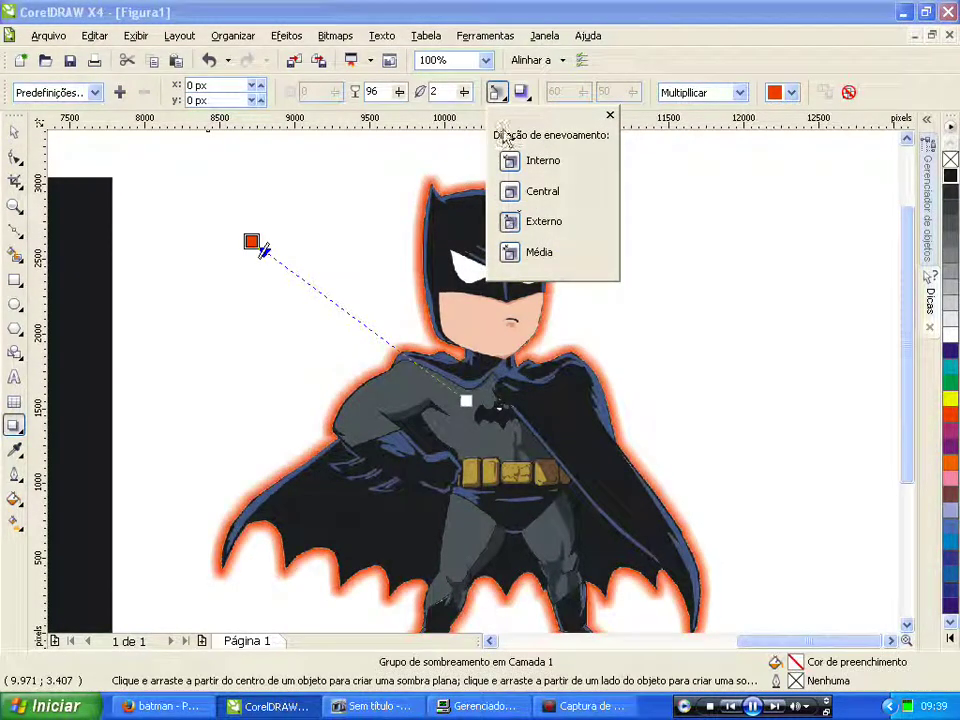
pyautogui.click(519, 92)
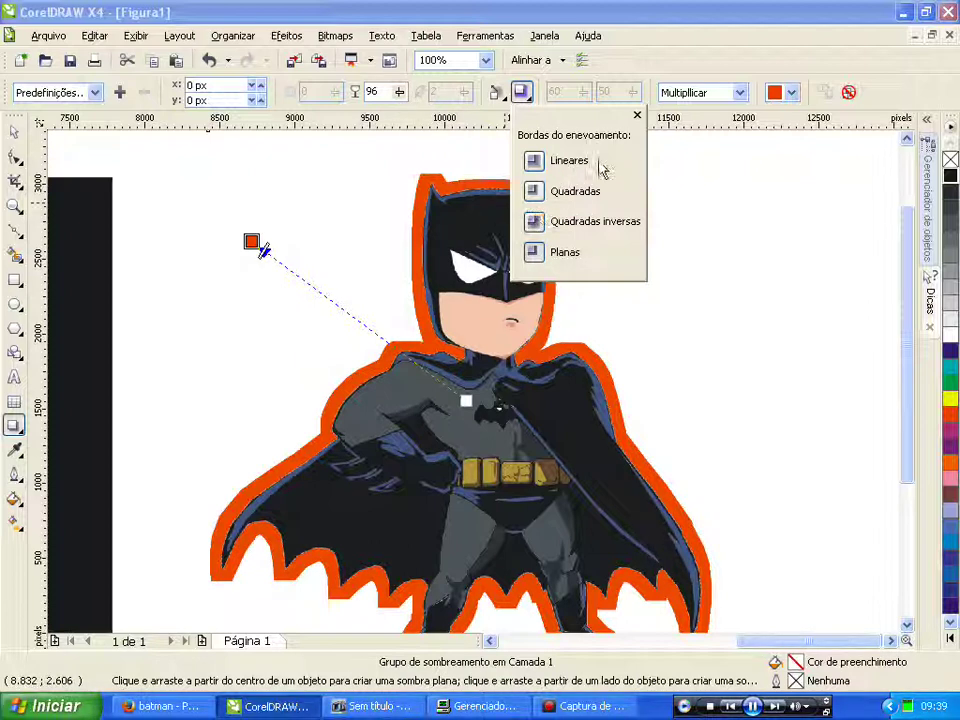
pyautogui.click(535, 192)
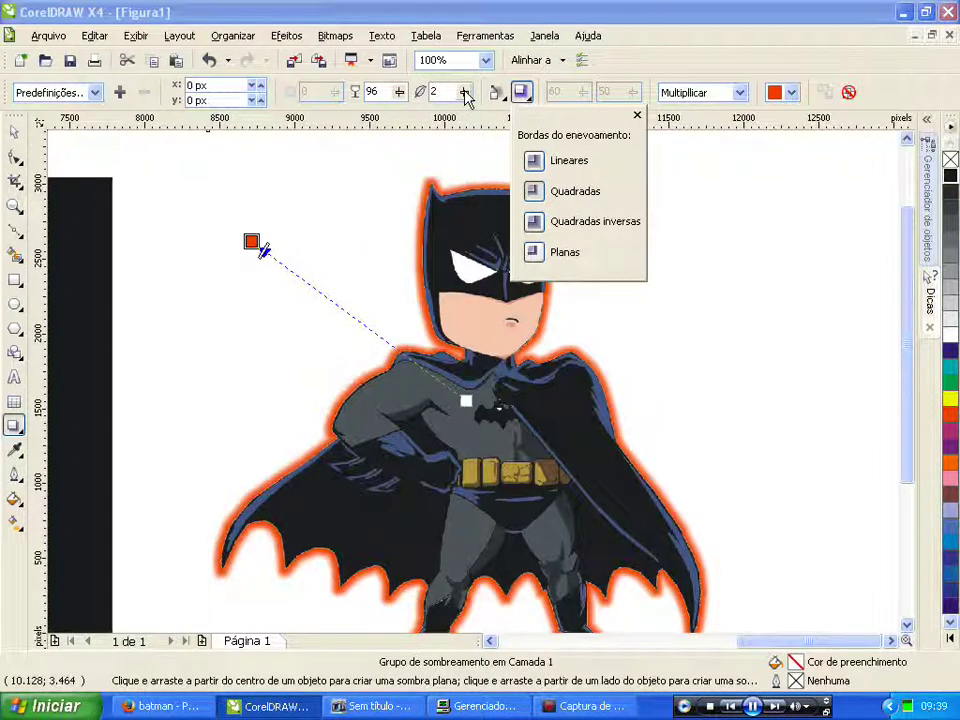
pyautogui.click(464, 95)
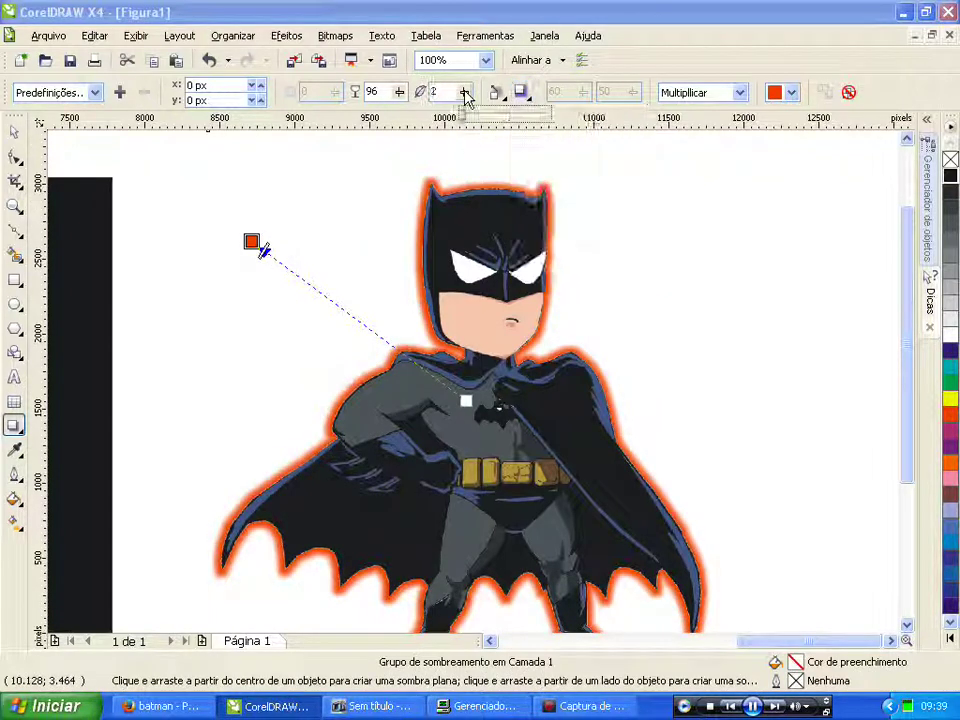
pyautogui.click(521, 93)
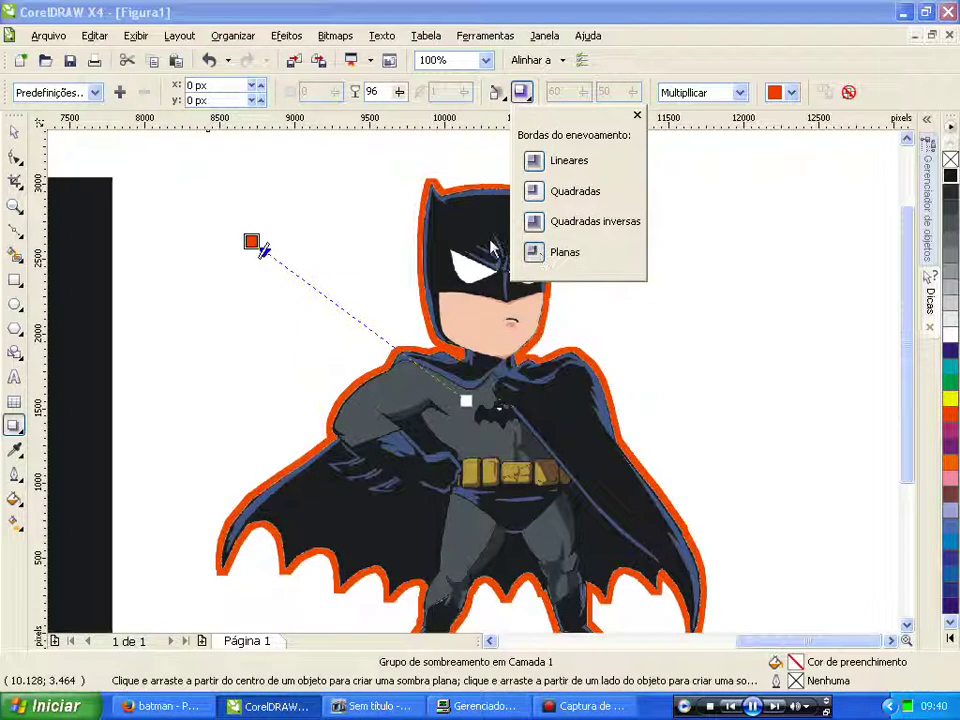
pyautogui.click(233, 40)
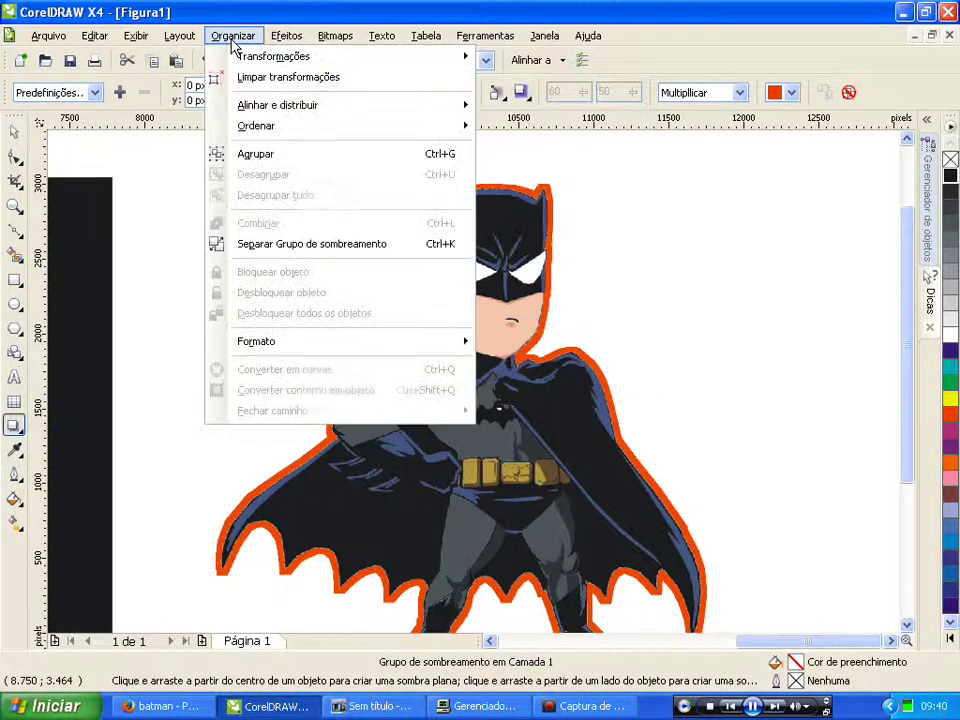
# Step: Break the orange drop shadow apart from the Batman image
pyautogui.click(291, 245)
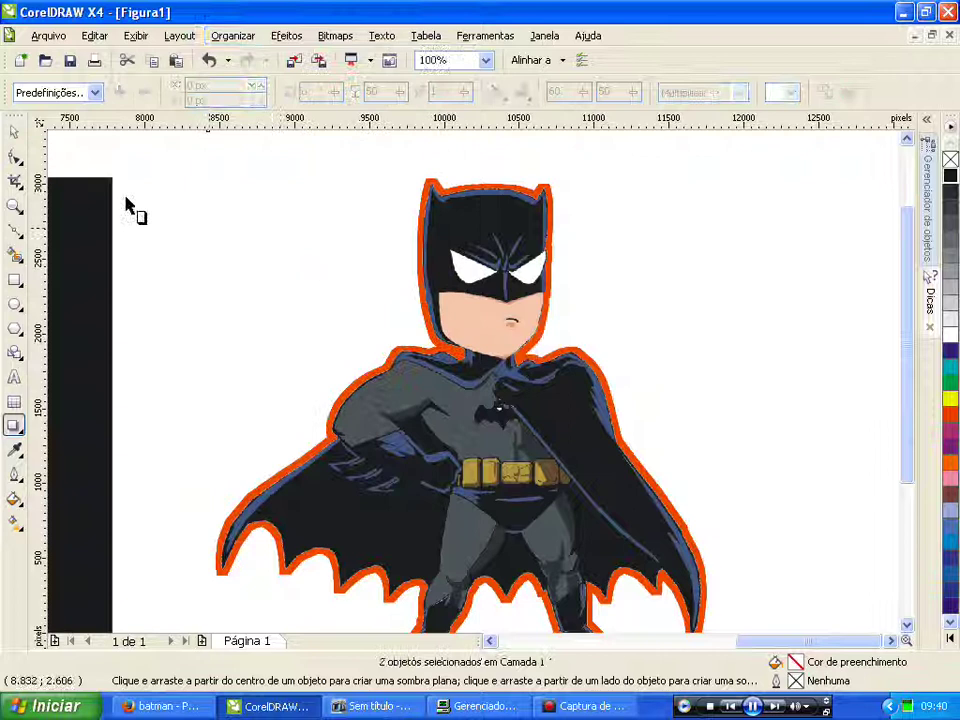
pyautogui.click(13, 131)
pyautogui.click(537, 195)
pyautogui.scroll(1, 537, 195)
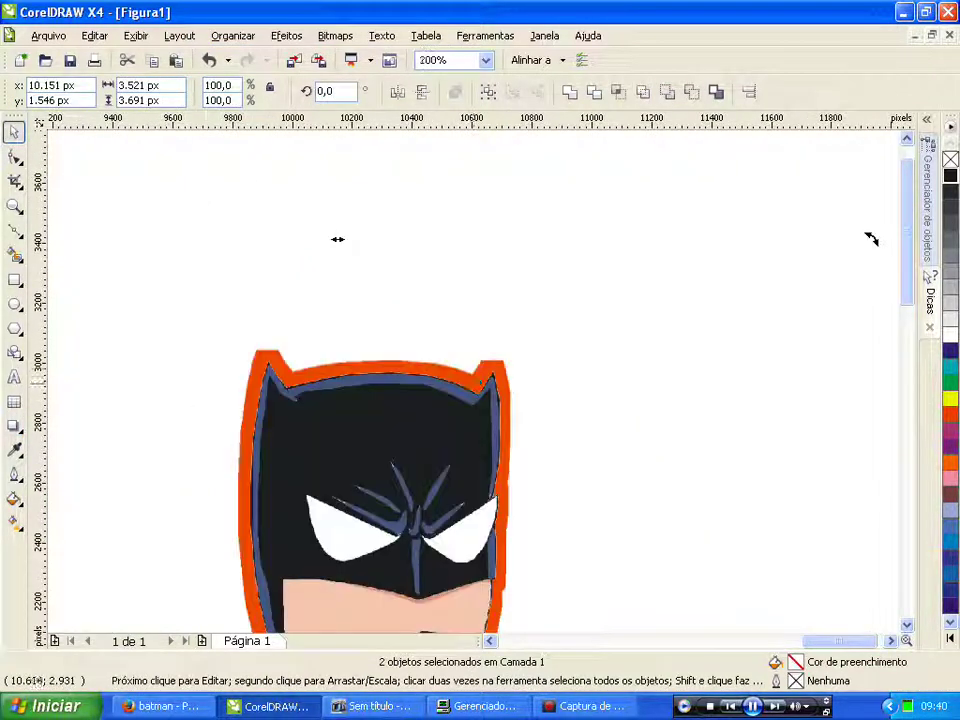
pyautogui.click(566, 317)
pyautogui.click(566, 317)
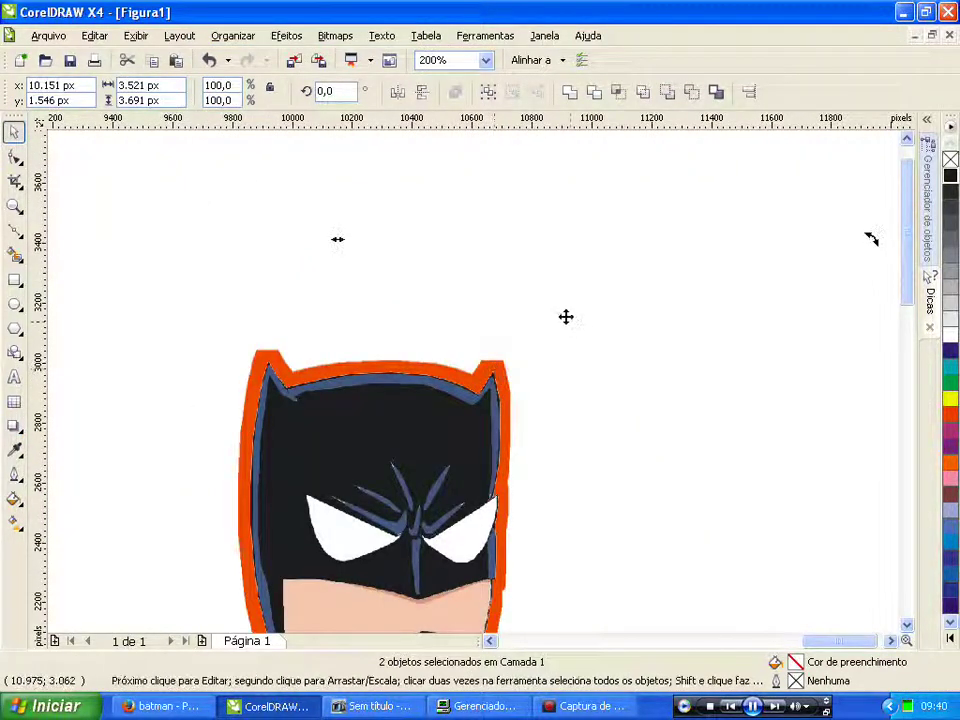
# Step: Select the Batman bitmap on its own, apart from the shadow
pyautogui.click(519, 215)
pyautogui.click(604, 376)
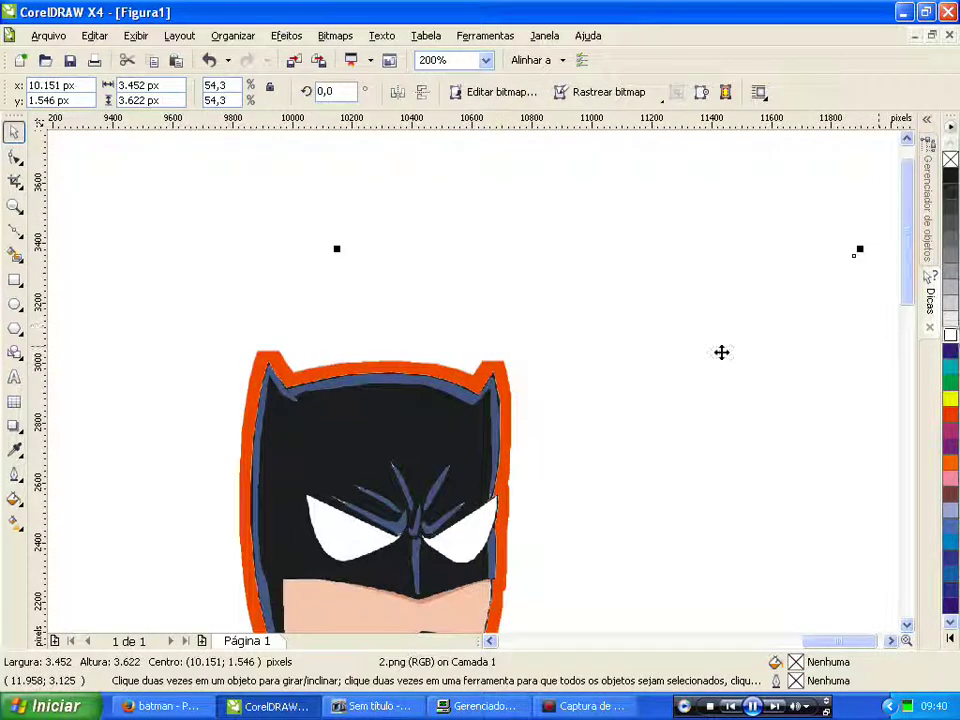
pyautogui.scroll(-2, 467, 375)
pyautogui.click(471, 270)
pyautogui.scroll(2, 490, 400)
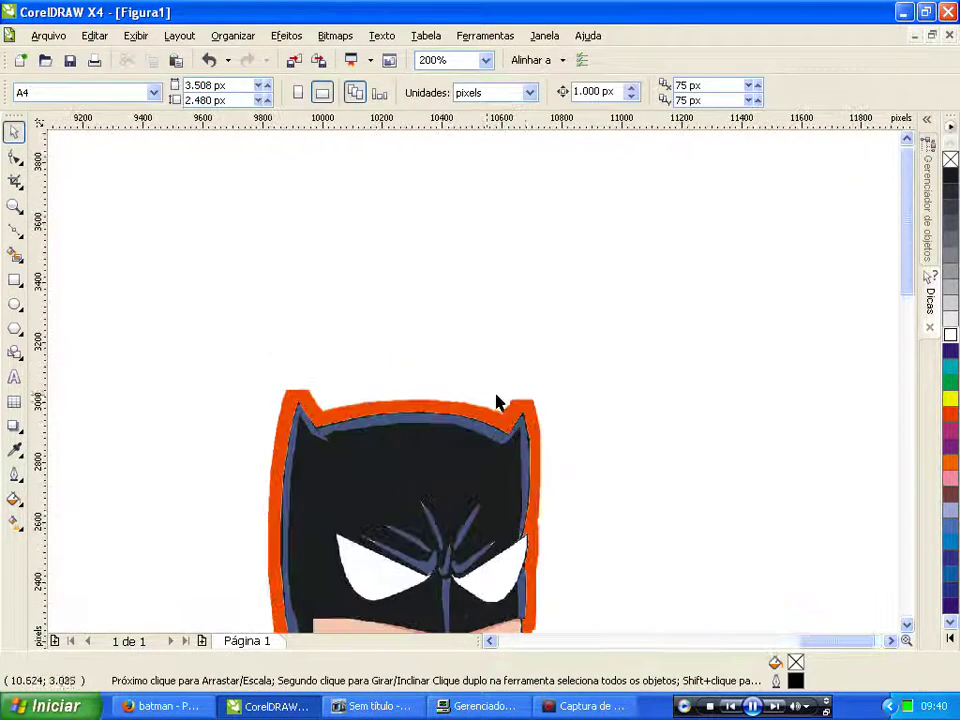
pyautogui.click(490, 400)
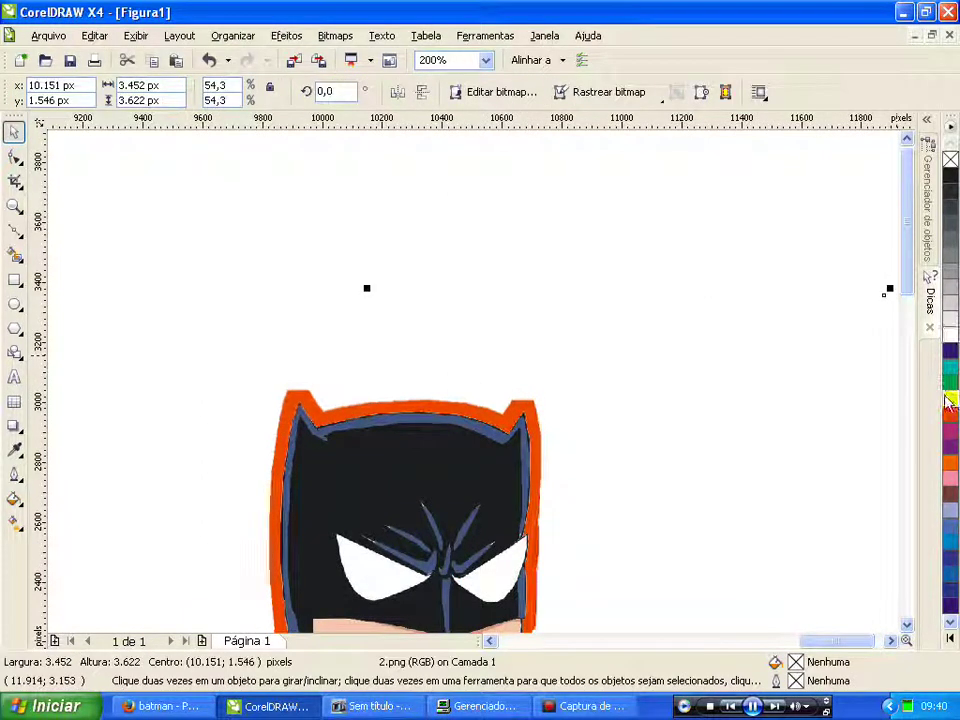
pyautogui.scroll(-1, 472, 380)
pyautogui.click(232, 37)
pyautogui.click(232, 37)
# Step: Move the Batman bitmap aside and give the leftover silhouette a white fill and outline
pyautogui.scroll(-1, 471, 390)
pyautogui.moveTo(468, 483); pyautogui.dragTo(591, 397)
pyautogui.click(313, 391)
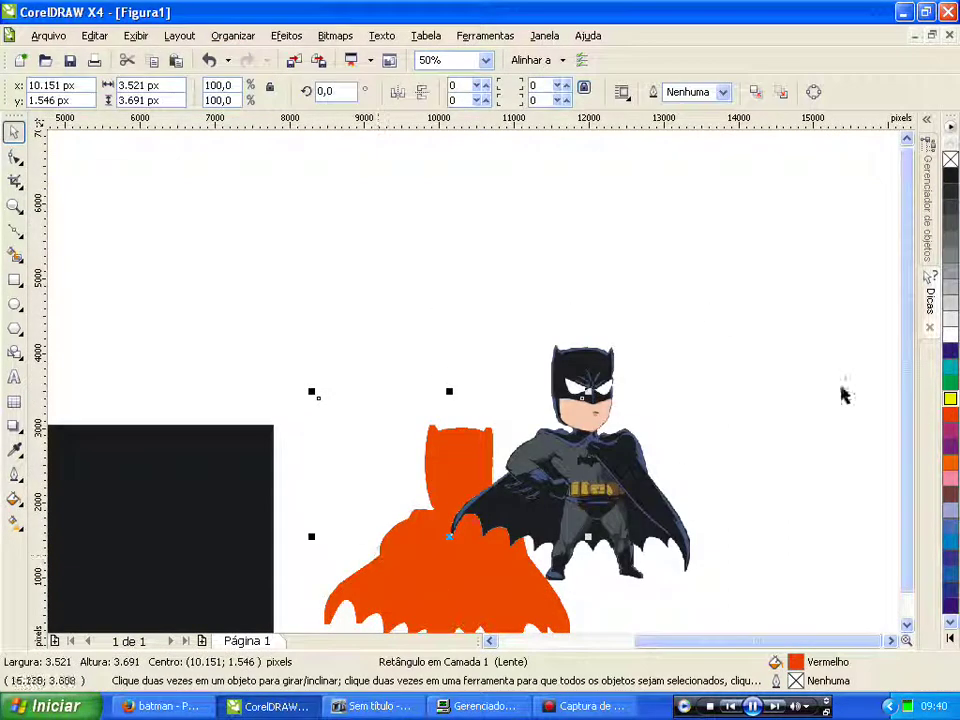
pyautogui.click(949, 400)
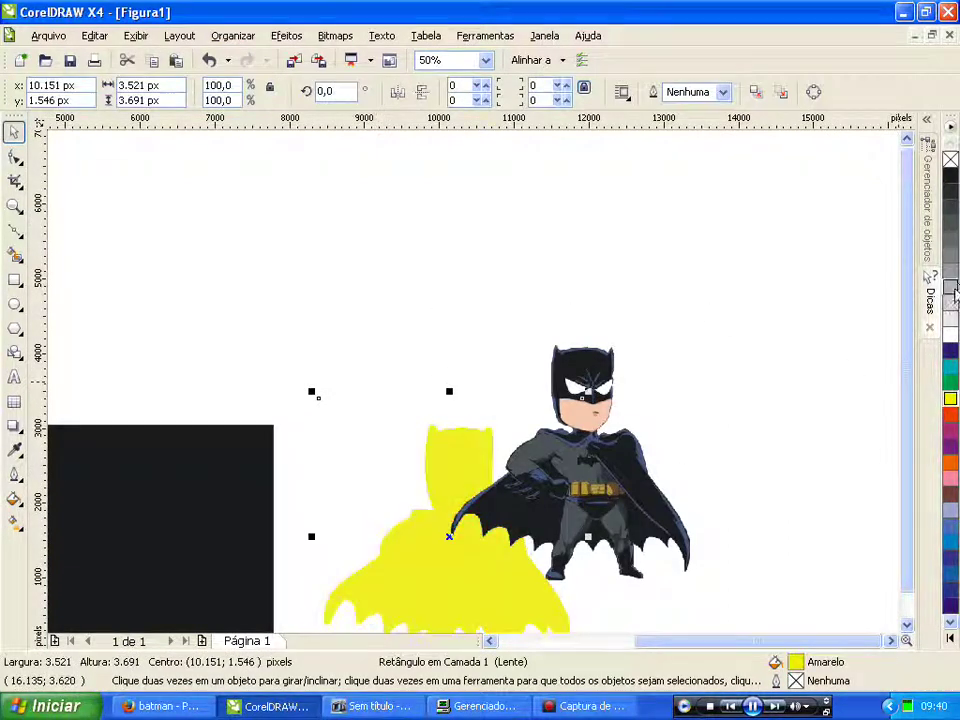
pyautogui.click(952, 338)
pyautogui.rightClick(952, 335)
# Step: Move the white silhouette and Batman together onto the banner's right side
pyautogui.scroll(-1, 455, 392)
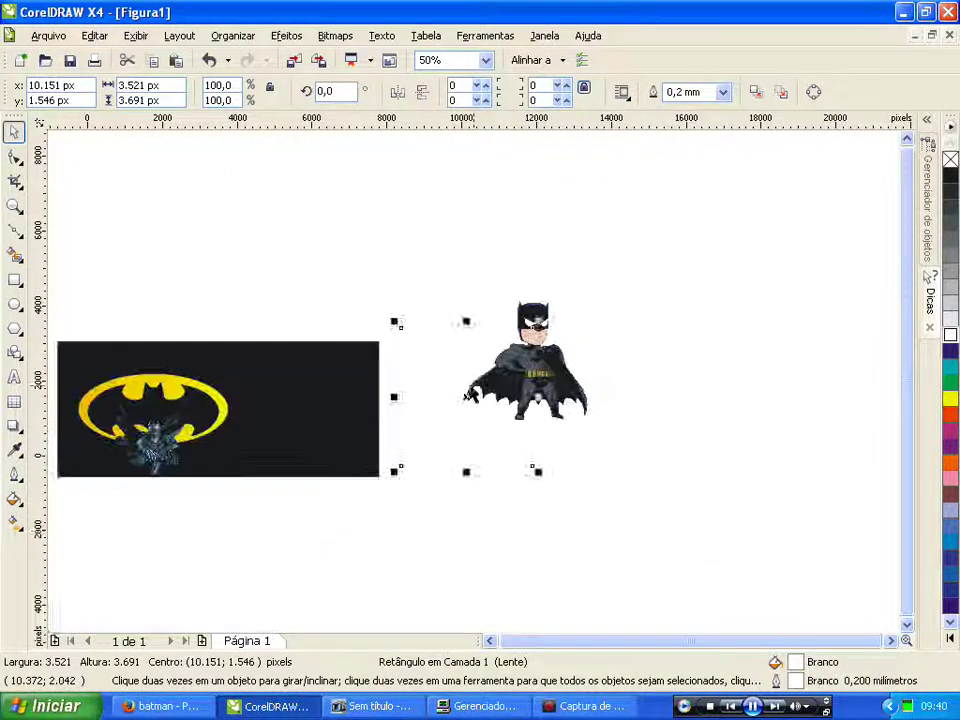
pyautogui.scroll(1, 473, 381)
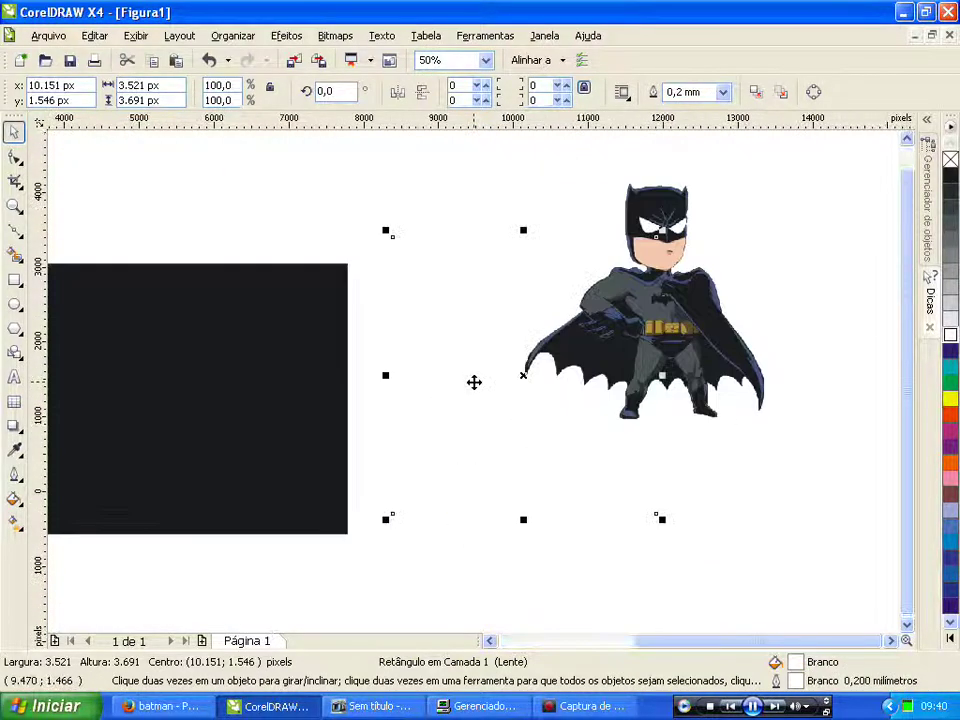
pyautogui.keyDown('shift'); pyautogui.click(648, 318); pyautogui.keyUp('shift')
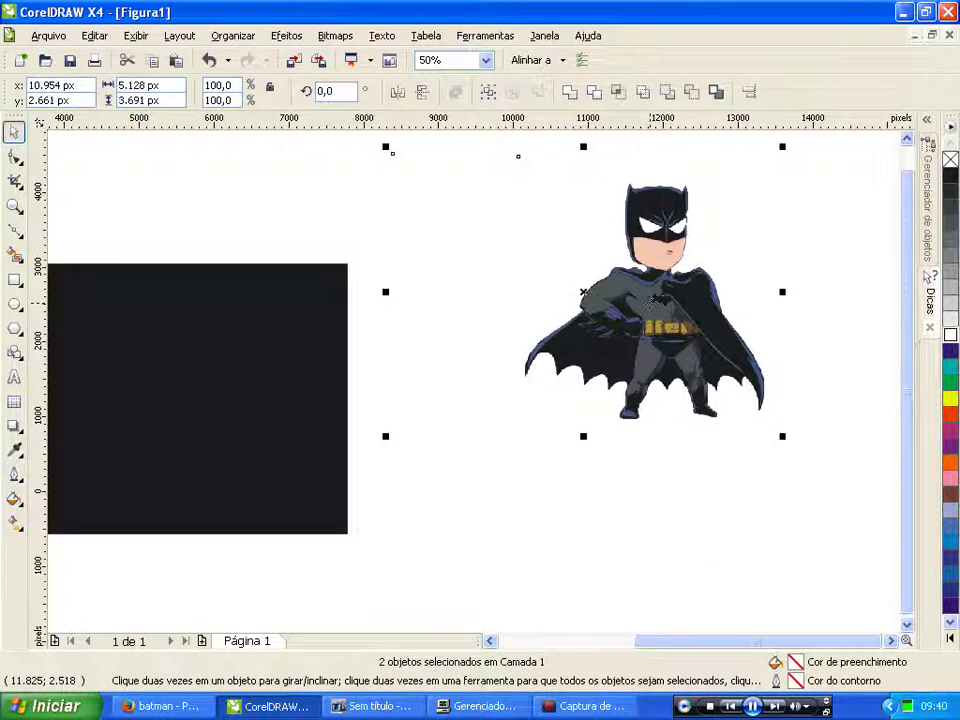
pyautogui.moveTo(392, 152); pyautogui.dragTo(124, 268)
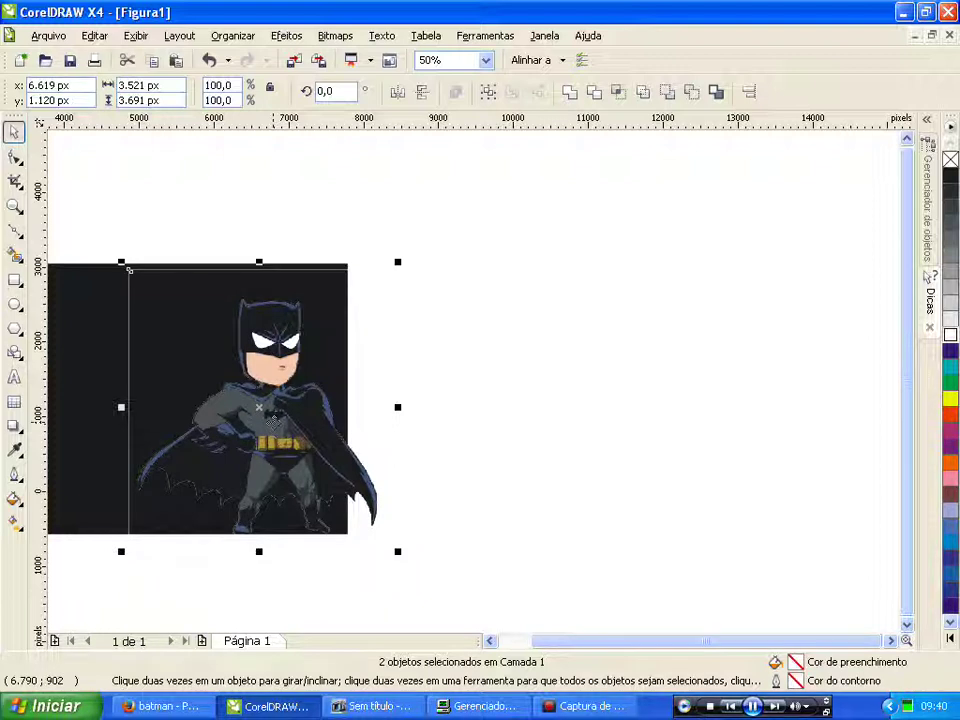
# Step: Pull Batman up out of the banner, move the rectangle below, and fill it yellow
pyautogui.scroll(-2, 717, 389)
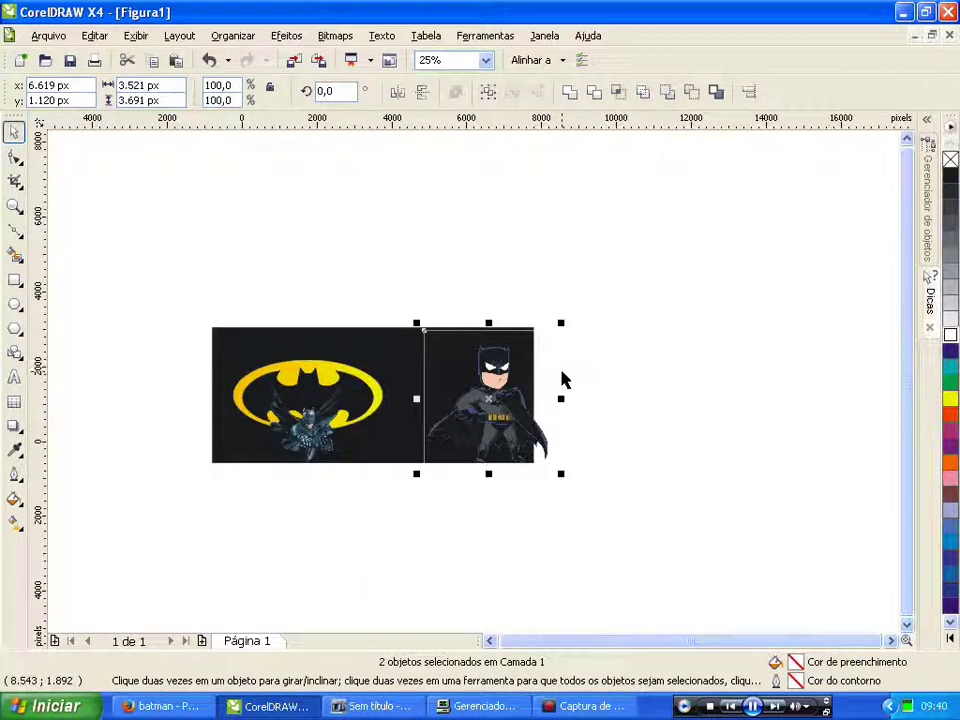
pyautogui.click(505, 253)
pyautogui.moveTo(488, 400); pyautogui.dragTo(502, 248)
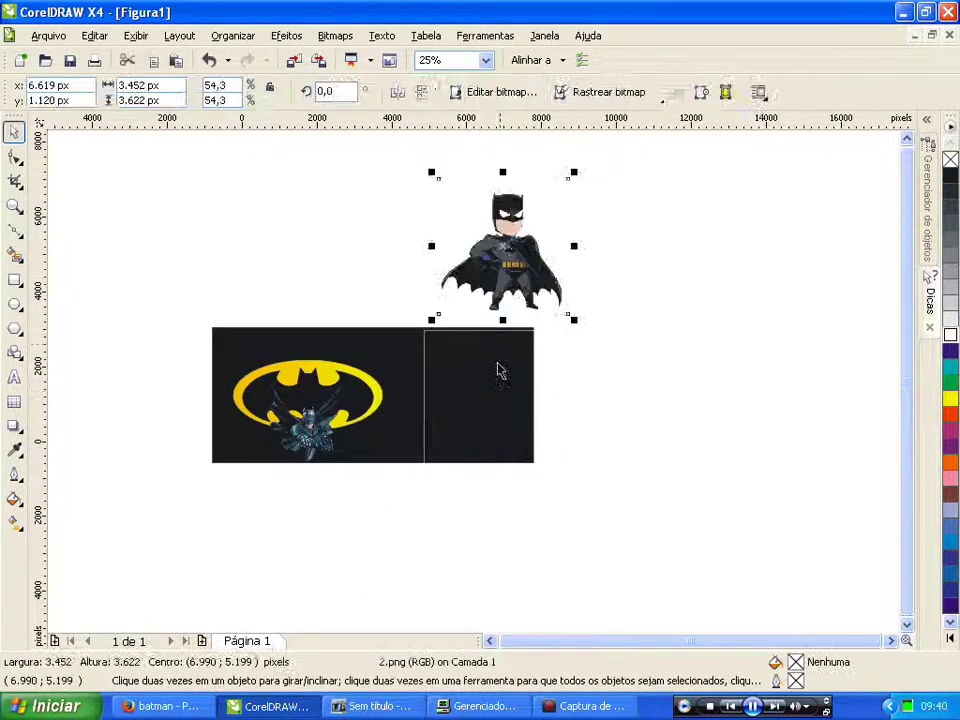
pyautogui.click(477, 413)
pyautogui.moveTo(482, 403); pyautogui.dragTo(471, 440)
pyautogui.click(950, 398)
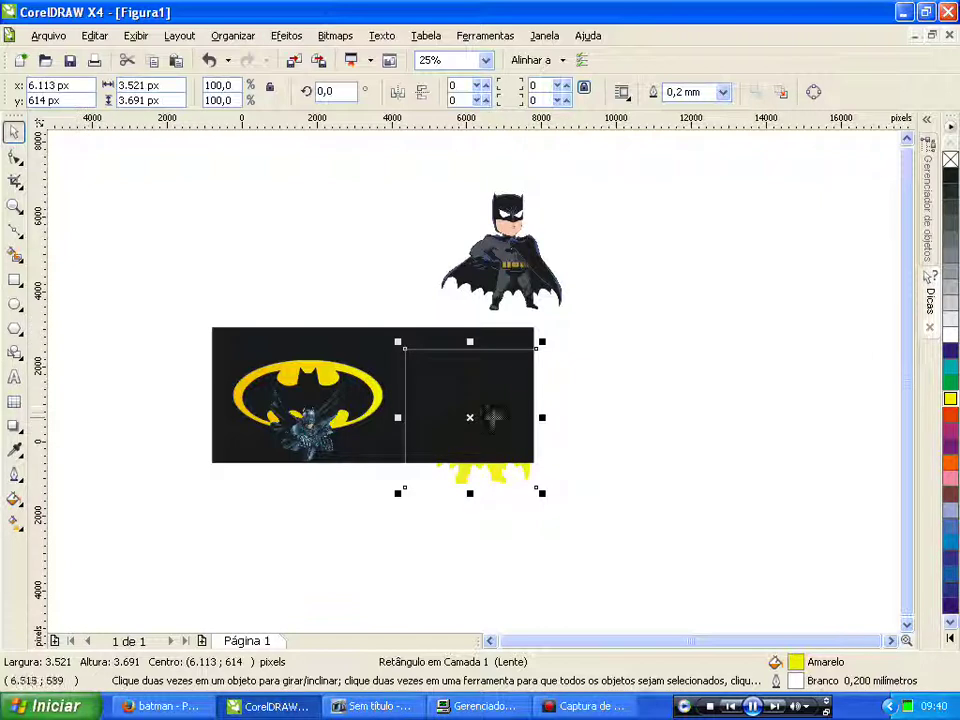
# Step: Place the yellow rectangle in front of the black banner rectangle
pyautogui.rightClick(471, 418)
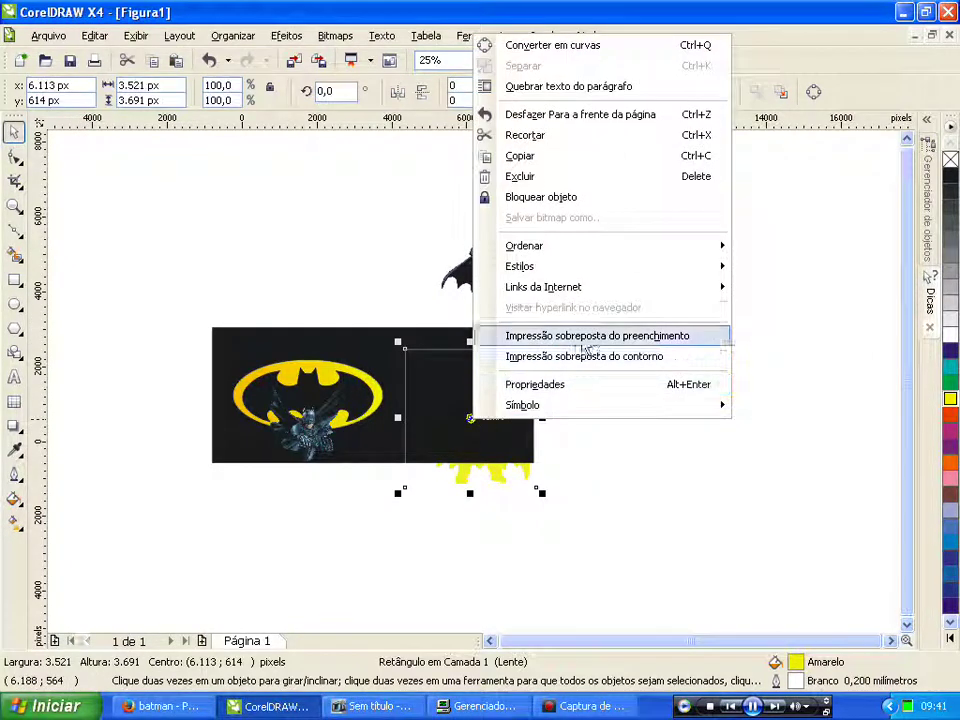
pyautogui.moveTo(600, 253)
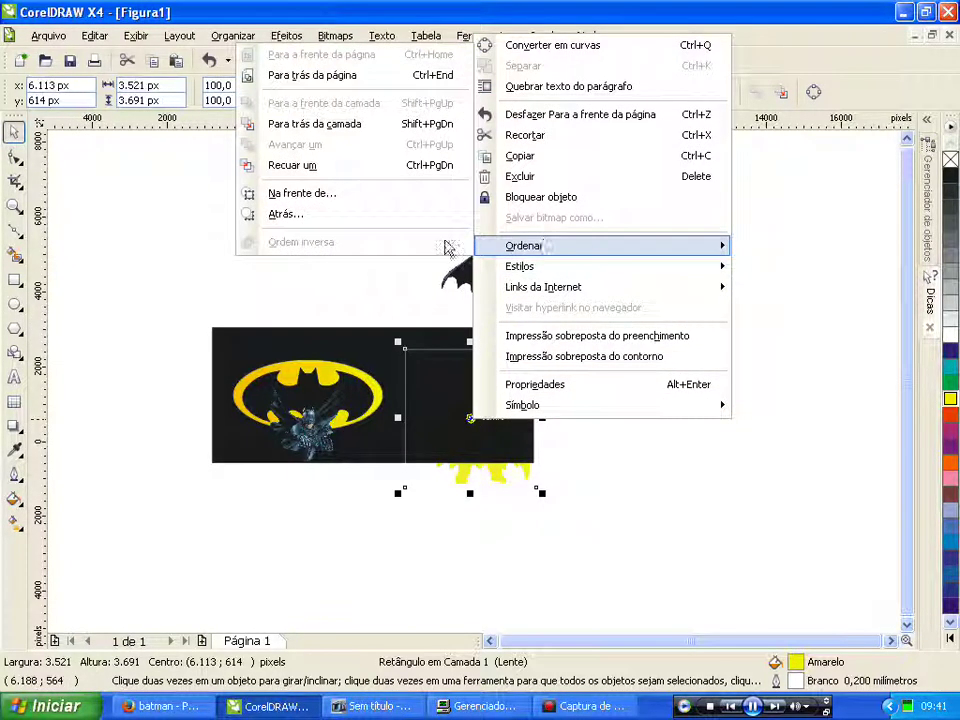
pyautogui.click(305, 194)
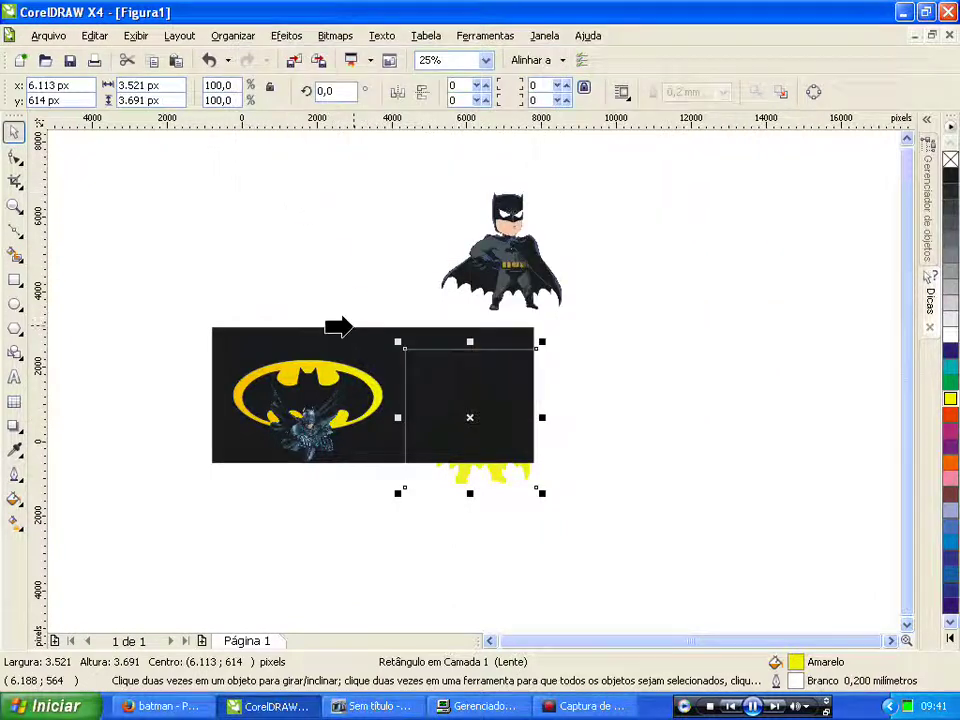
pyautogui.click(357, 335)
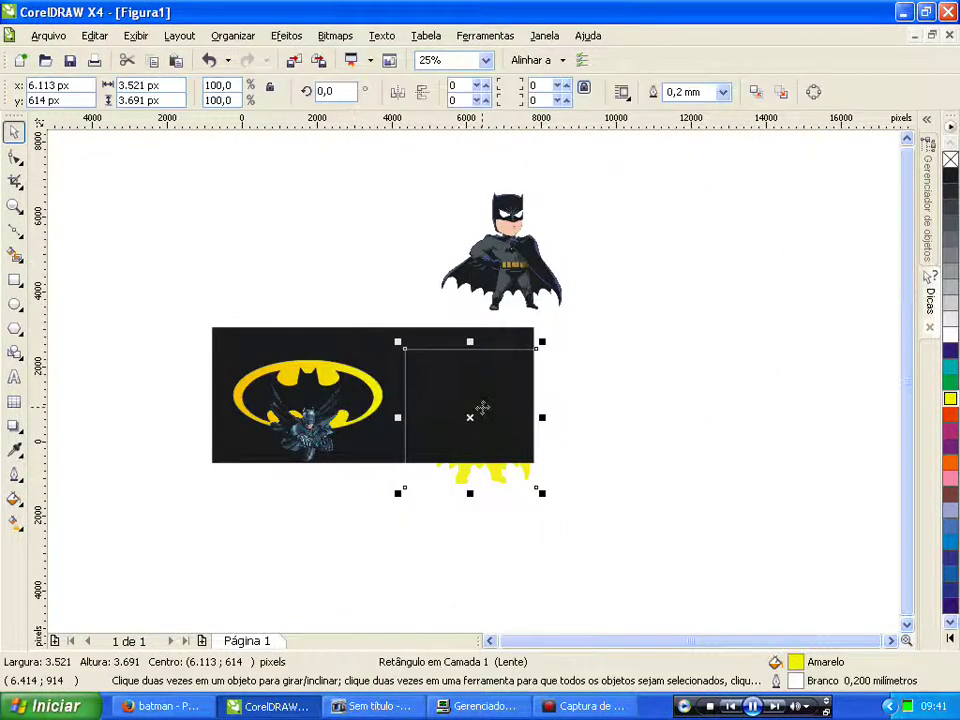
# Step: Delete the yellow flame and cartoon Batman, then move the Batman photo onto the banner's right
pyautogui.press('Delete')
pyautogui.click(513, 267)
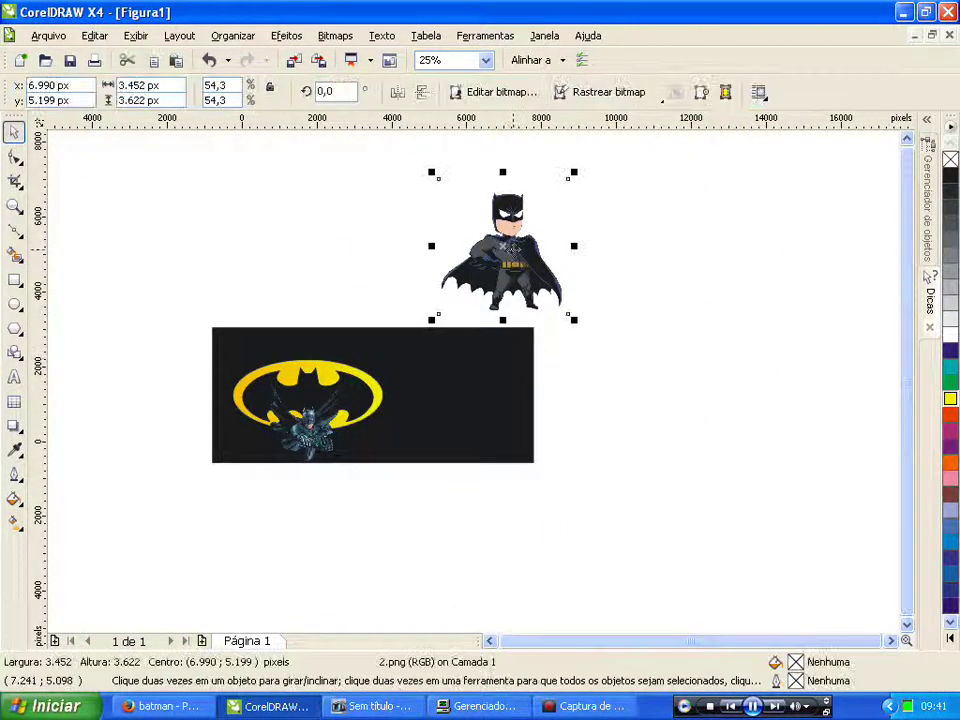
pyautogui.moveTo(498, 265)
pyautogui.mouseDown()
pyautogui.moveTo(473, 369)
pyautogui.moveTo(496, 239)
pyautogui.moveTo(491, 247)
pyautogui.mouseUp()
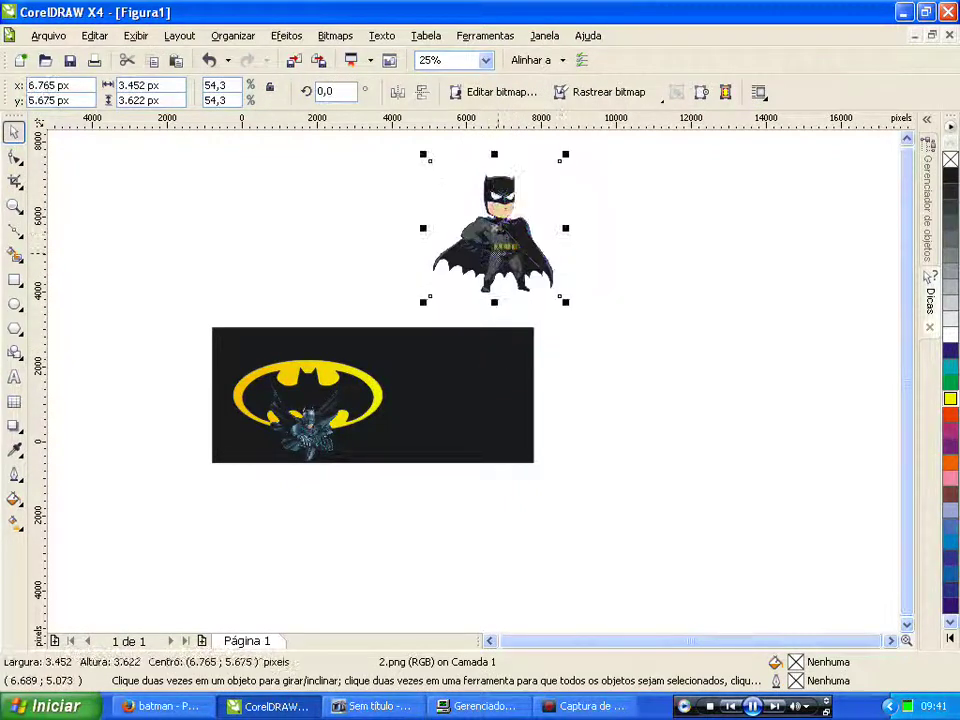
pyautogui.press('Delete')
pyautogui.click(322, 440)
pyautogui.moveTo(322, 440); pyautogui.dragTo(462, 388)
# Step: Scale the Batman photo up to about 90% and shift it right on the banner
pyautogui.scroll(2, 460, 375)
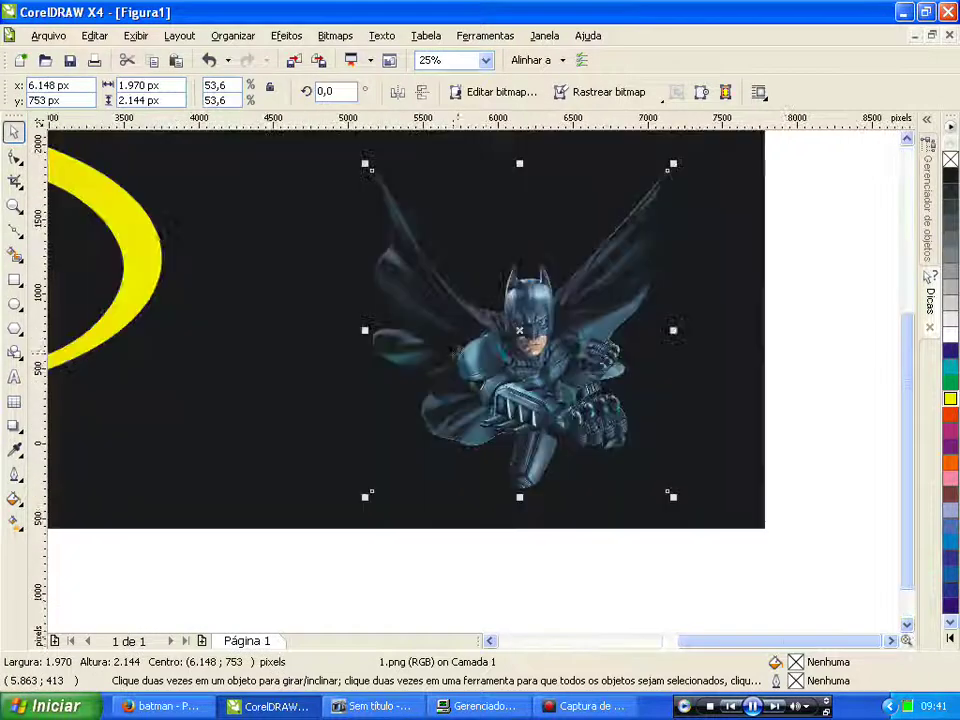
pyautogui.scroll(-1, 437, 380)
pyautogui.moveTo(426, 280); pyautogui.dragTo(340, 186)
pyautogui.moveTo(347, 450); pyautogui.dragTo(316, 469)
pyautogui.moveTo(439, 398); pyautogui.dragTo(471, 398)
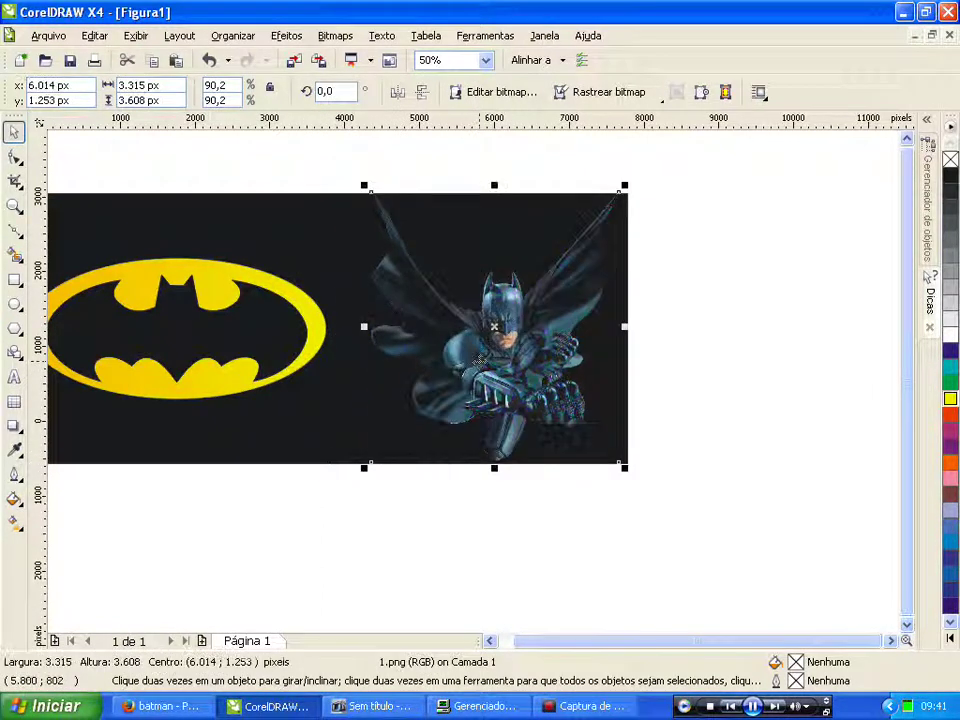
pyautogui.click(14, 427)
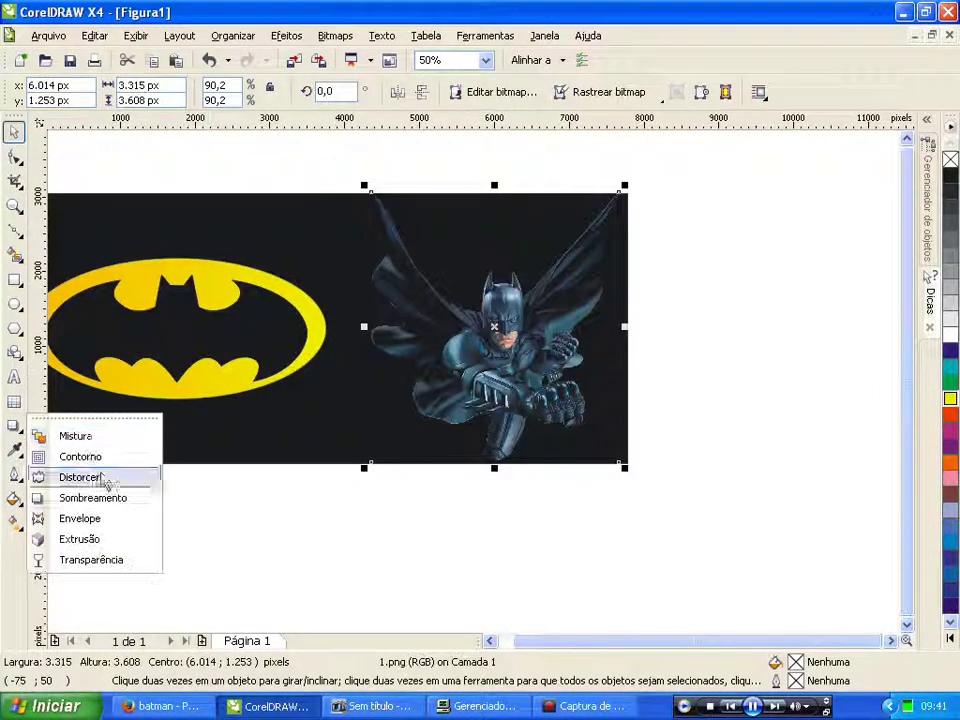
pyautogui.click(88, 559)
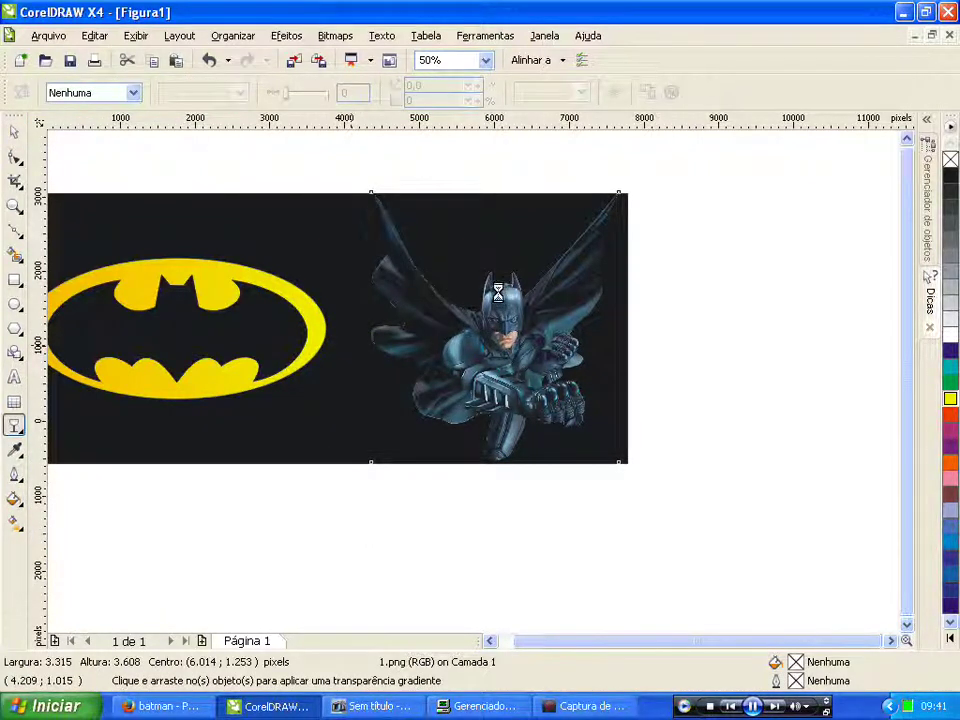
# Step: Fade the Batman photo with a linear transparency, enlarge it to 131%, and move it left
pyautogui.moveTo(513, 342); pyautogui.dragTo(354, 344)
pyautogui.moveTo(513, 342); pyautogui.dragTo(658, 339)
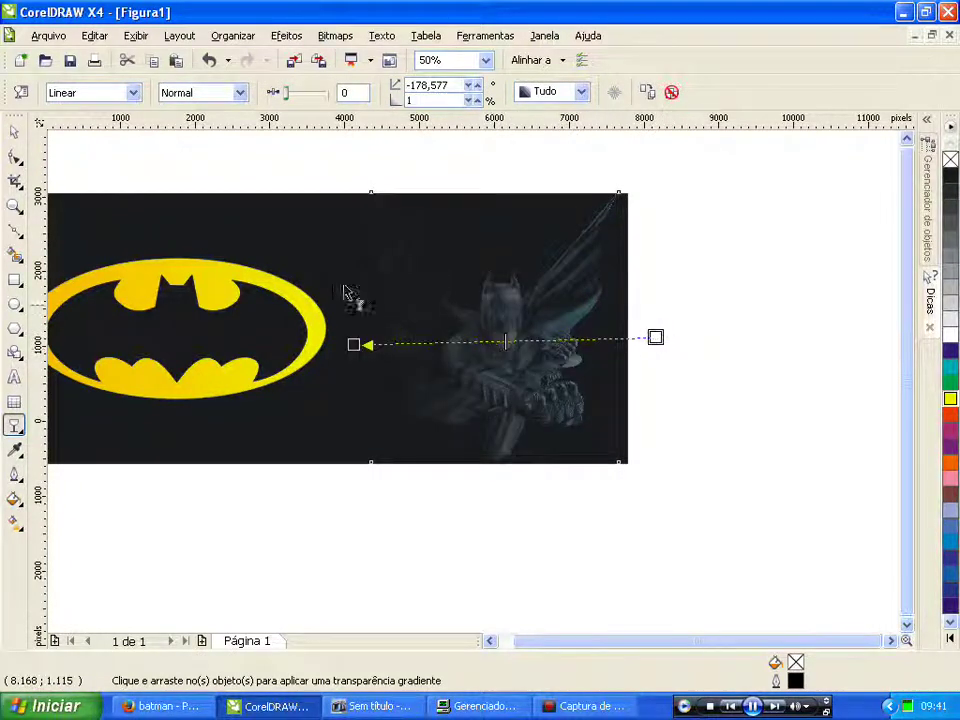
pyautogui.click(14, 131)
pyautogui.moveTo(363, 470); pyautogui.dragTo(156, 571)
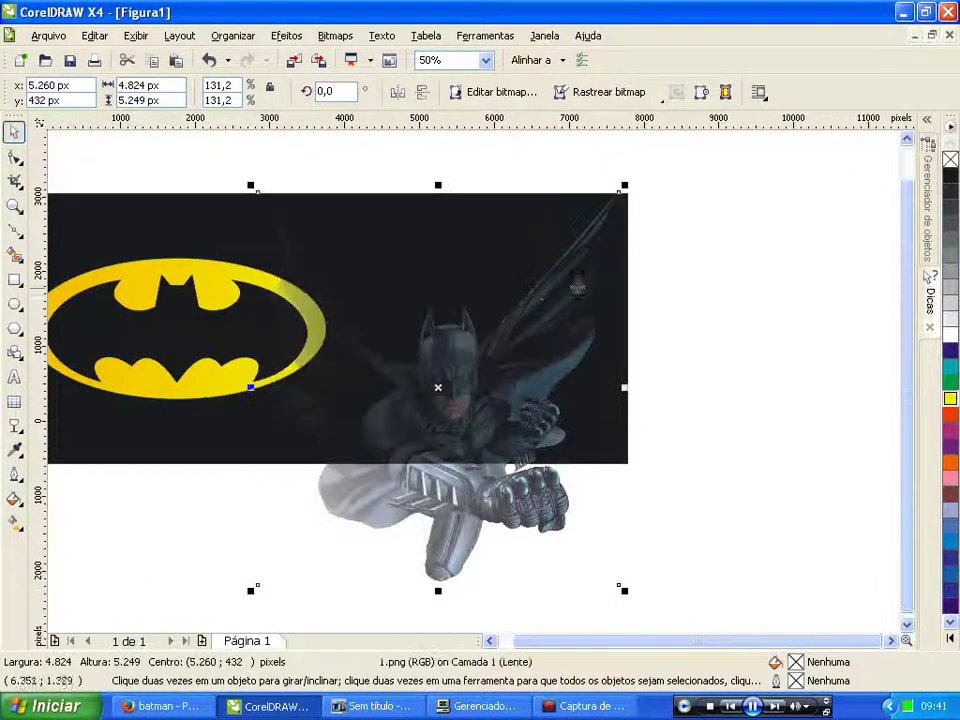
pyautogui.click(739, 369)
pyautogui.moveTo(455, 489); pyautogui.dragTo(409, 469)
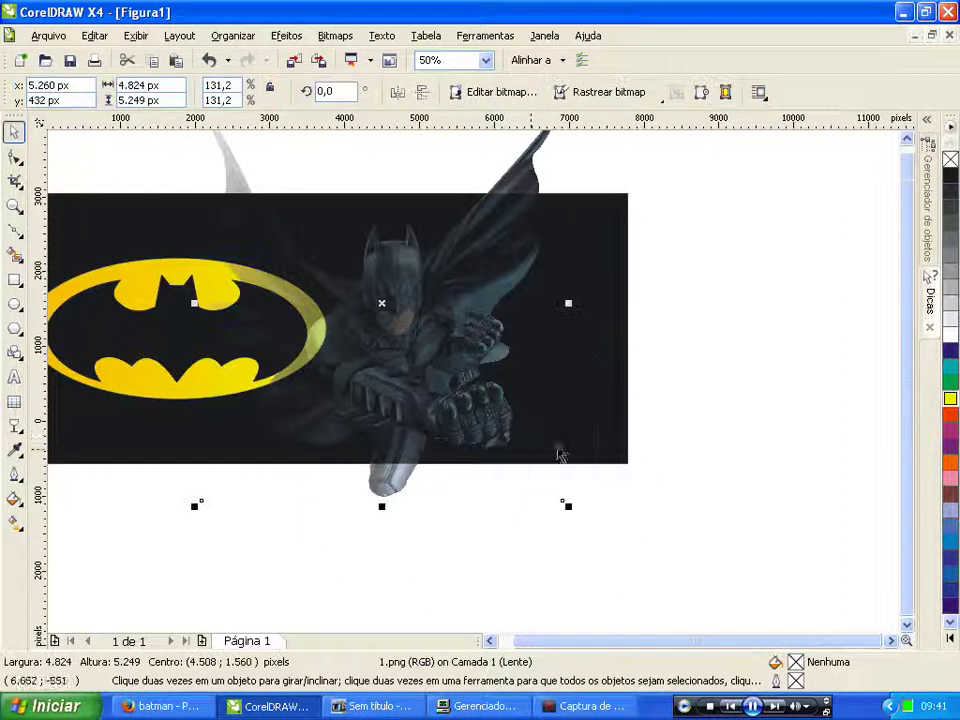
# Step: PowerClip the faded photo into the black banner and open the clipped contents for editing
pyautogui.click(286, 36)
pyautogui.moveTo(381, 326)
pyautogui.click(475, 322)
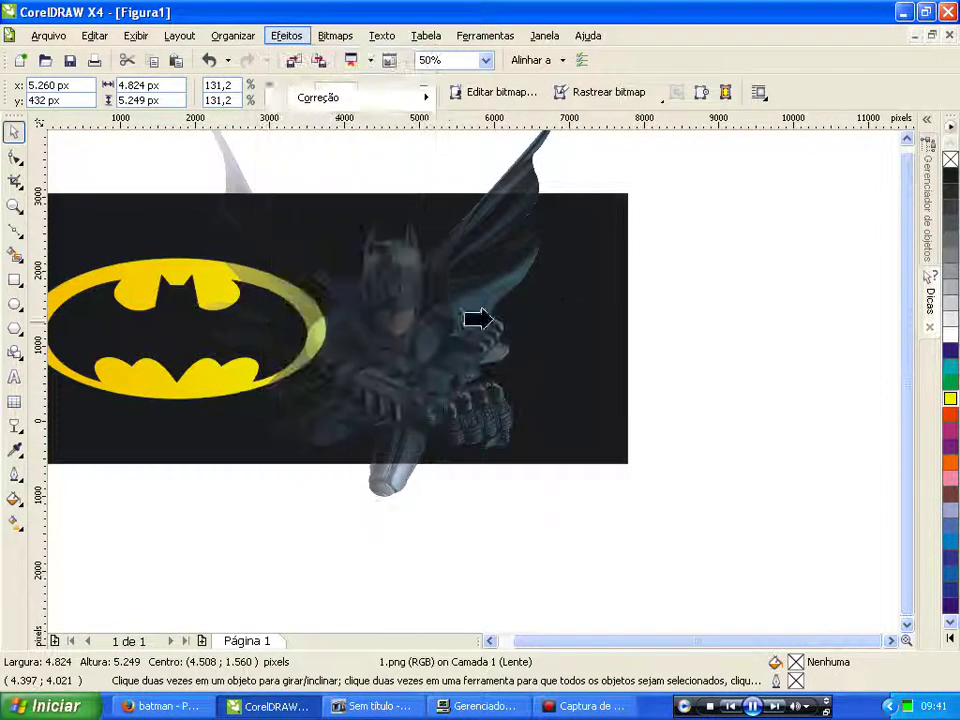
pyautogui.click(612, 219)
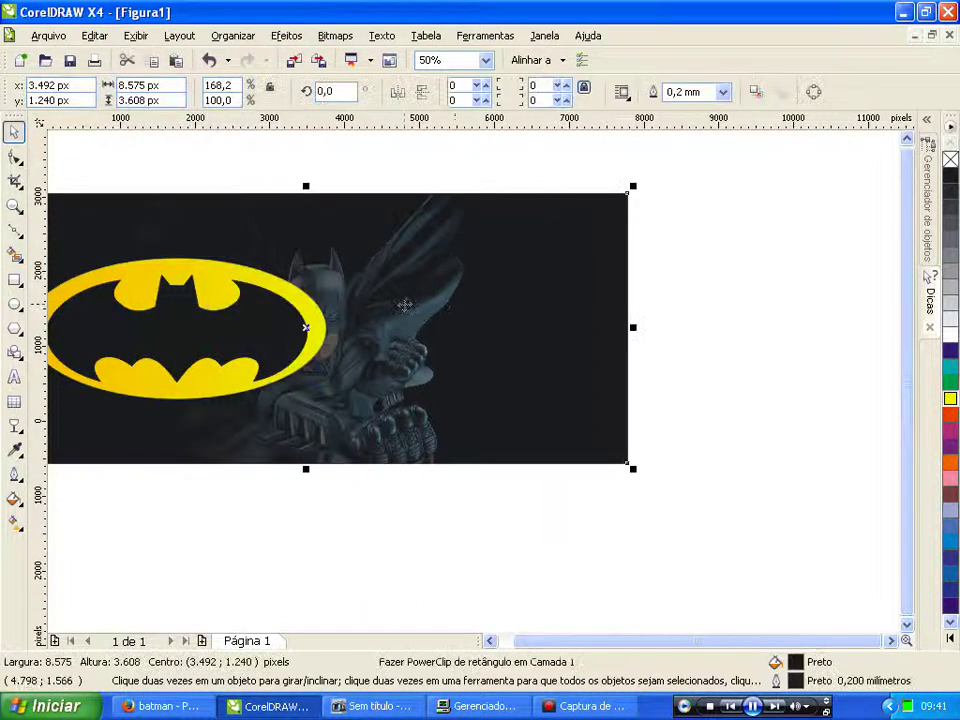
pyautogui.rightClick(404, 305)
pyautogui.click(474, 52)
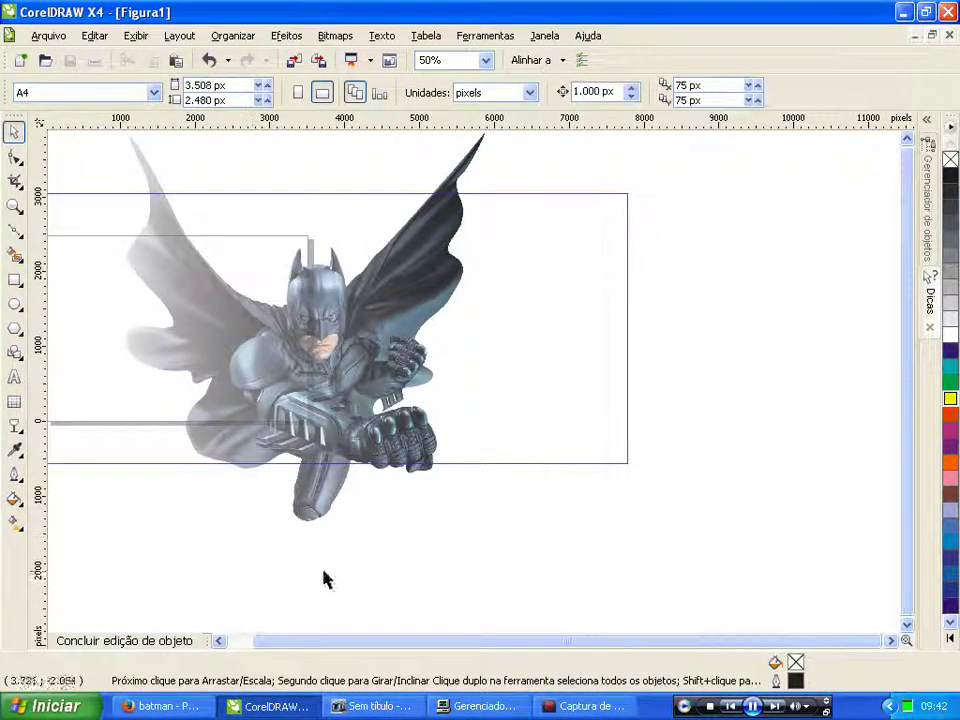
# Step: Move the clipped photo right, enlarge it to 138.8%, nudge it down, and finish editing
pyautogui.click(305, 393)
pyautogui.moveTo(305, 393); pyautogui.dragTo(412, 371)
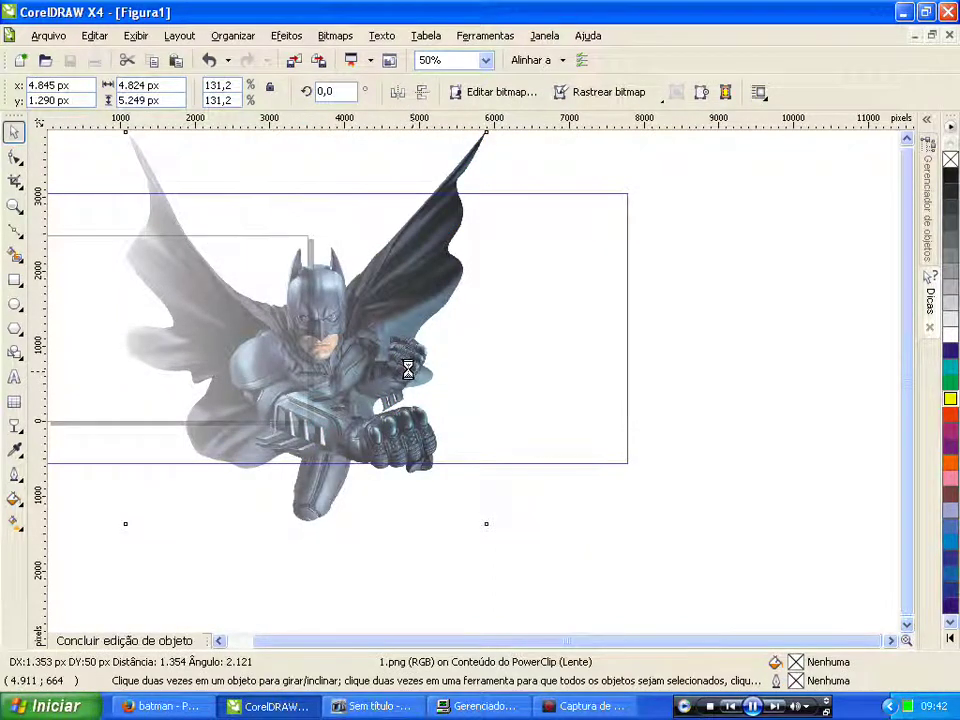
pyautogui.moveTo(416, 362); pyautogui.dragTo(456, 354)
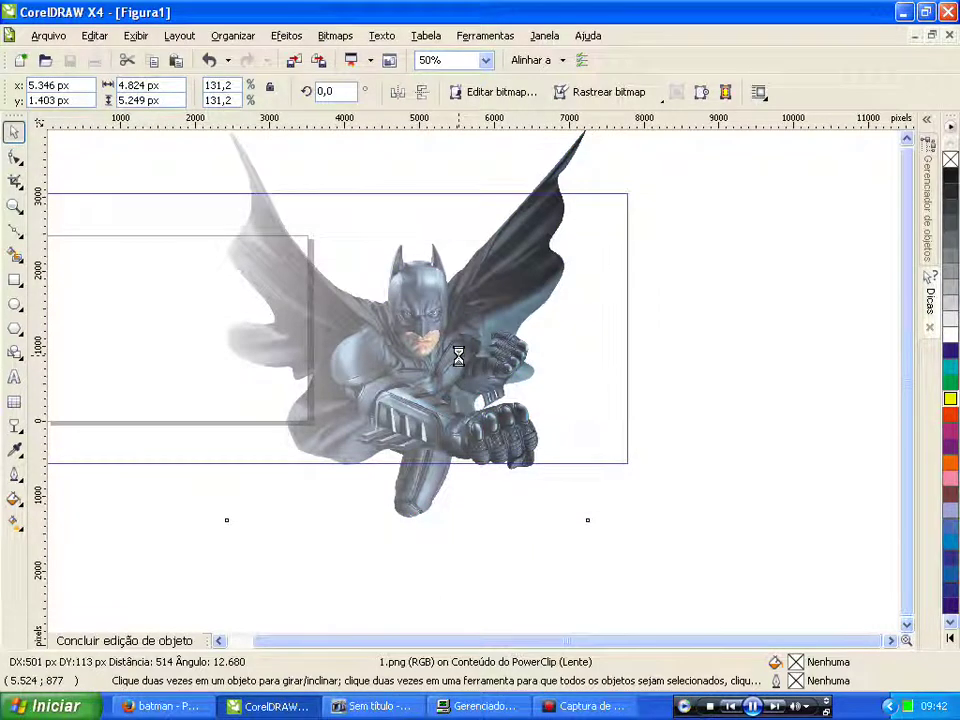
pyautogui.moveTo(258, 515); pyautogui.dragTo(244, 535)
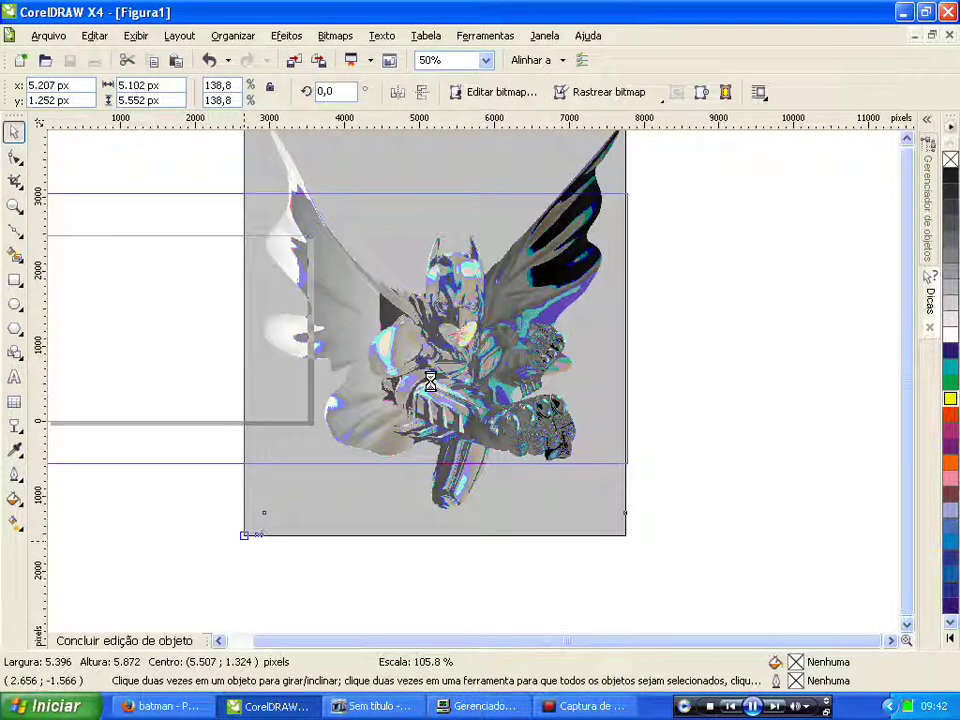
pyautogui.moveTo(430, 396); pyautogui.dragTo(438, 373)
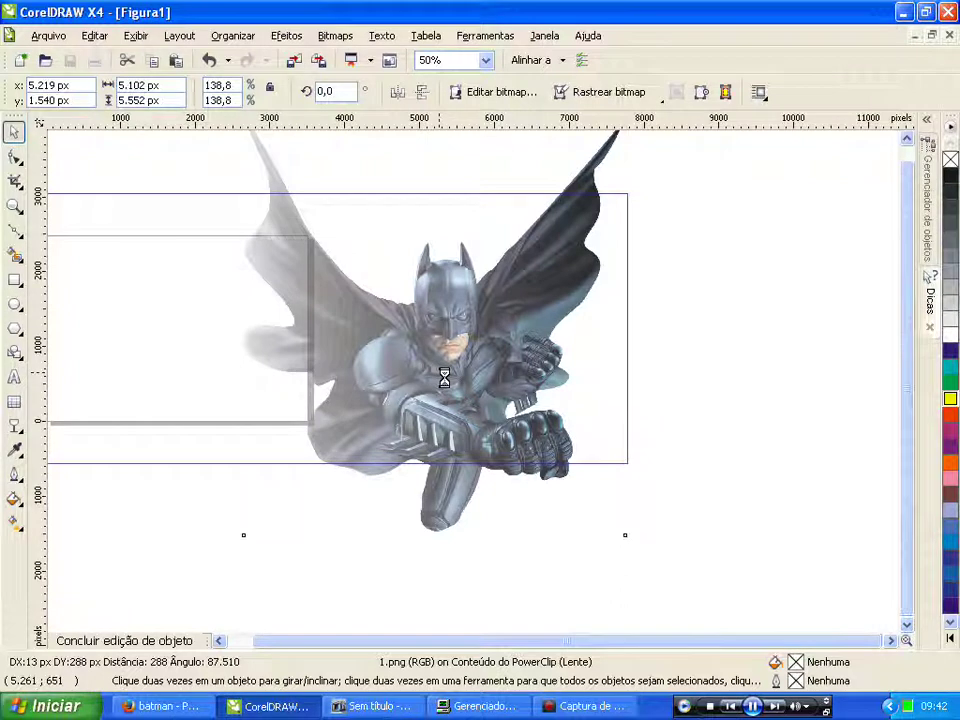
pyautogui.rightClick(446, 372)
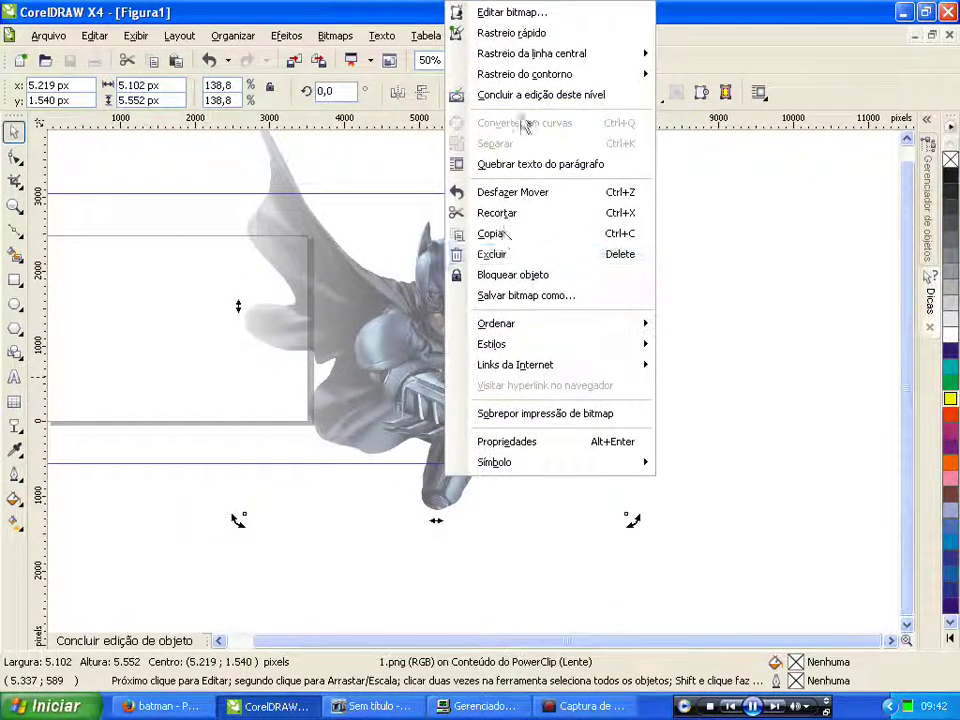
pyautogui.click(520, 94)
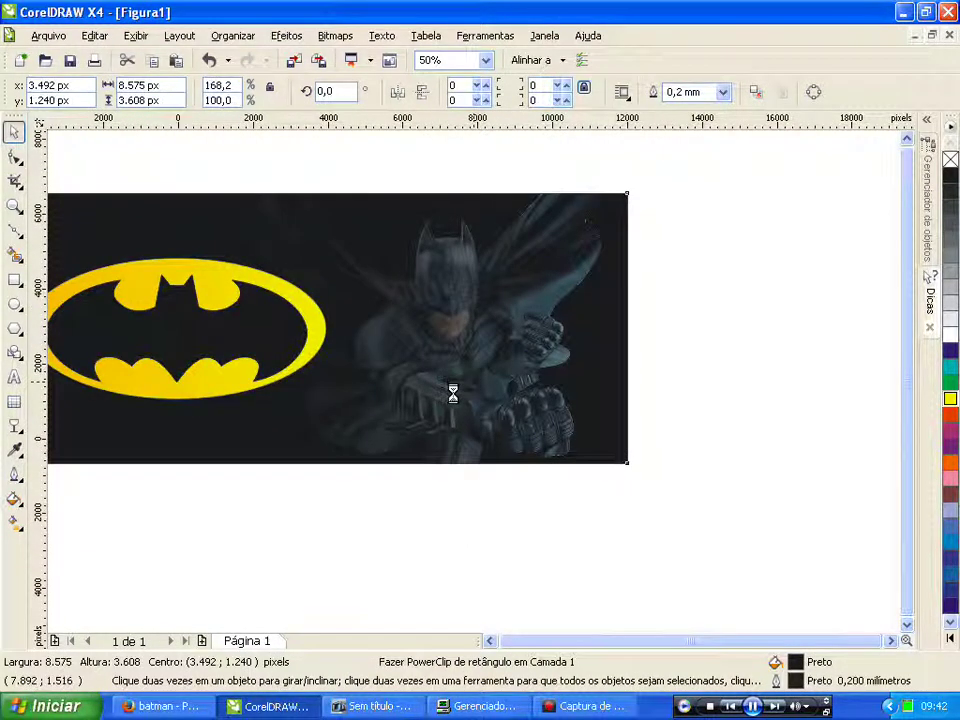
# Step: Select all banner objects, zoom to them with Shift+F2, and clear the selection
pyautogui.moveTo(85, 268); pyautogui.dragTo(519, 499)
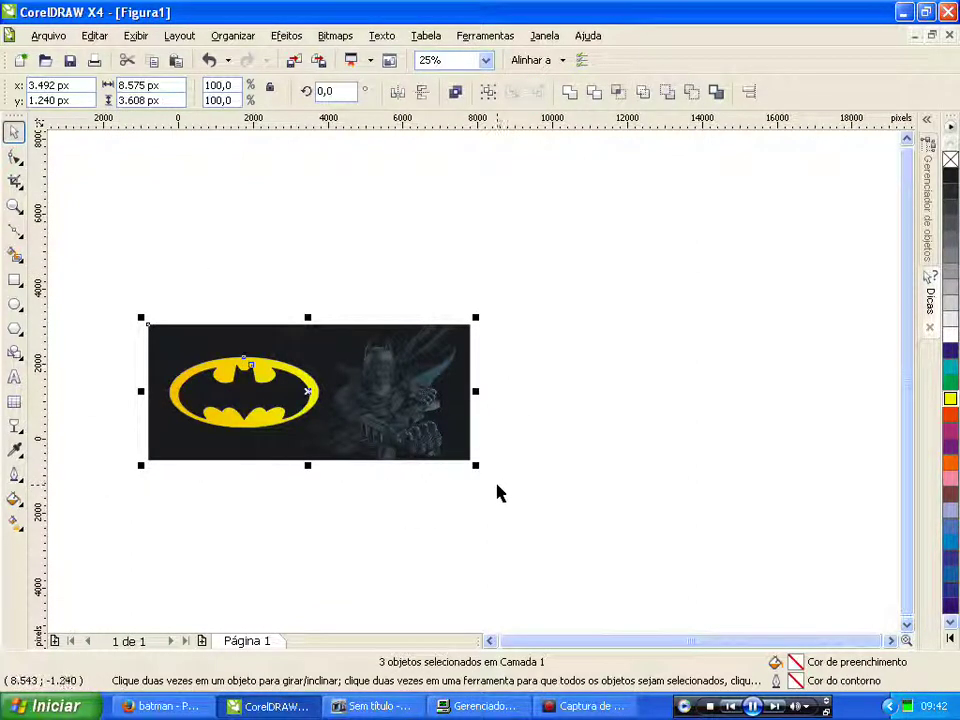
pyautogui.hotkey('shift', 'F2')
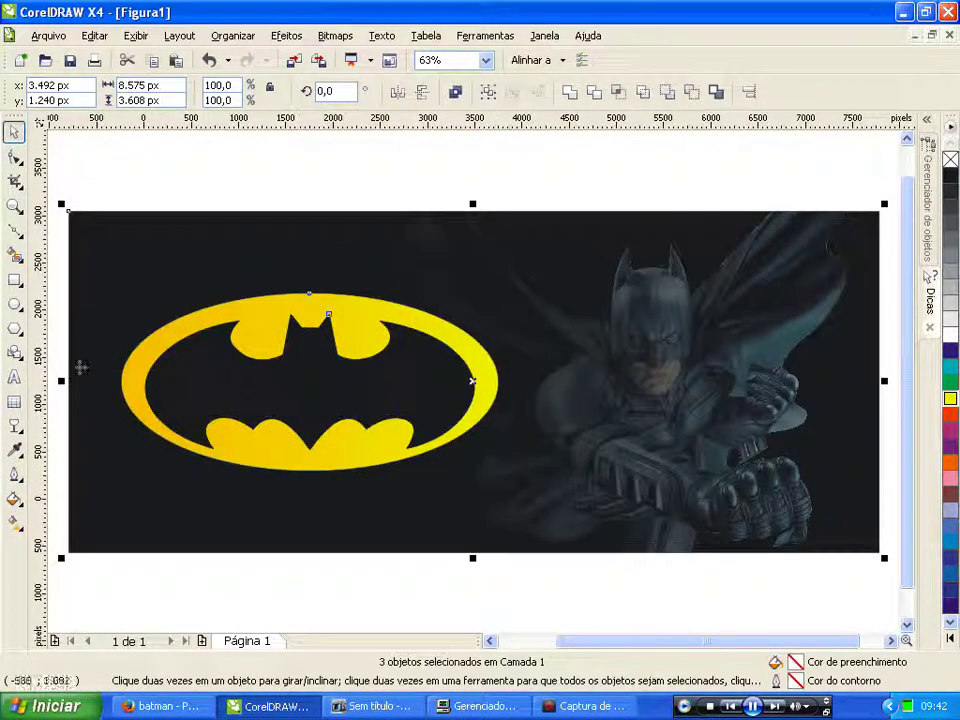
pyautogui.click(128, 167)
pyautogui.click(13, 378)
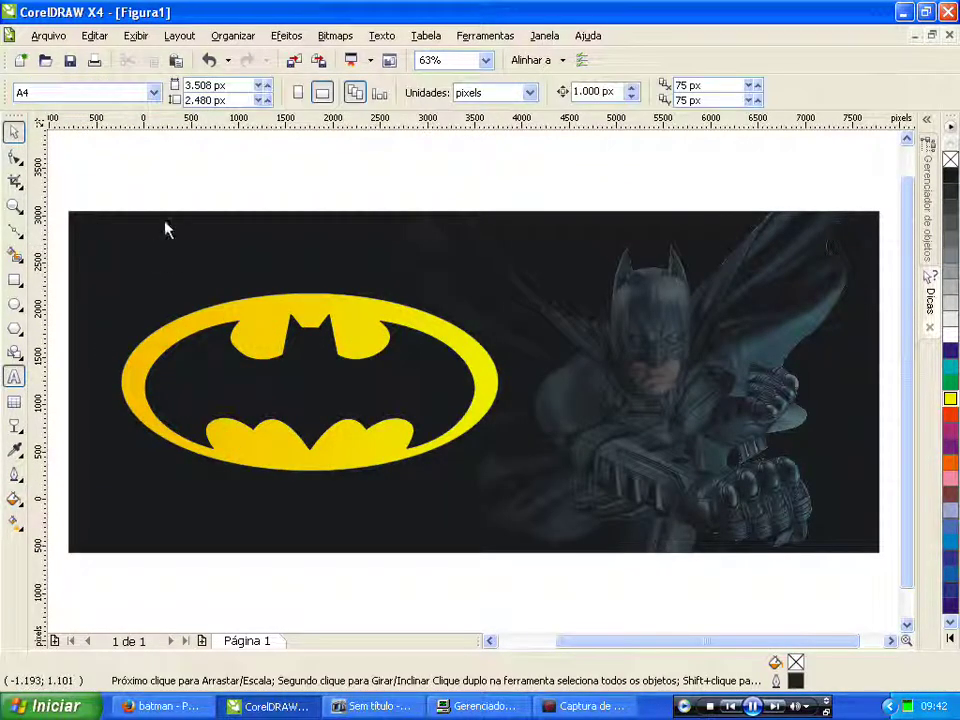
# Step: Type the person's name above the banner and scale it up to about 109 pt
pyautogui.click(133, 180)
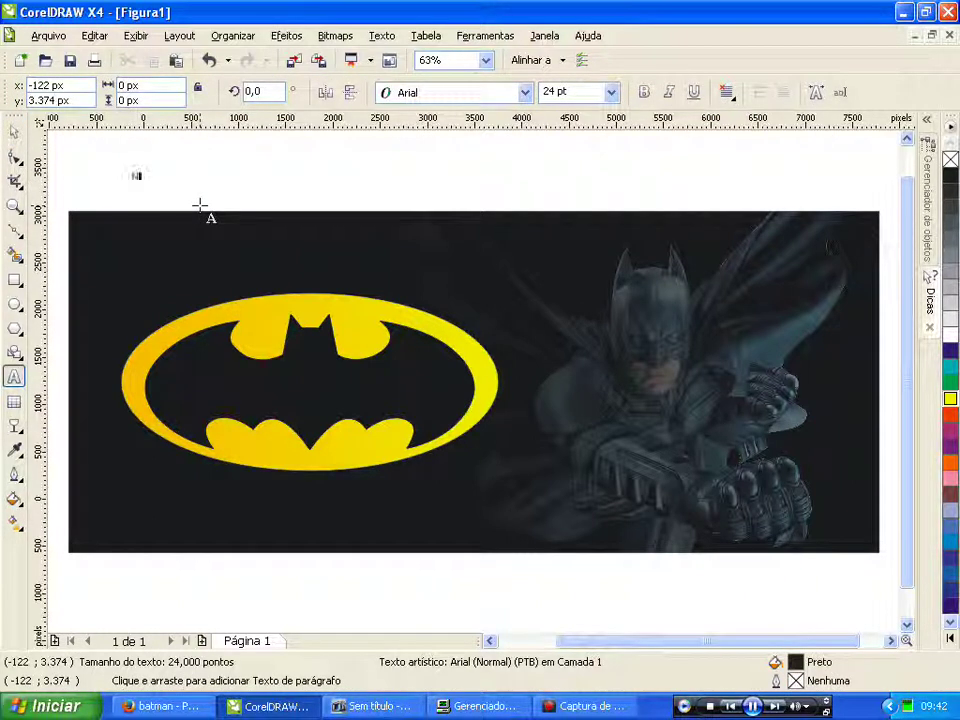
pyautogui.click(13, 133)
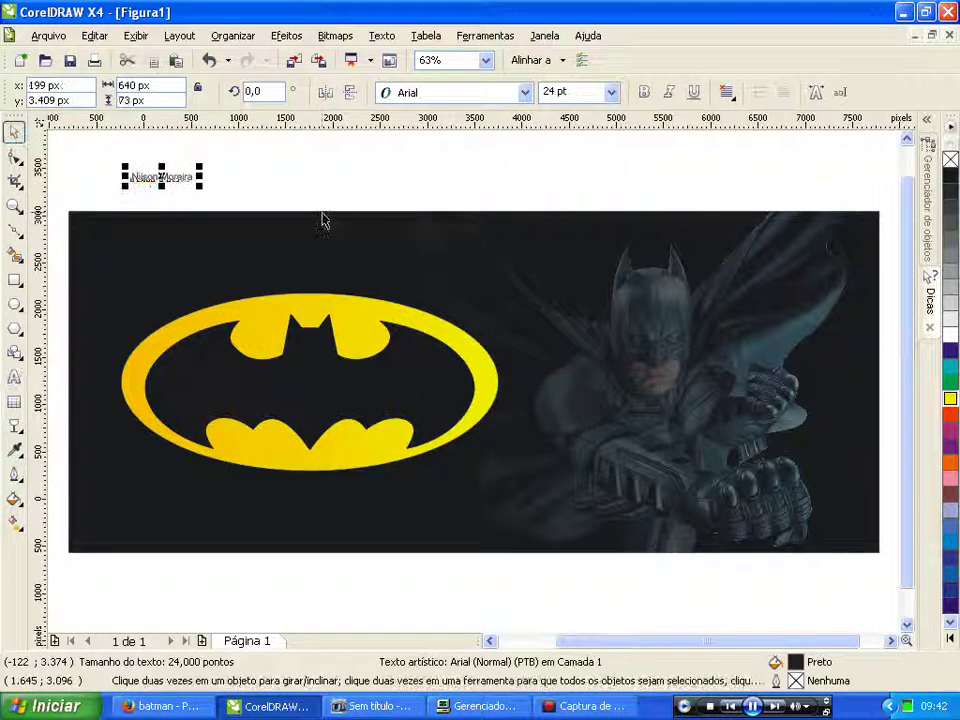
pyautogui.moveTo(199, 188); pyautogui.dragTo(646, 212)
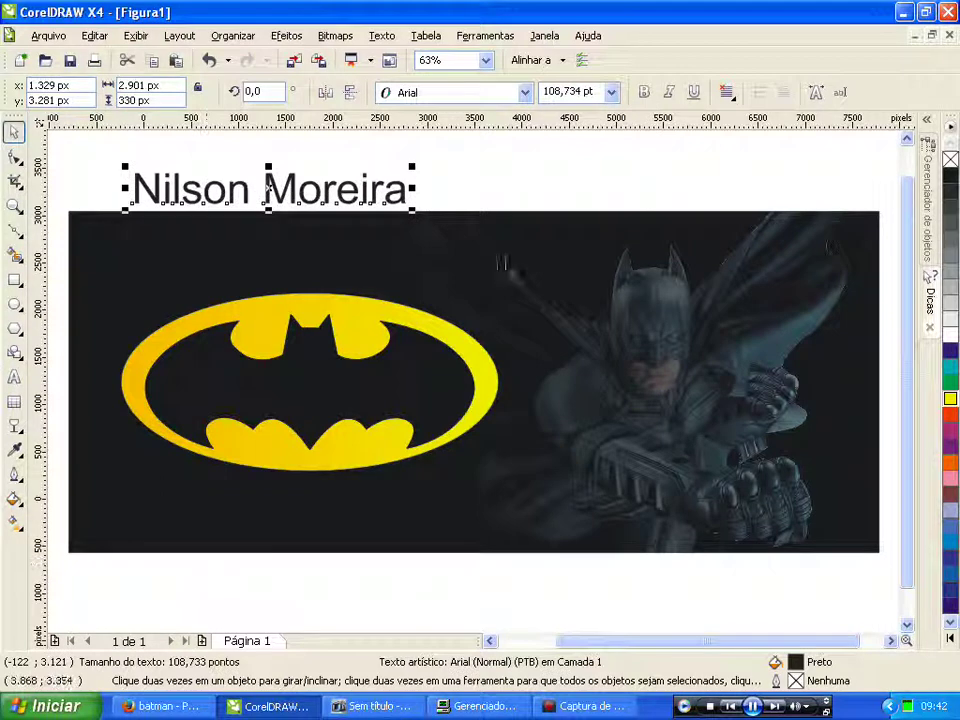
pyautogui.click(510, 186)
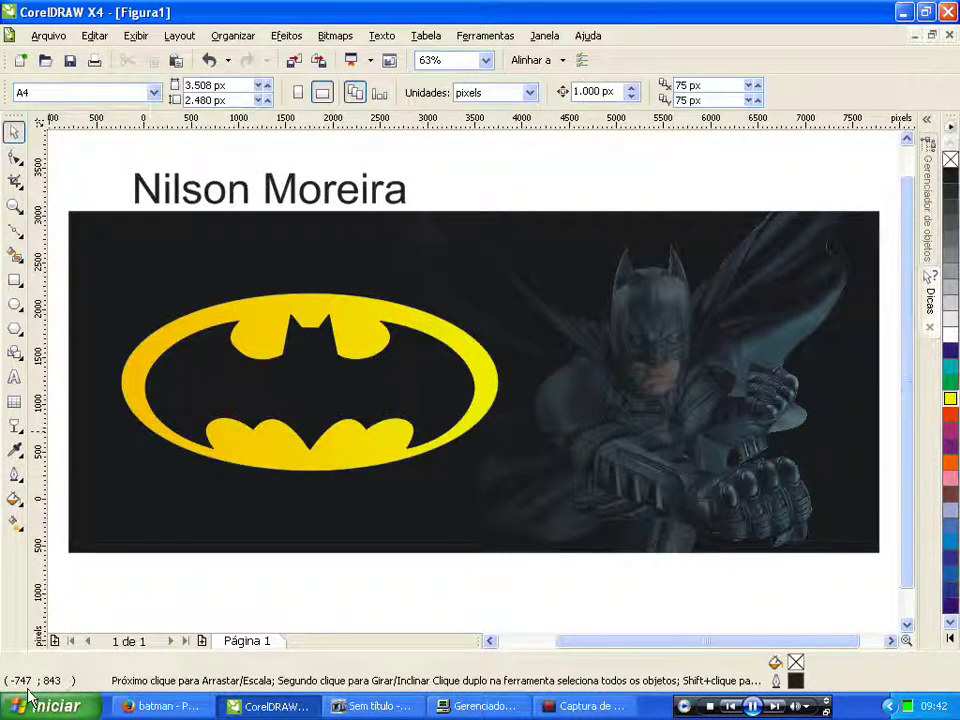